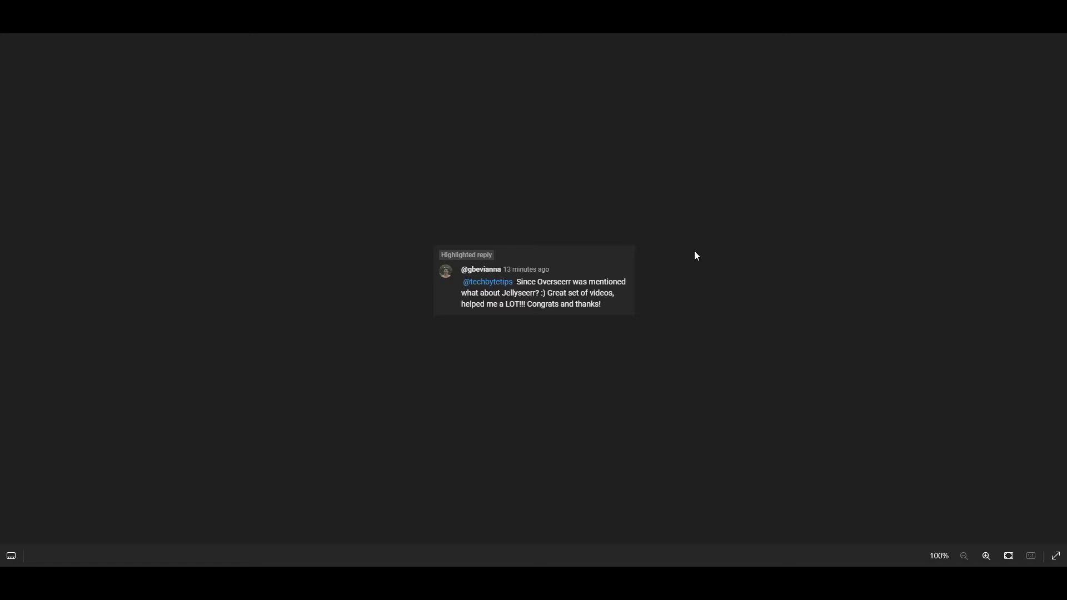
Zoom the comment screenshot in and out to read the viewer's Jellyseerr question.
key("ctrl+plus")
key("ctrl+plus")
key("ctrl+plus")
key("ctrl+plus")
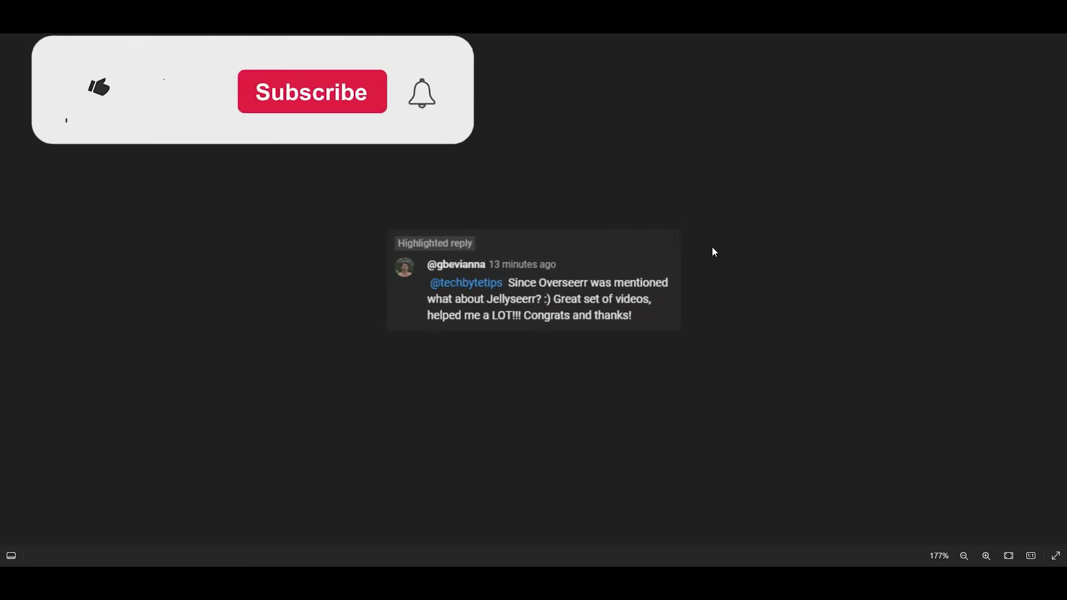
key("ctrl+minus")
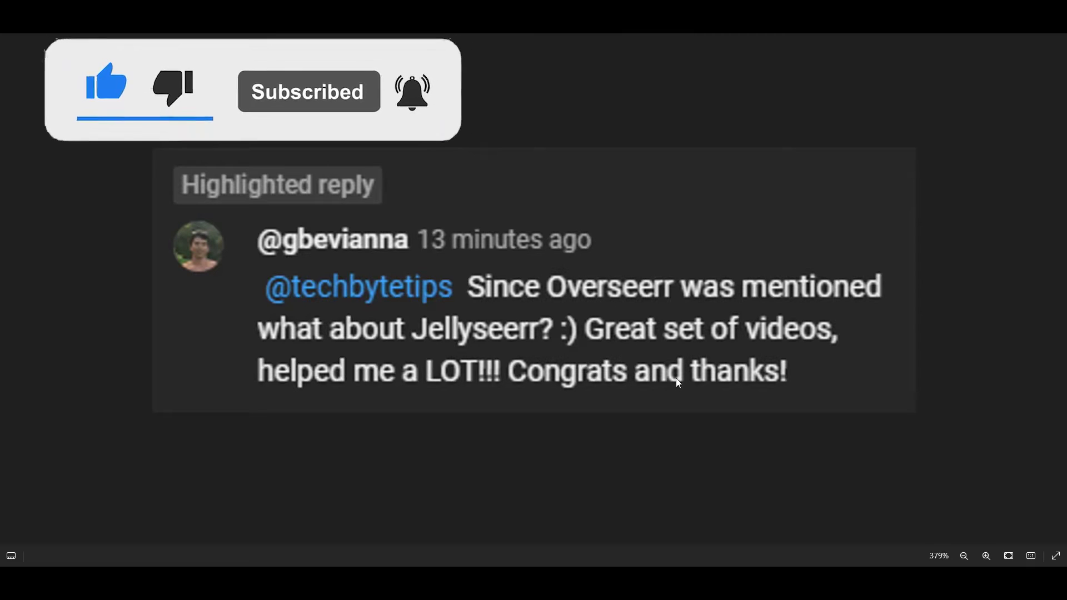
key("ctrl+minus")
key("ctrl+minus")
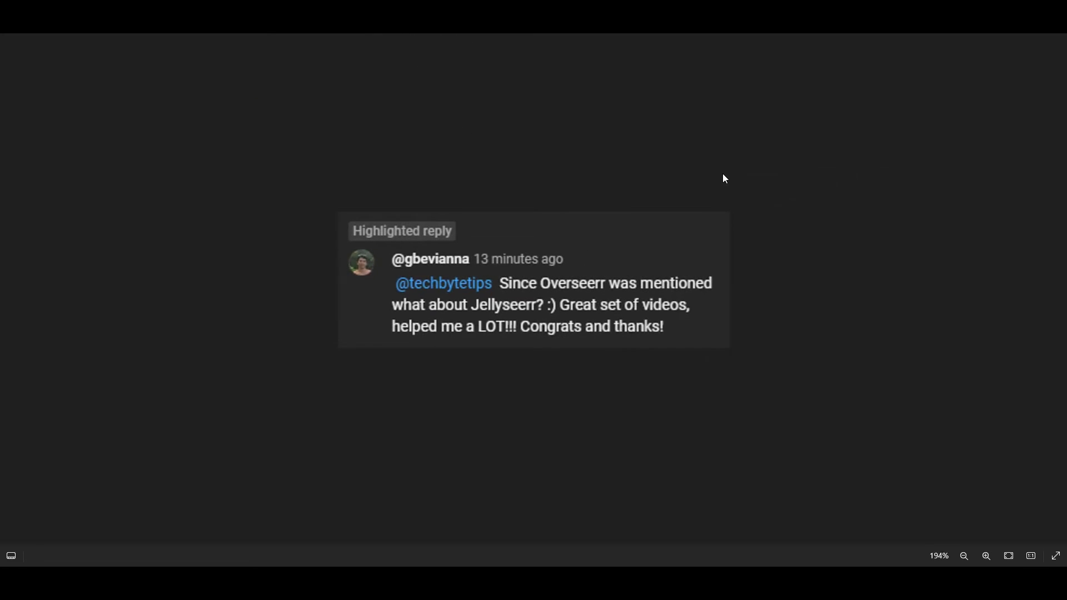
key("ctrl+minus")
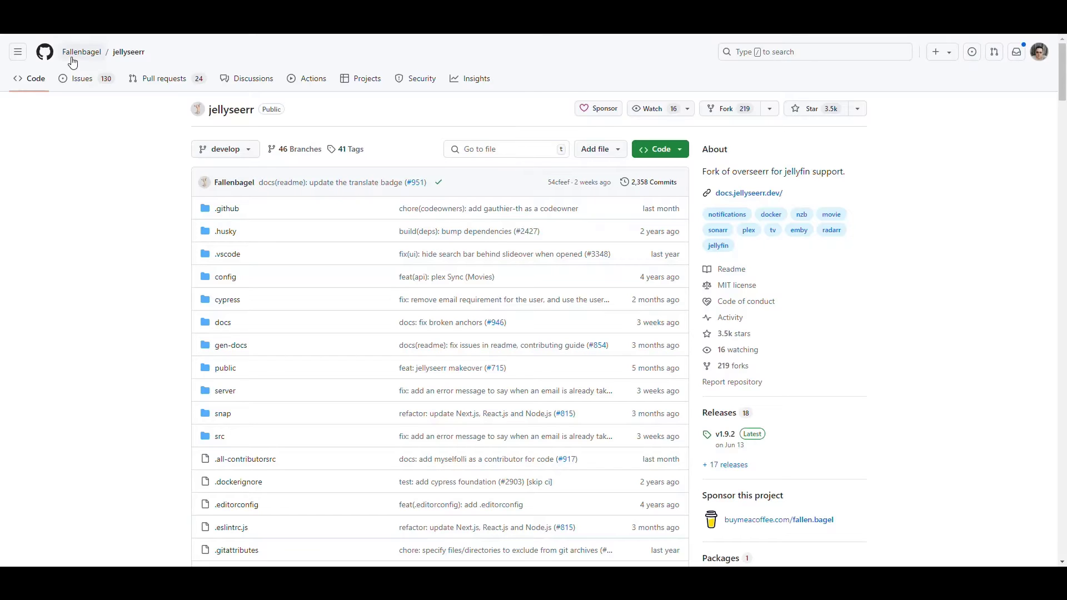
Highlight the README intro lines on what Jellyseerr is, why it was built, and Jellyfin & Emby support.
mouse_move(90, 56)
scroll(148, 228, "down", 1)
scroll(148, 228, "down", 18)
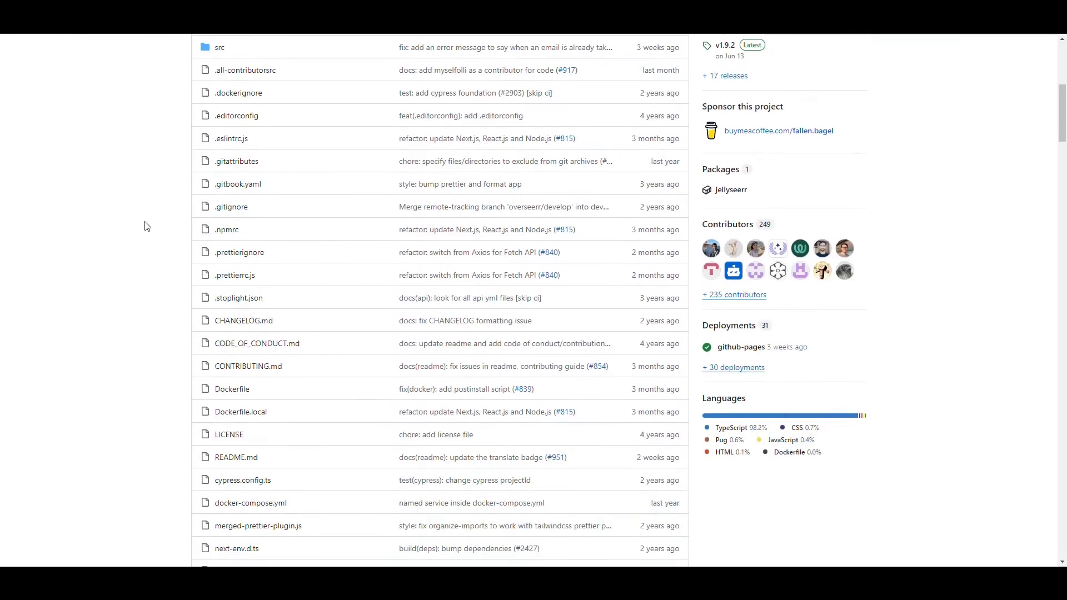
scroll(145, 216, "down", 2)
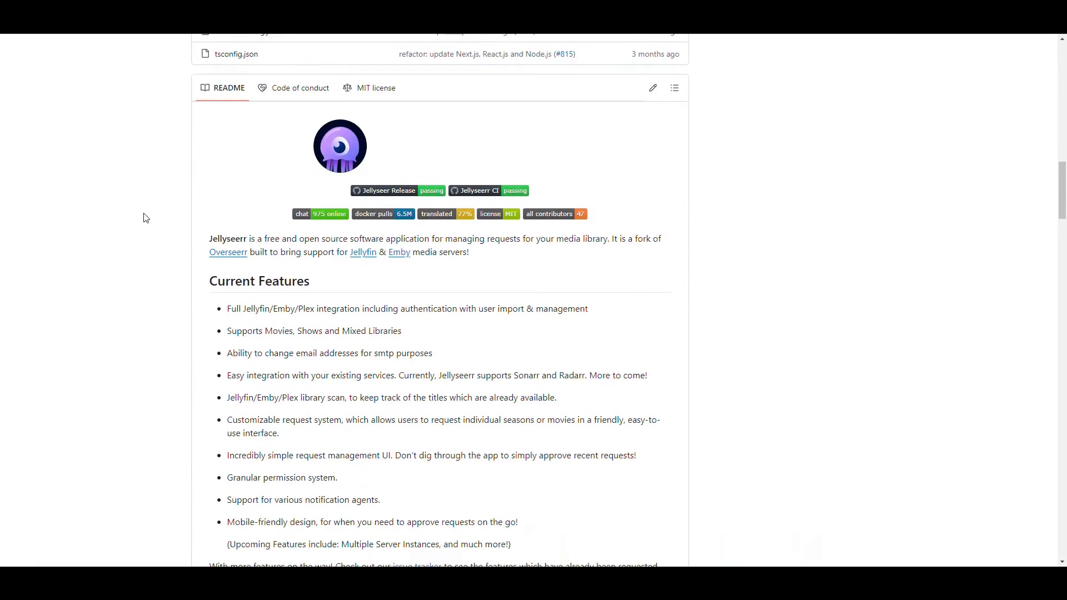
scroll(145, 217, "down", 1)
scroll(250, 198, "up", 1)
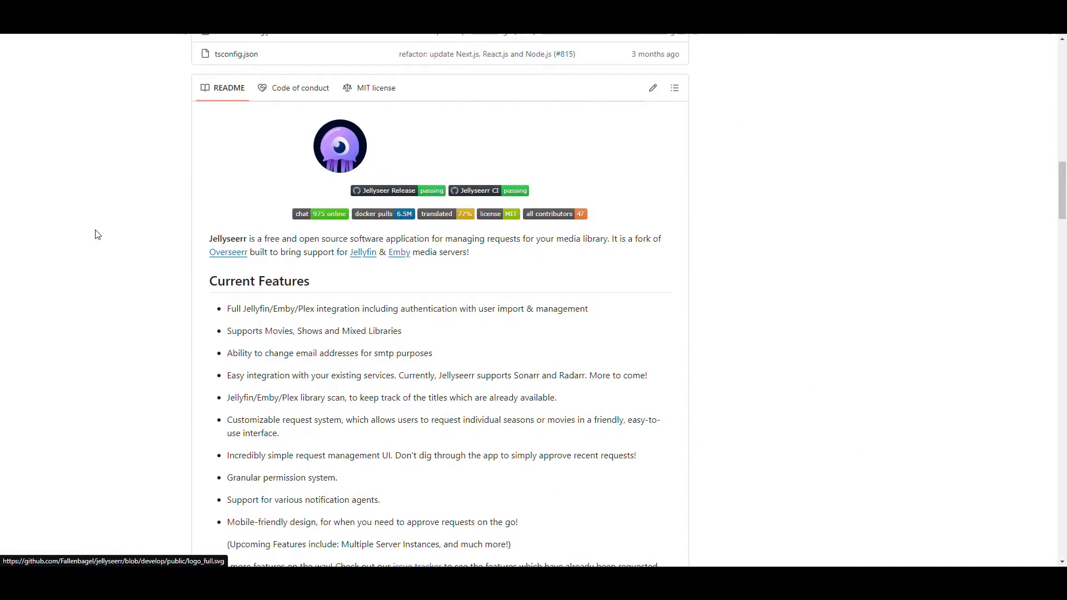
left_click_drag(209, 237, 609, 241)
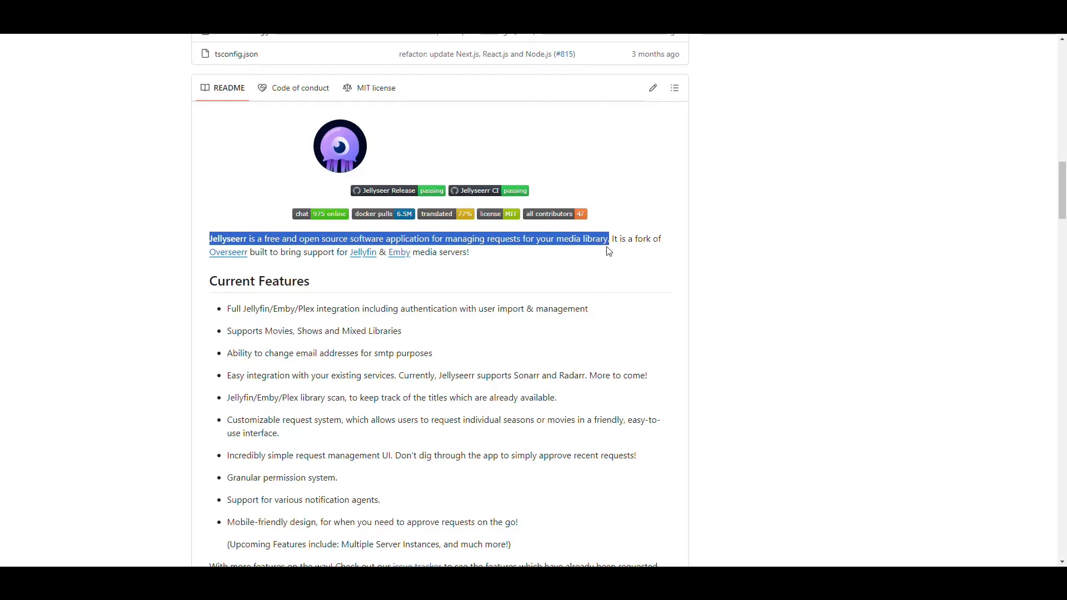
left_click(603, 235)
scroll(603, 235, "down", 1)
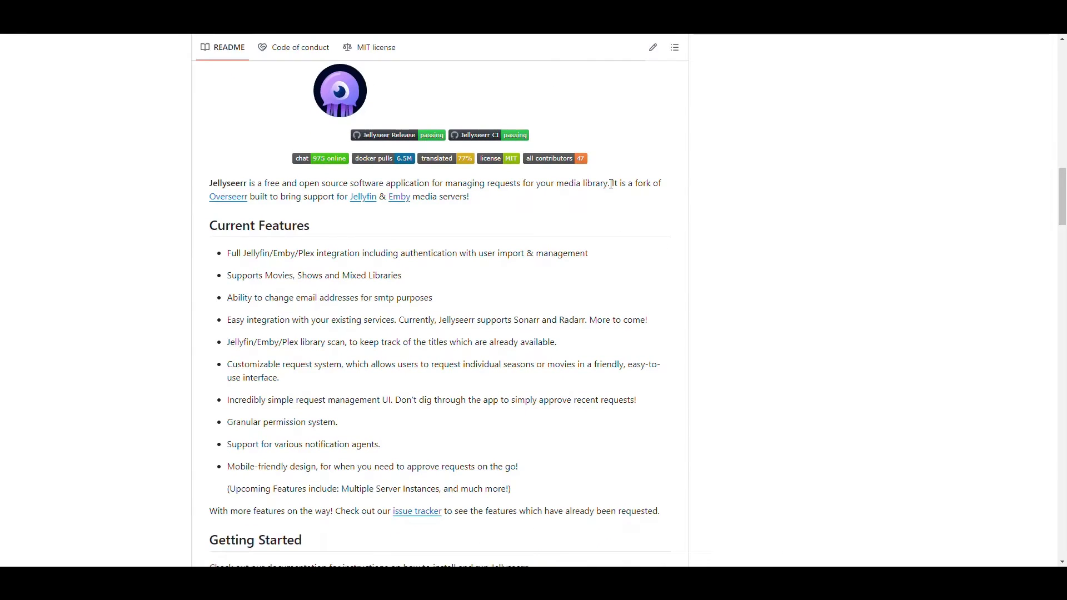
left_click_drag(609, 184, 677, 190)
left_click_drag(298, 196, 250, 198)
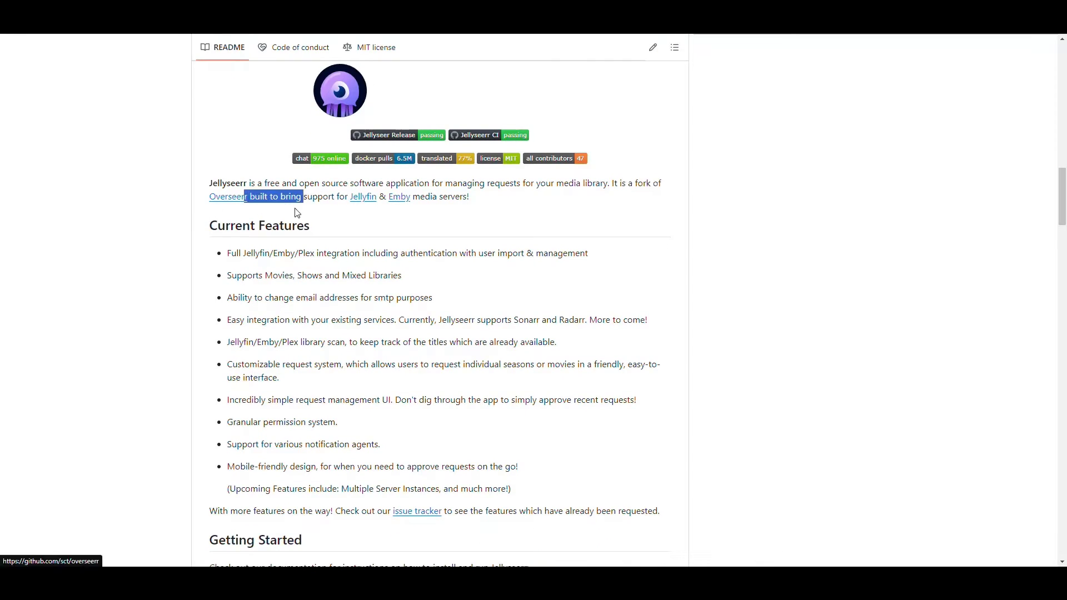
left_click(276, 218)
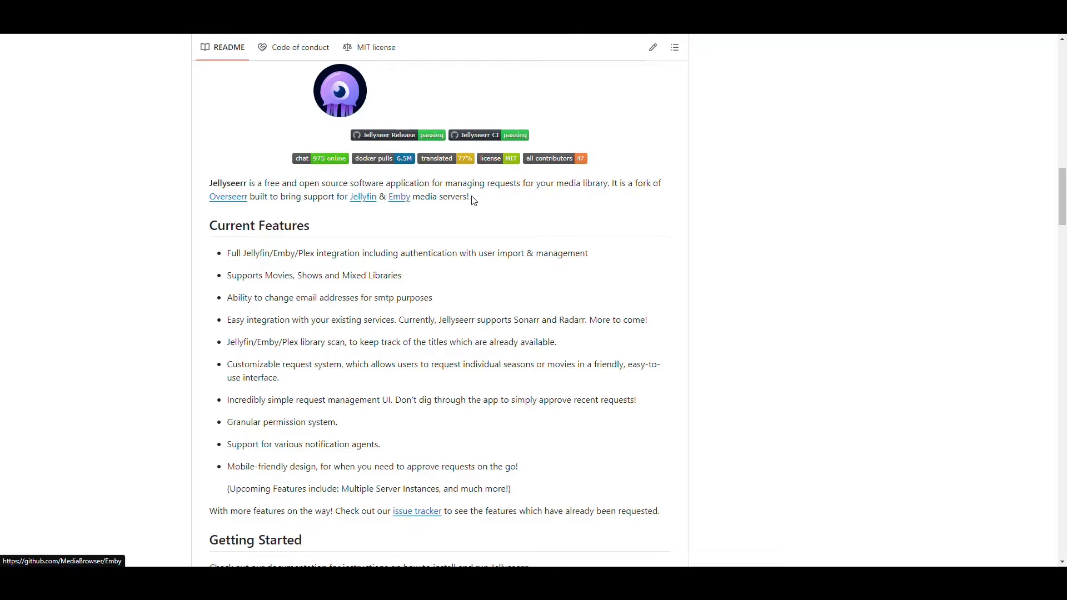
left_click_drag(471, 199, 322, 196)
left_click(491, 216)
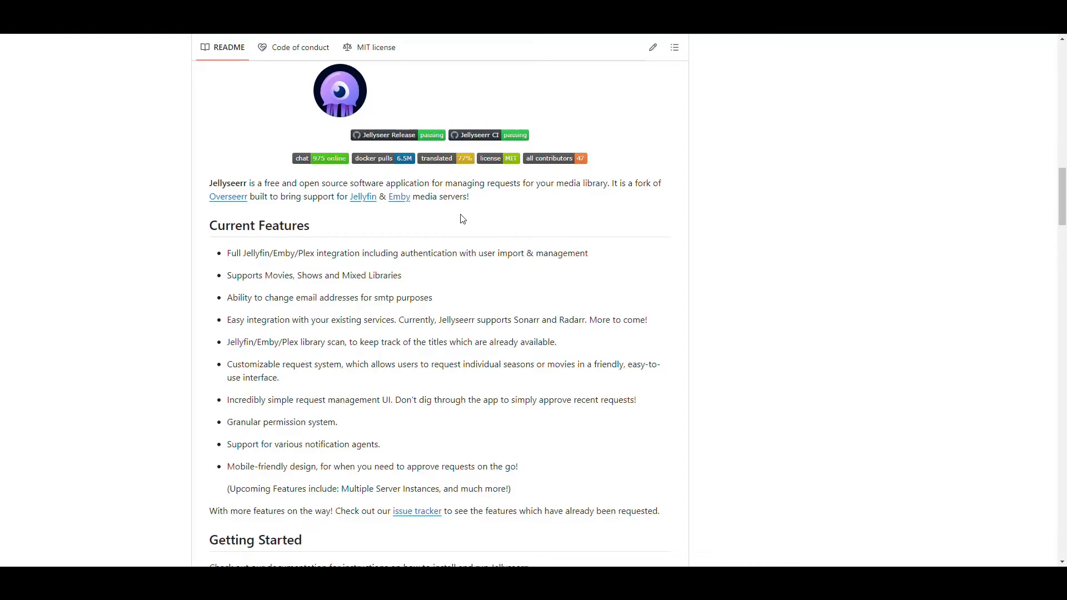
Highlight the Jellyfin/Emby/Plex integration and Movies, Shows and Mixed Libraries features, then reach Preview.
scroll(468, 221, "down", 2)
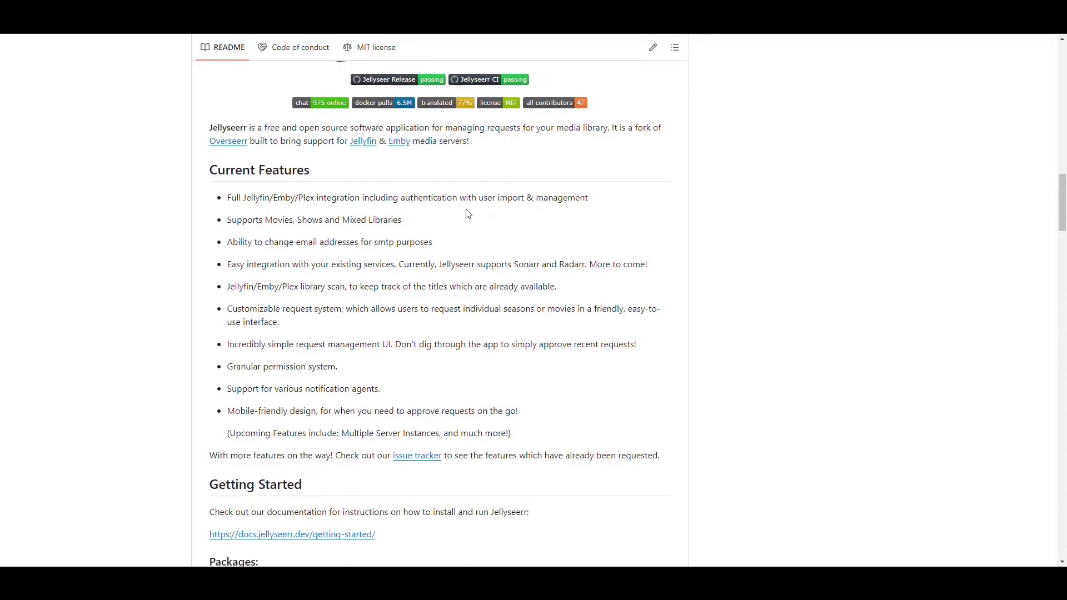
scroll(464, 208, "down", 1)
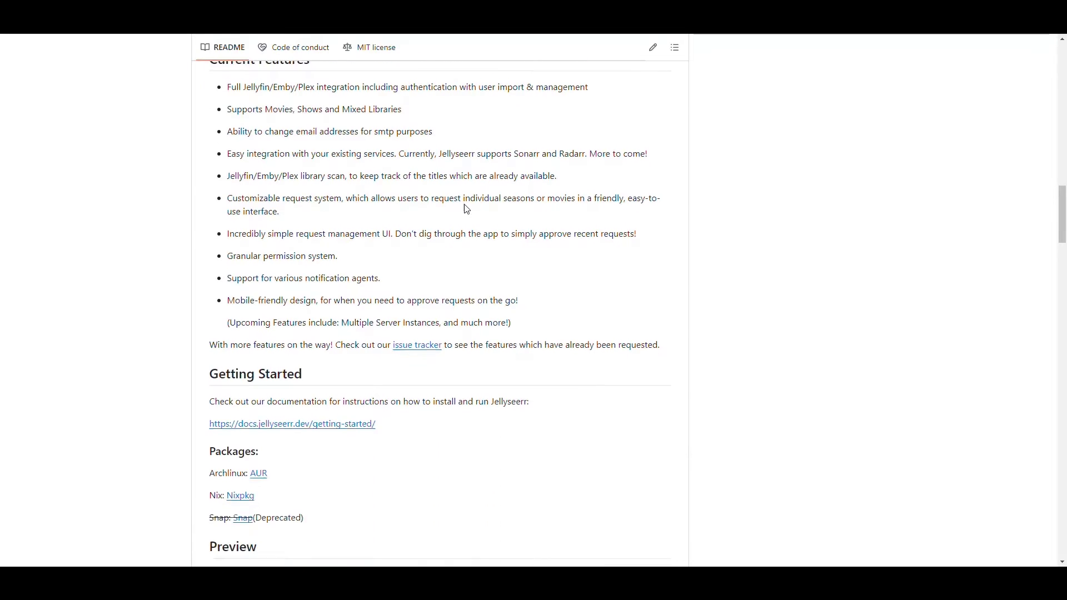
scroll(236, 162, "up", 1)
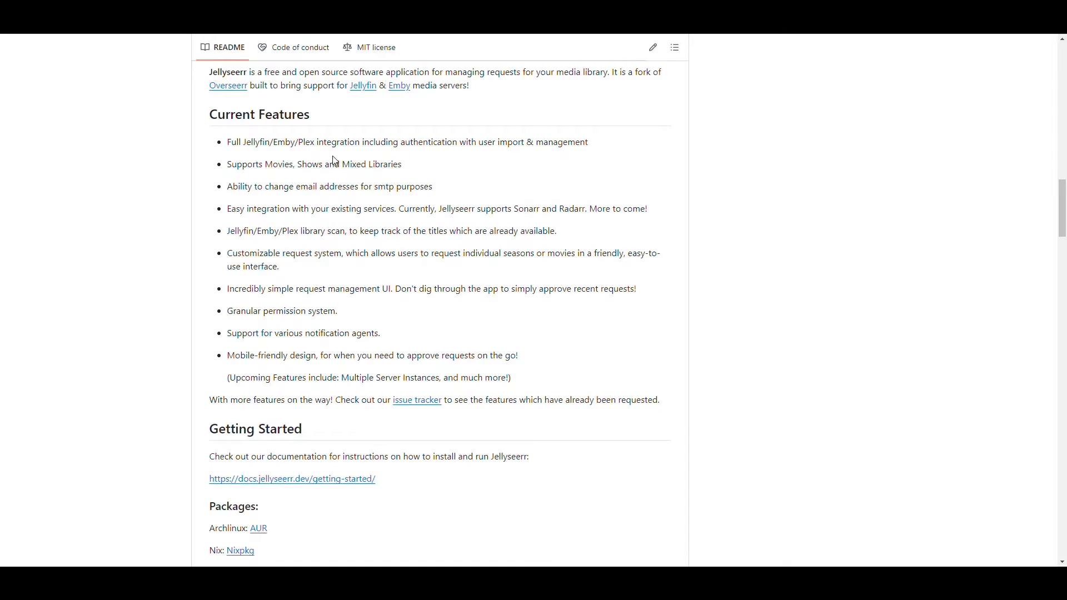
left_click_drag(356, 143, 232, 144)
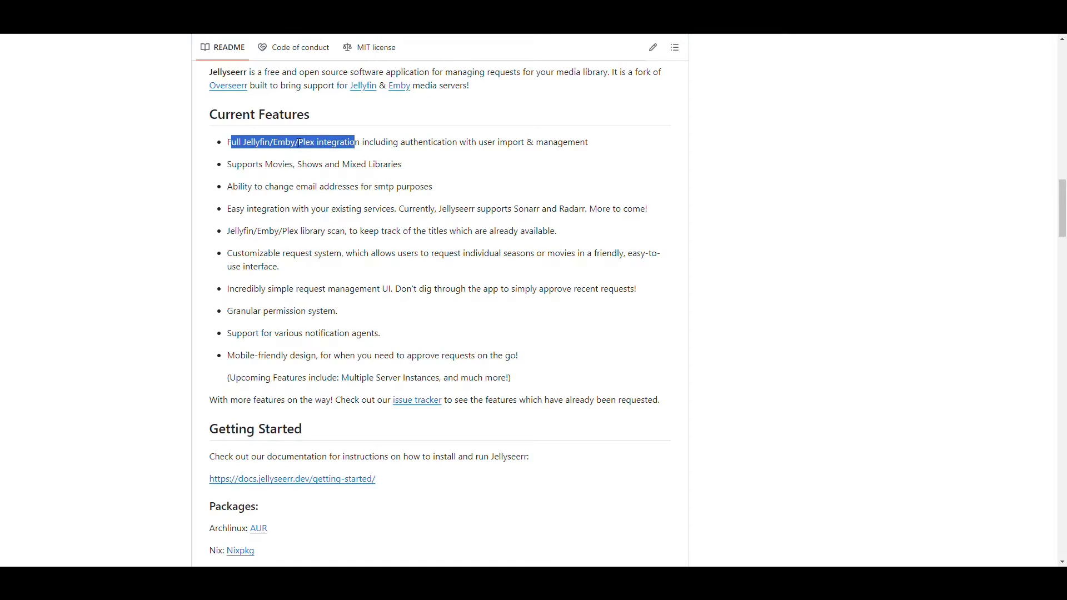
left_click(422, 158)
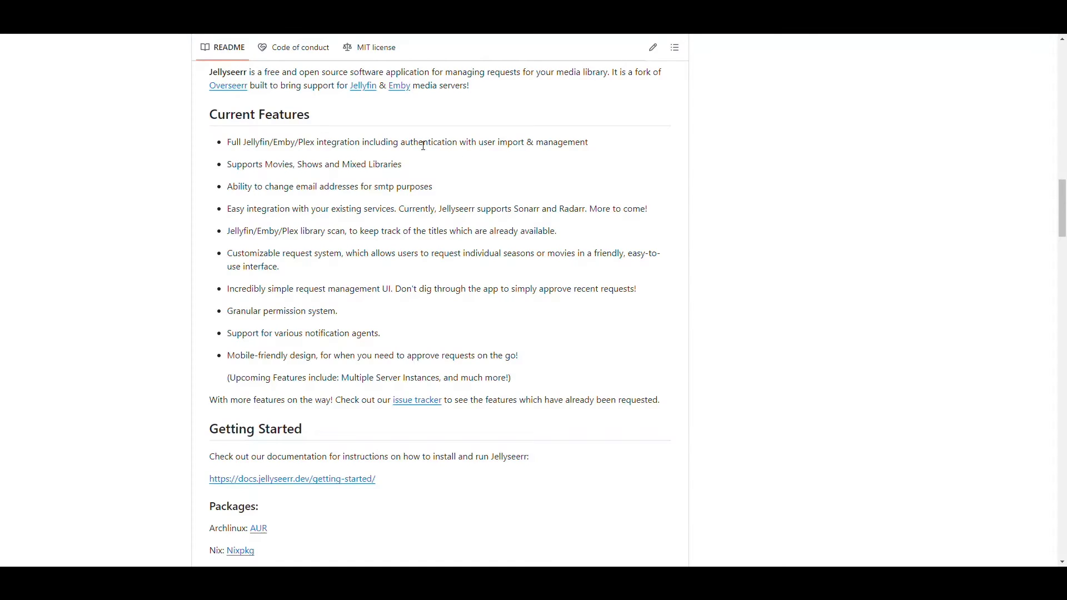
left_click_drag(238, 164, 376, 165)
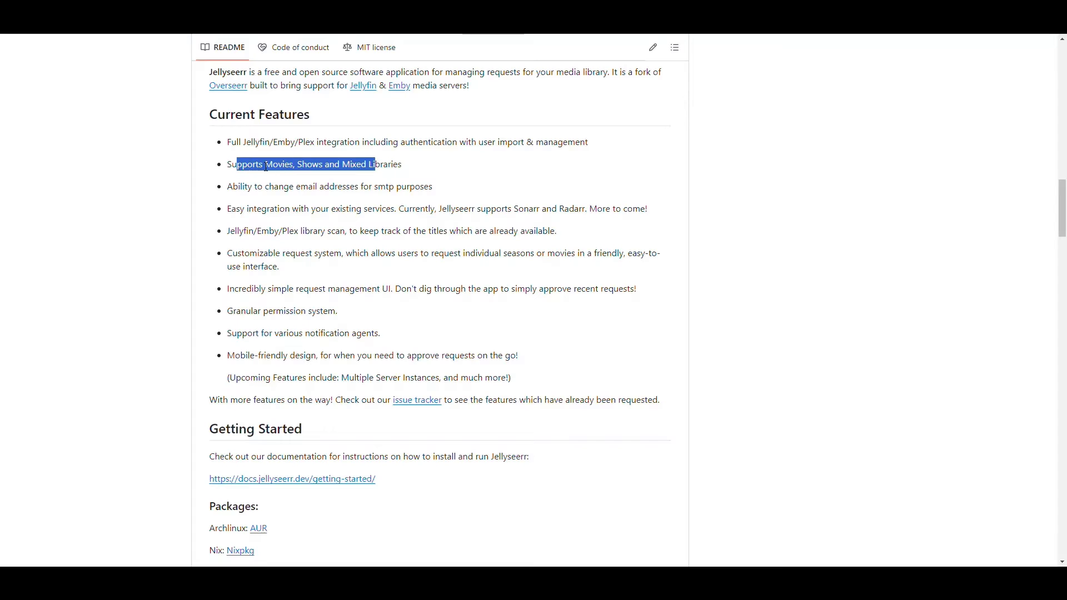
left_click(424, 168)
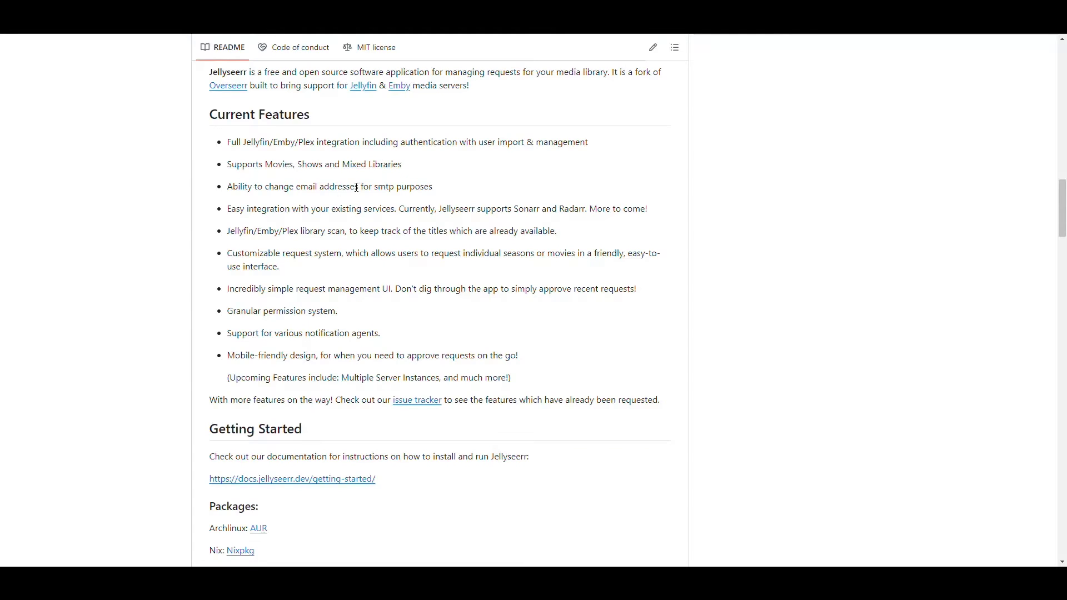
scroll(356, 188, "down", 1)
scroll(413, 216, "down", 2)
scroll(412, 219, "up", 1)
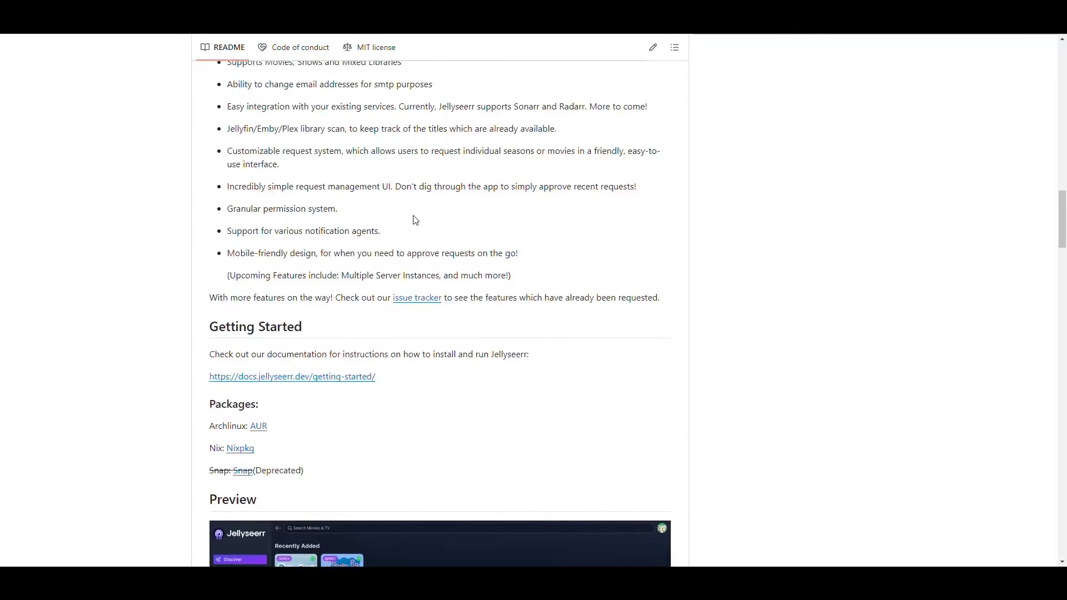
scroll(441, 210, "down", 7)
left_click(425, 230)
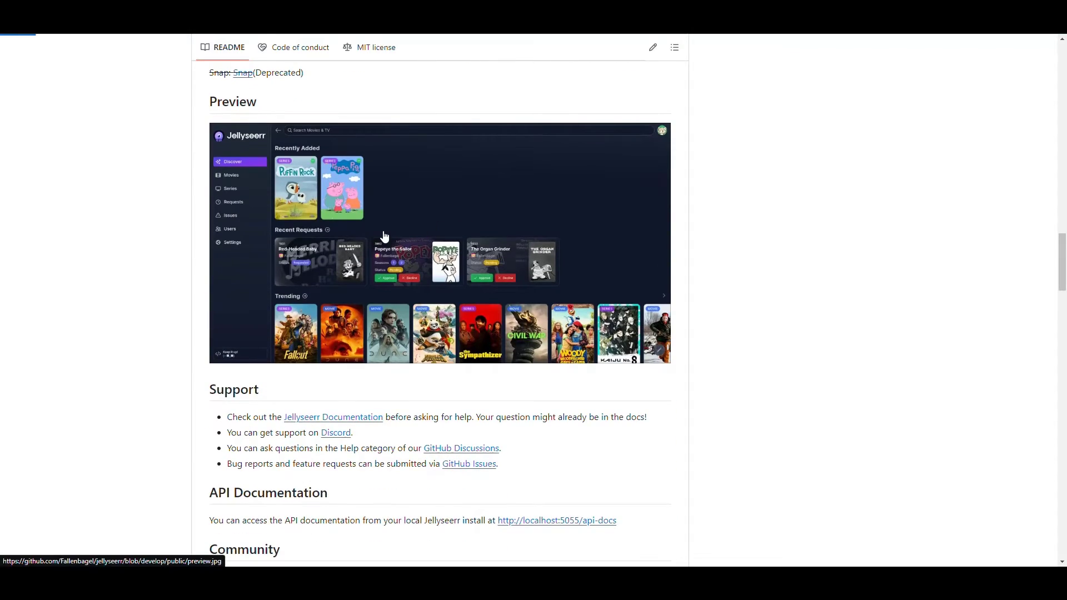
scroll(489, 226, "down", 1)
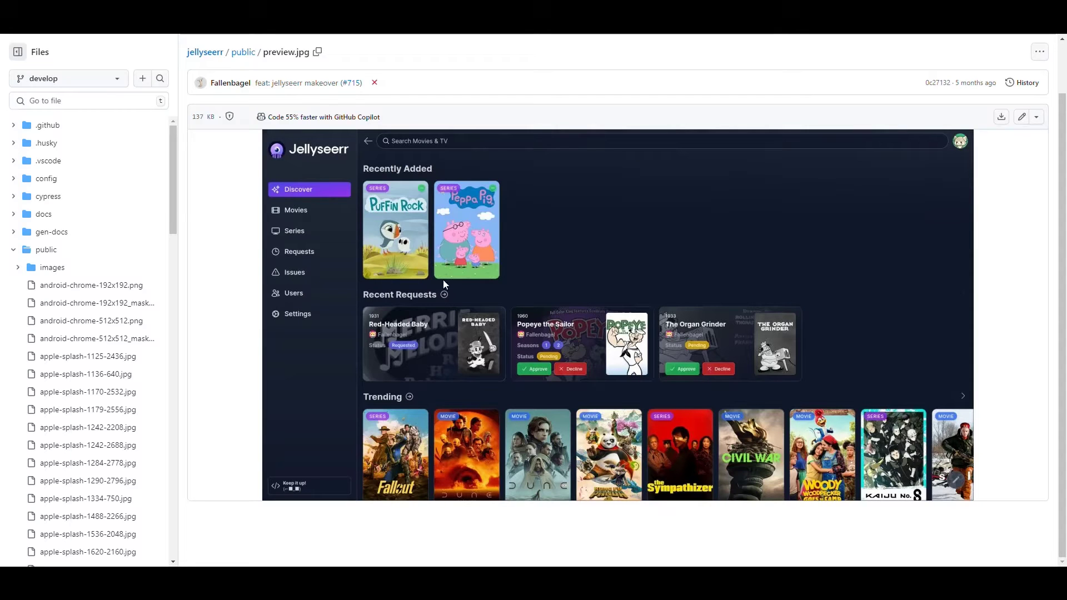
key("alt+Left")
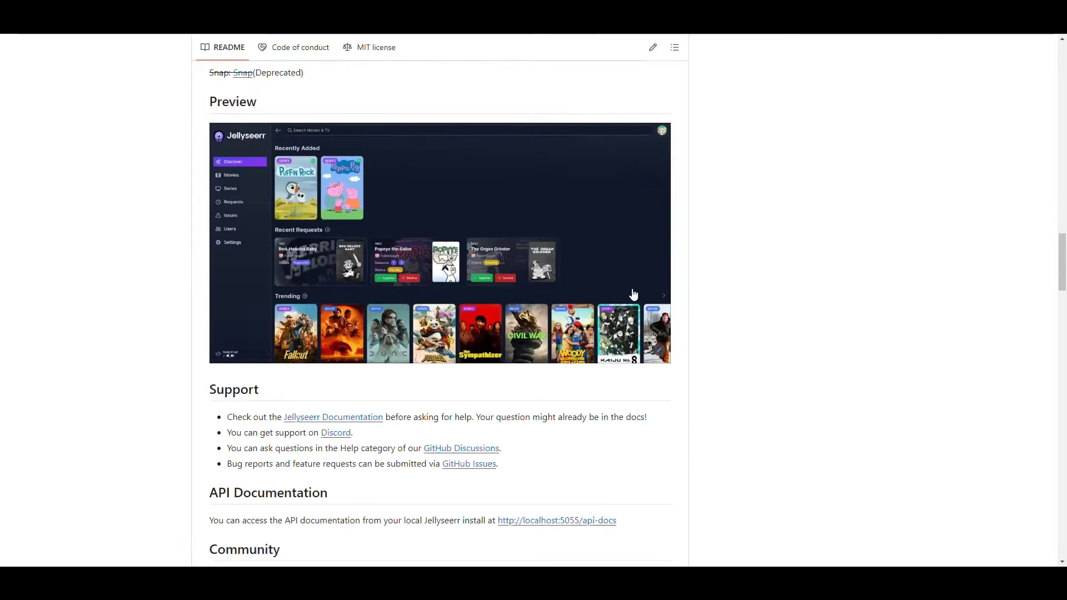
scroll(666, 293, "down", 4)
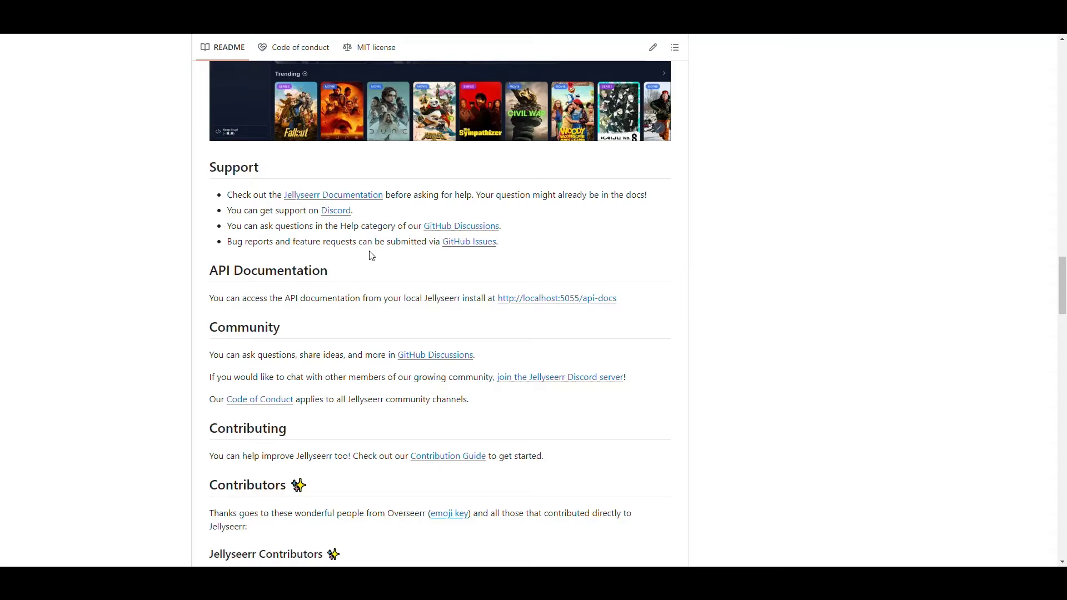
scroll(464, 265, "down", 1)
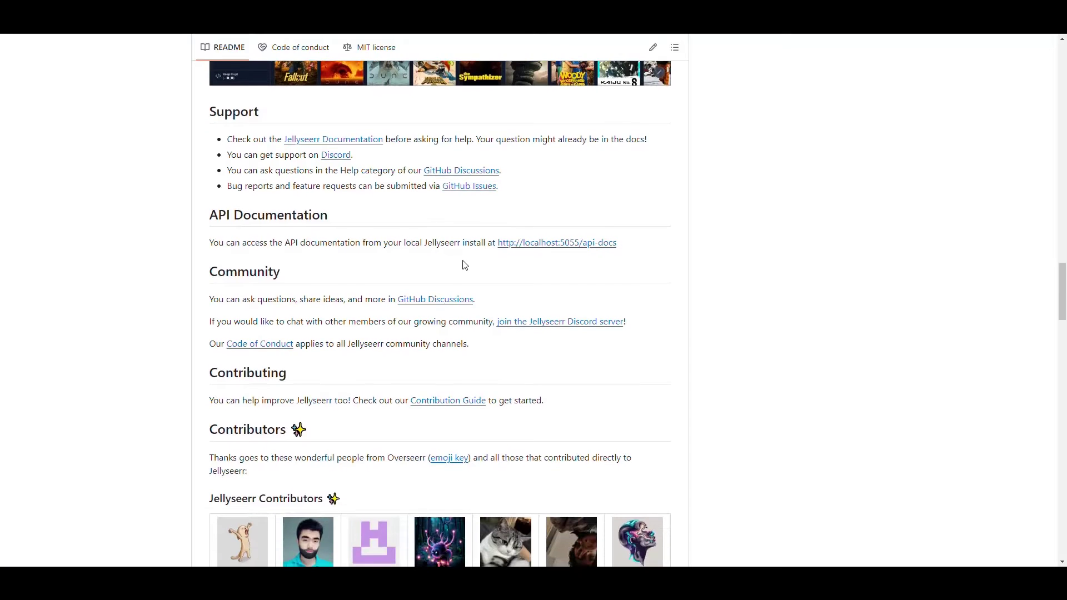
scroll(464, 265, "down", 1)
scroll(736, 269, "up", 15)
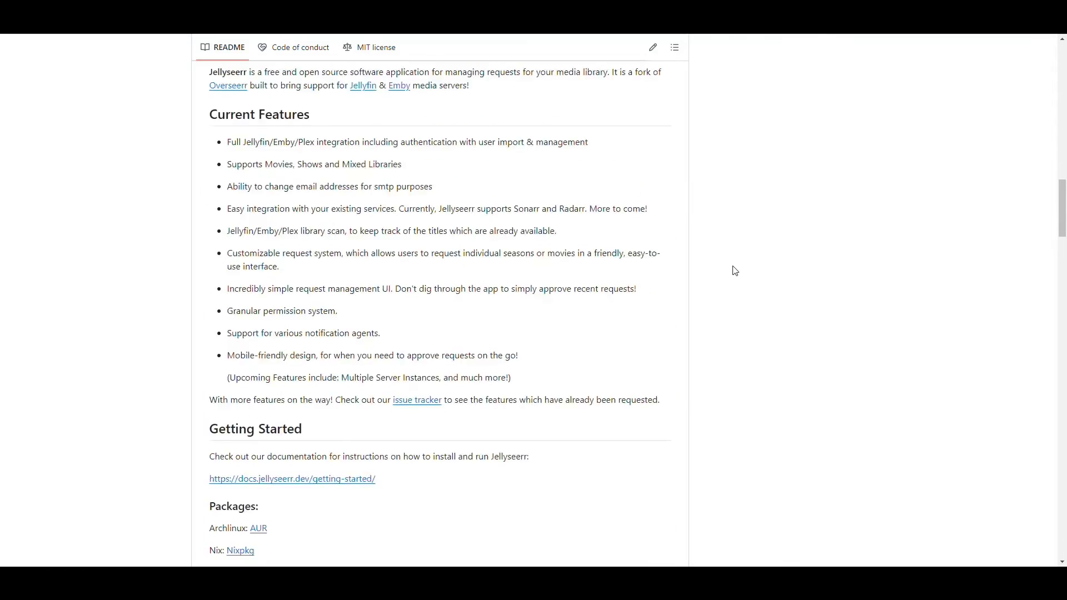
scroll(735, 270, "up", 20)
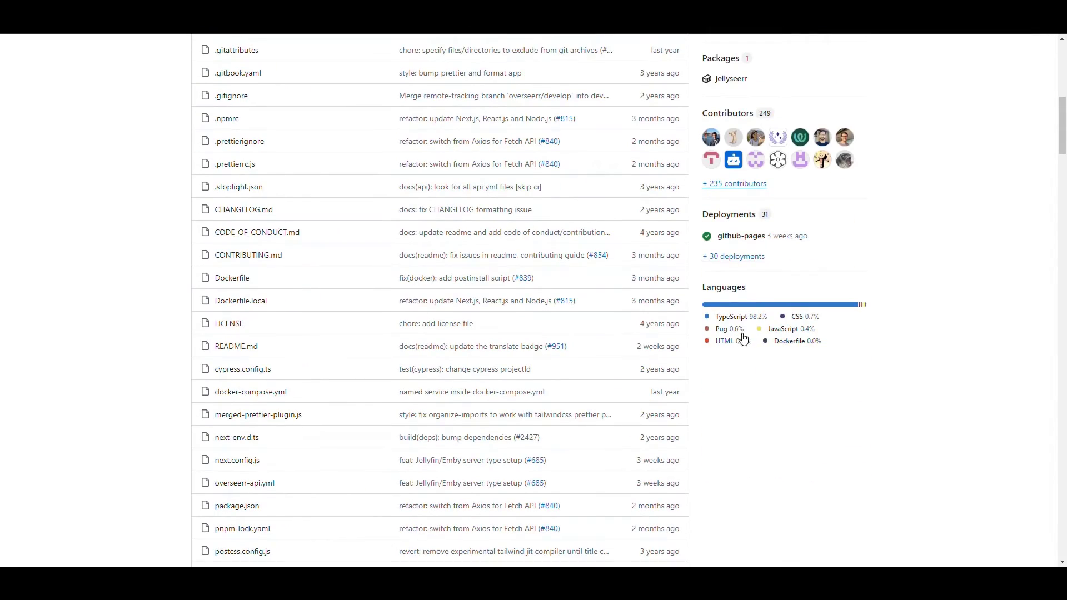
scroll(762, 350, "down", 20)
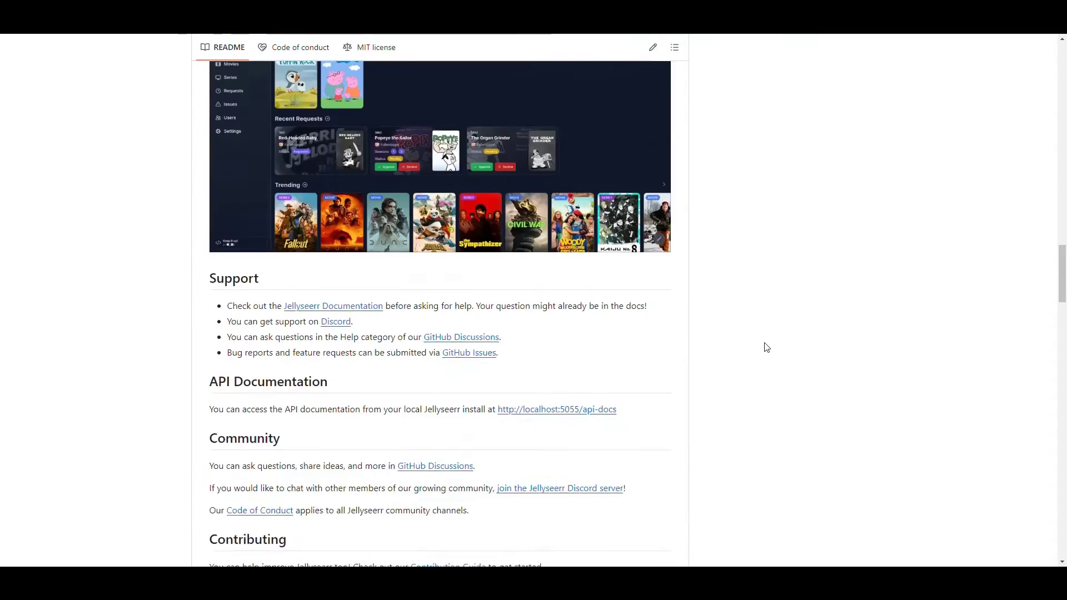
scroll(766, 345, "up", 6)
scroll(765, 339, "down", 1)
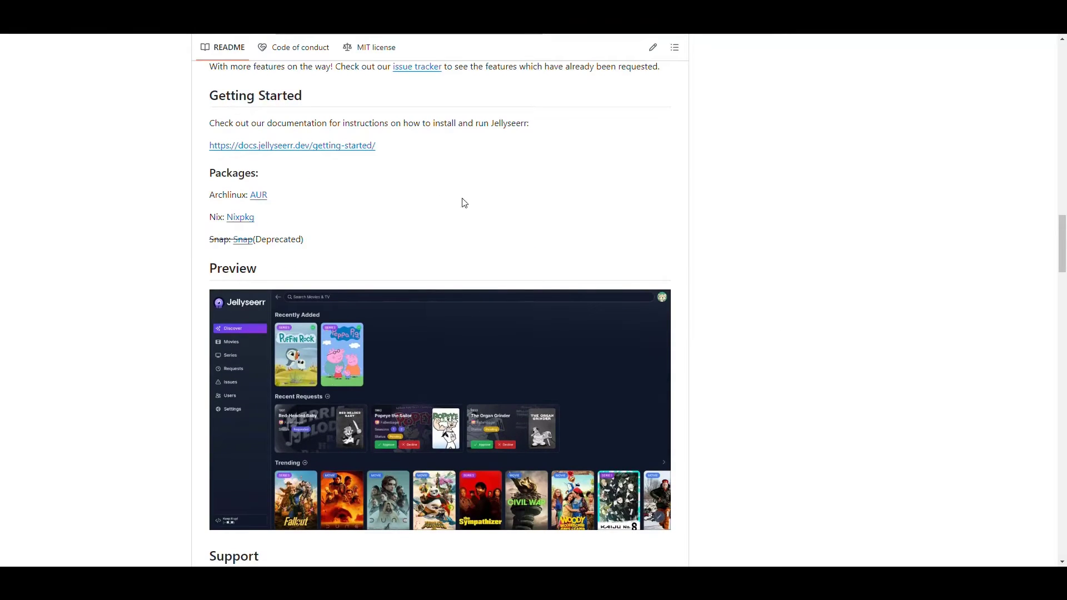
scroll(811, 247, "down", 7)
scroll(499, 218, "down", 2)
Go from the Introduction page to Docker (Recommended) and display its Docker Compose example.
scroll(494, 233, "up", 1)
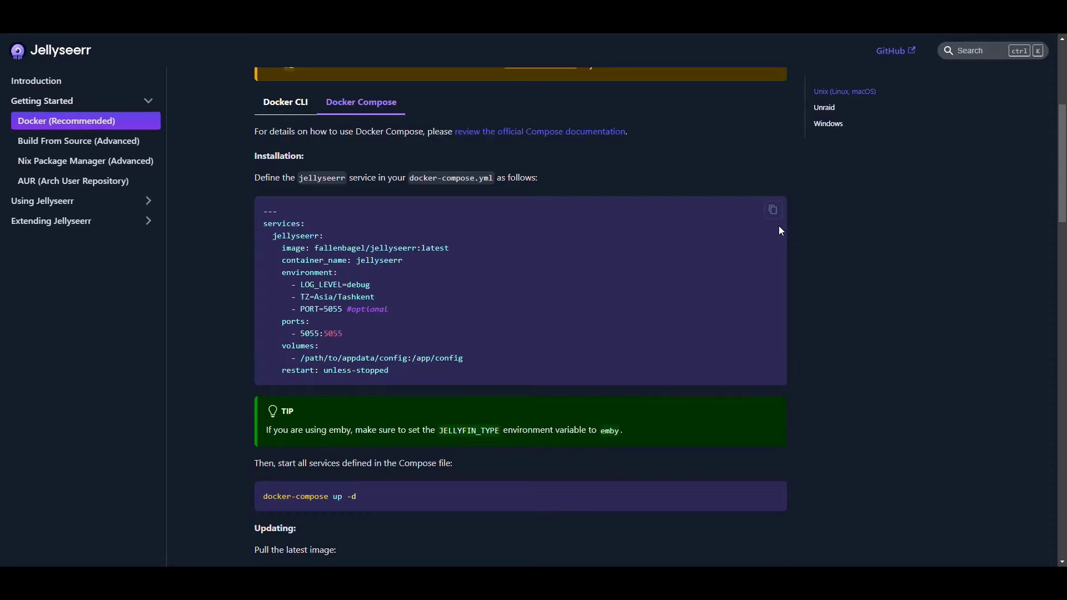
left_click(44, 81)
scroll(509, 240, "down", 5)
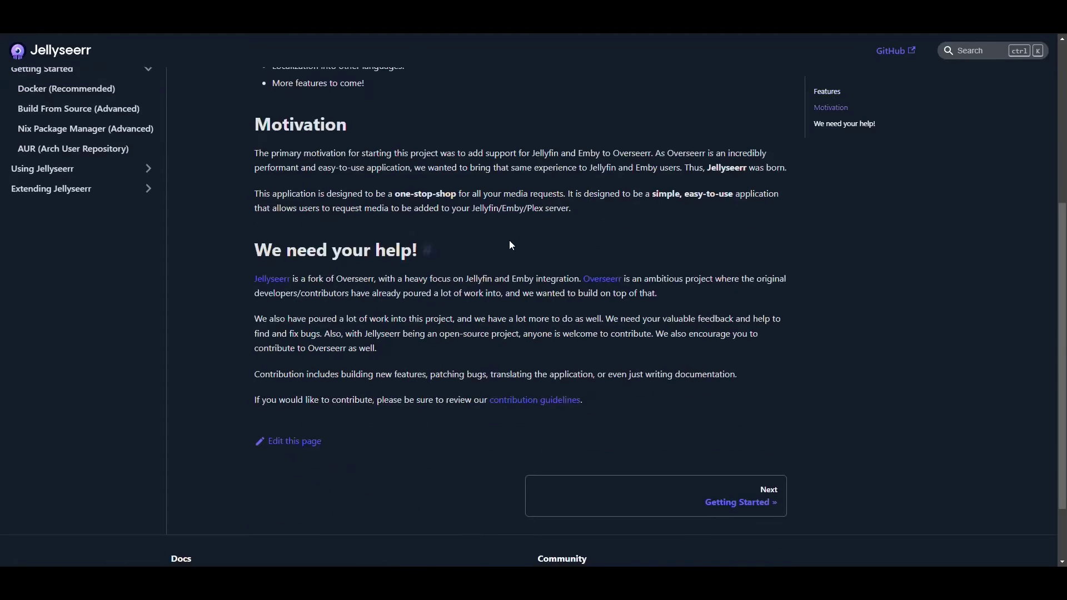
scroll(511, 245, "up", 5)
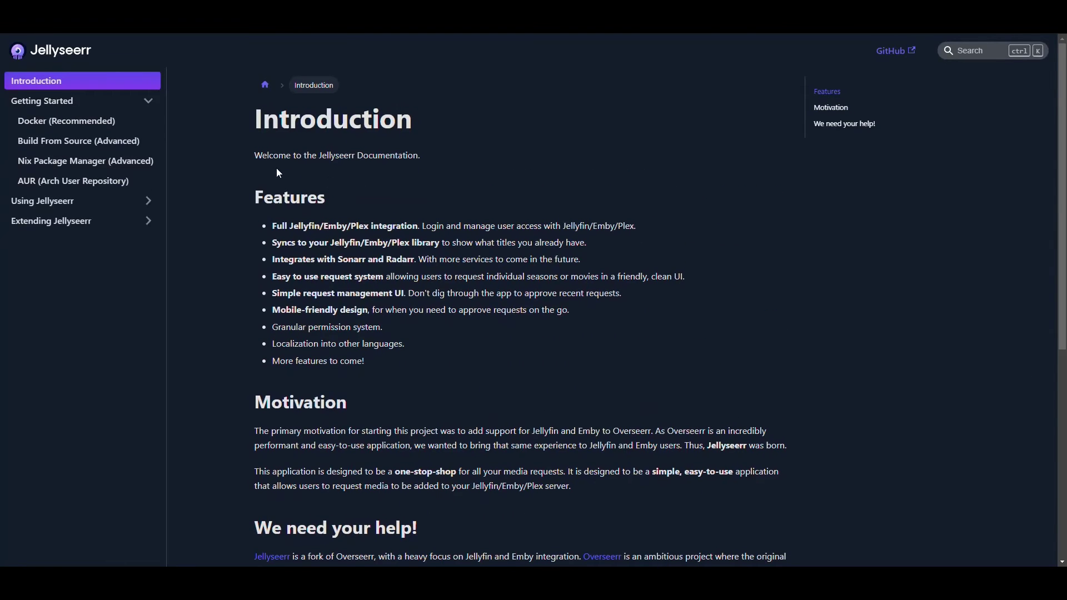
left_click(65, 124)
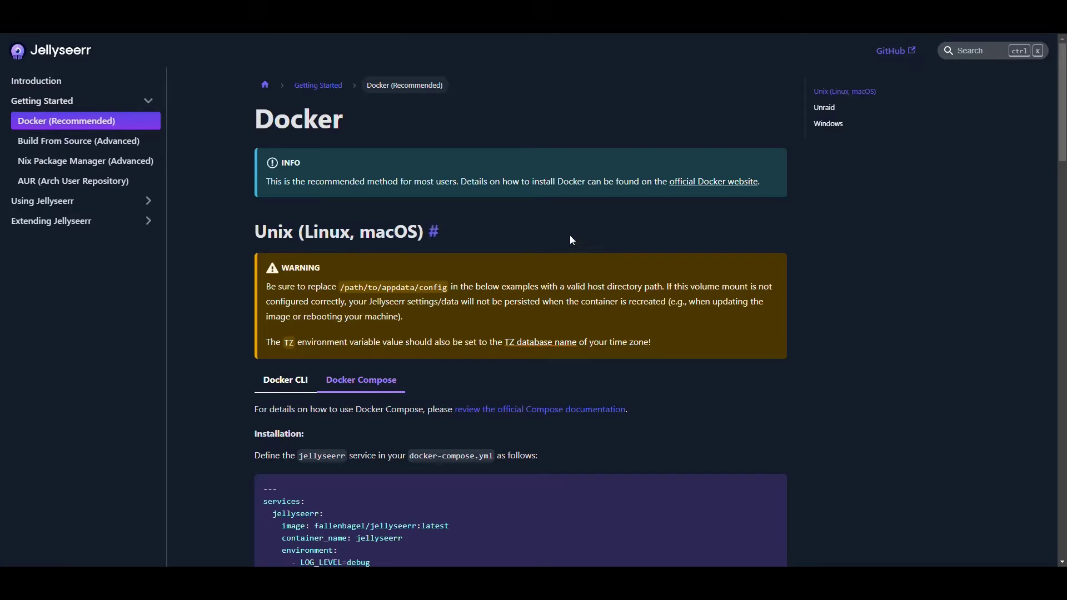
scroll(503, 222, "down", 4)
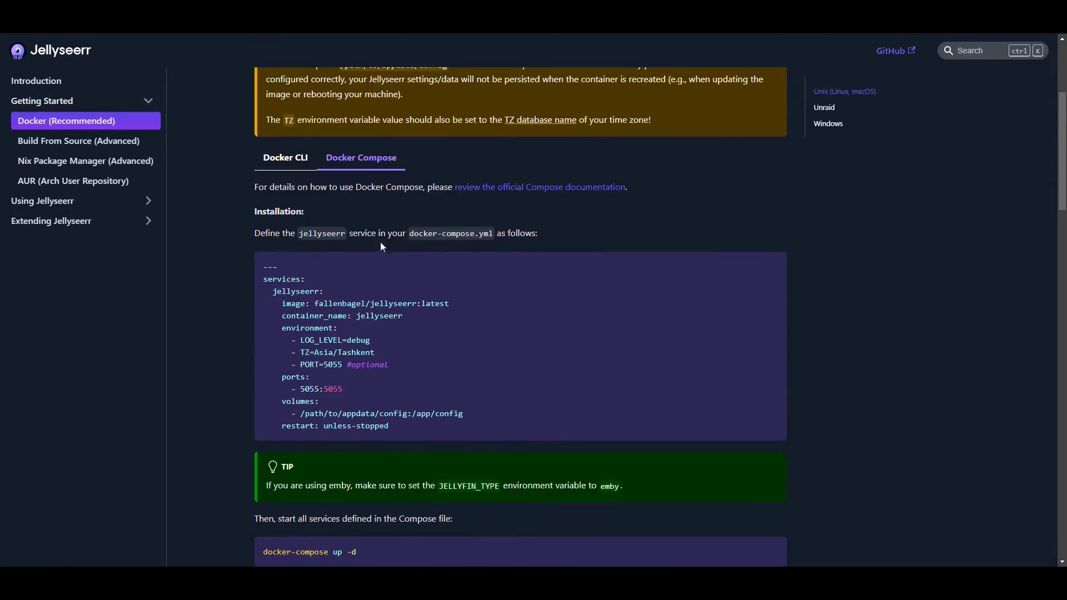
left_click(283, 156)
left_click(359, 158)
scroll(564, 309, "down", 1)
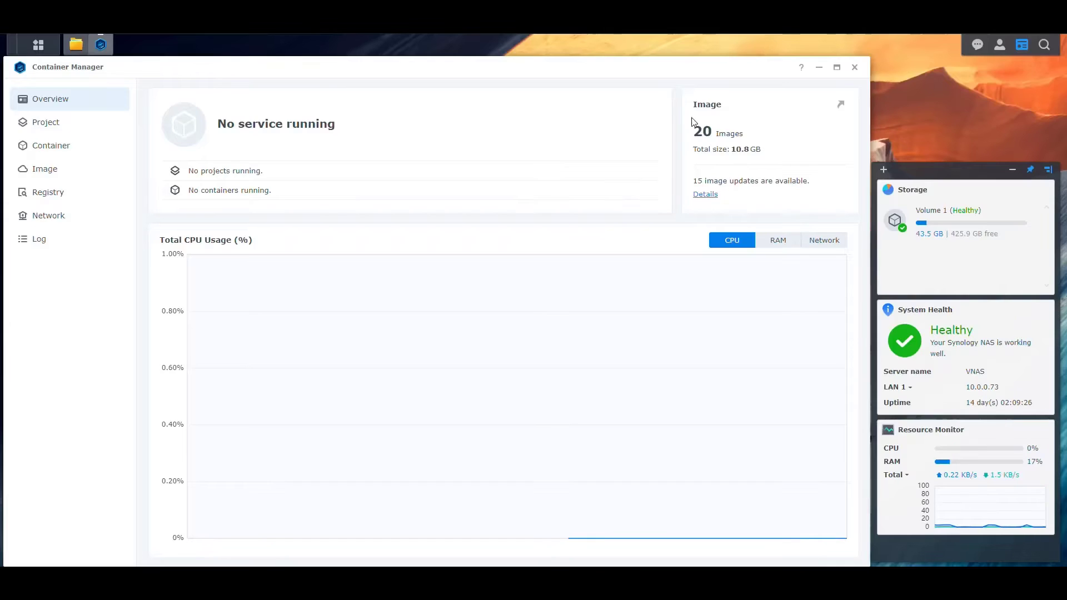
Create a Jellyseer folder in docker/Projects using File Station.
left_click(76, 47)
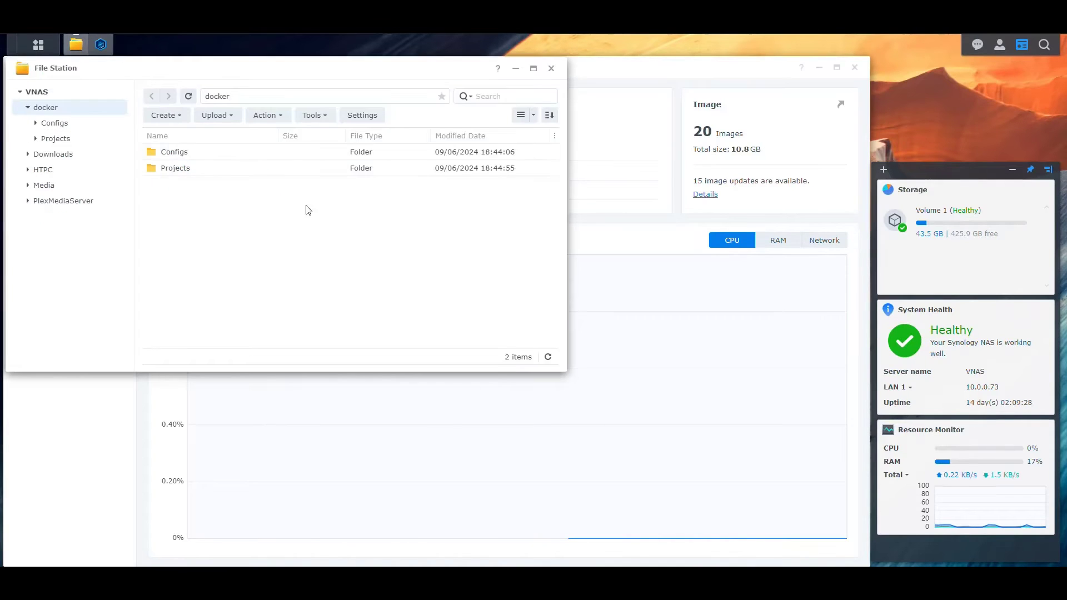
double_click(175, 168)
left_click(166, 115)
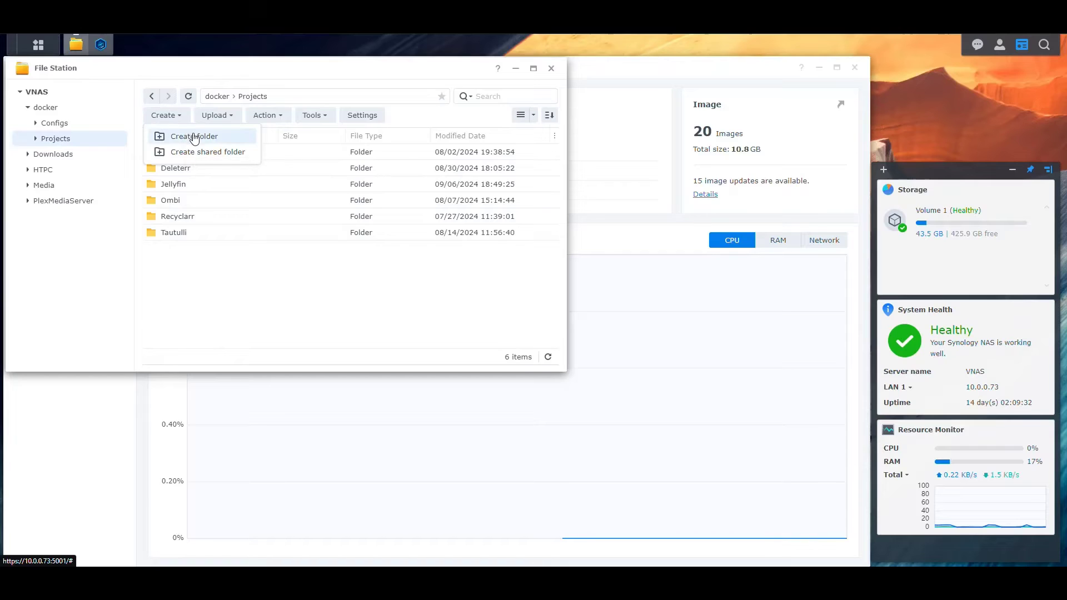
left_click(194, 137)
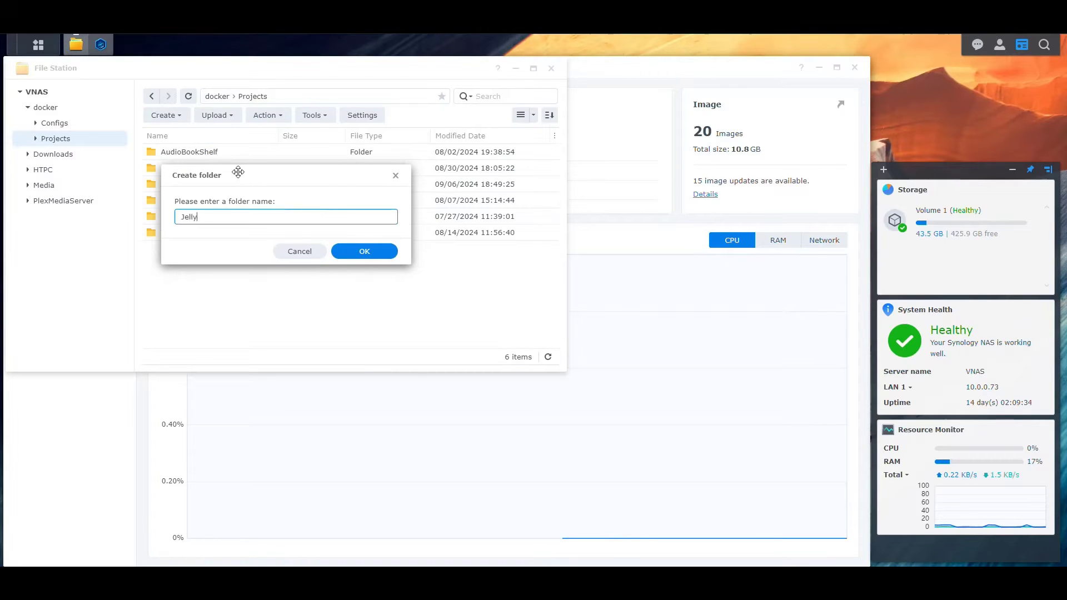
left_click(360, 251)
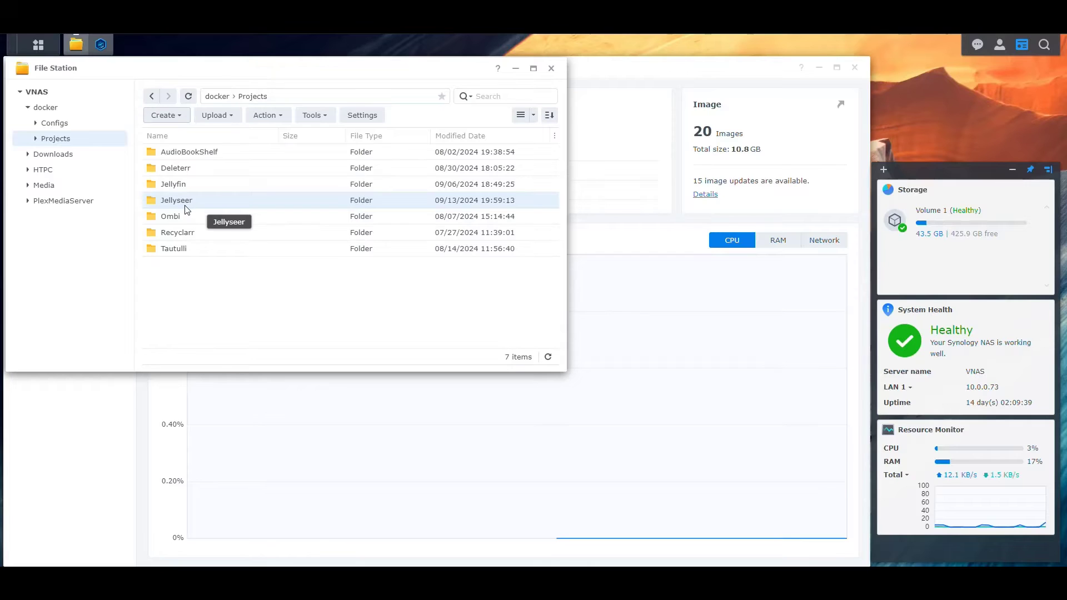
Create a Jellyseer folder in docker/Configs.
left_click(55, 122)
left_click(174, 115)
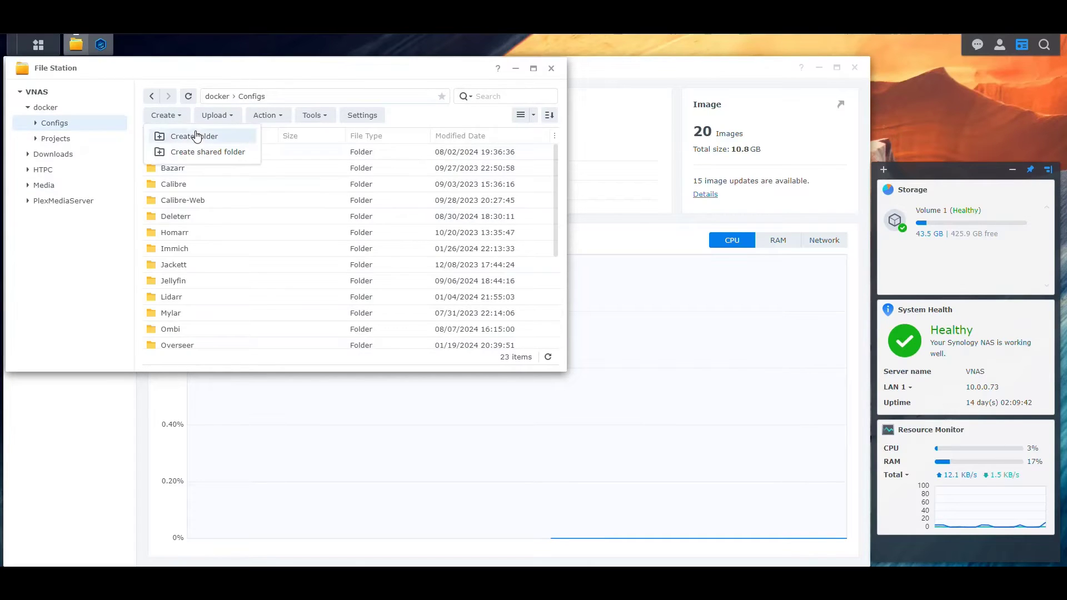
left_click(191, 137)
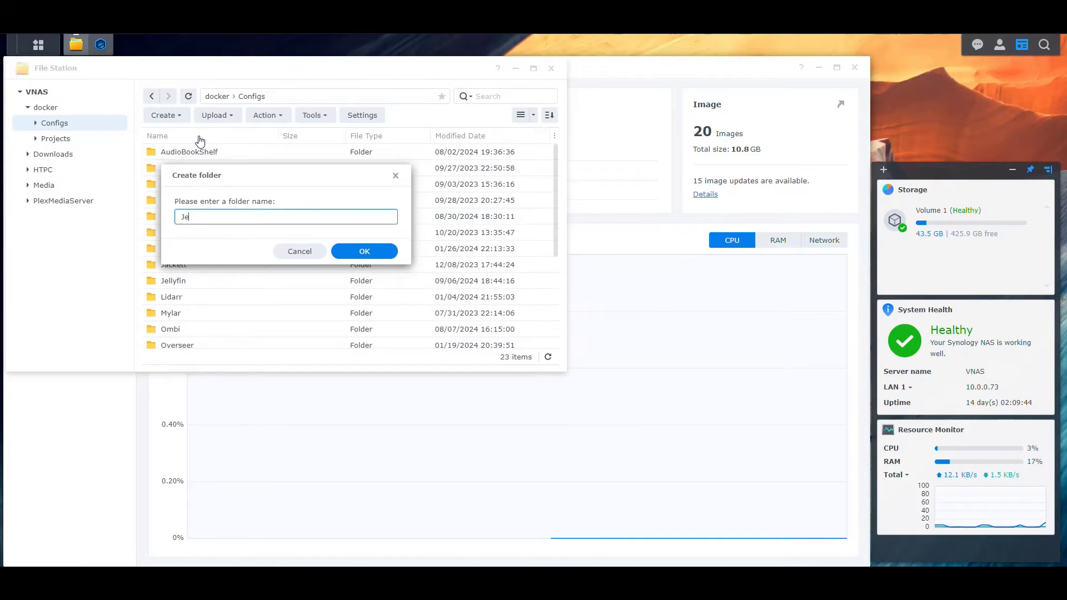
type("Jellyseer")
key("Return")
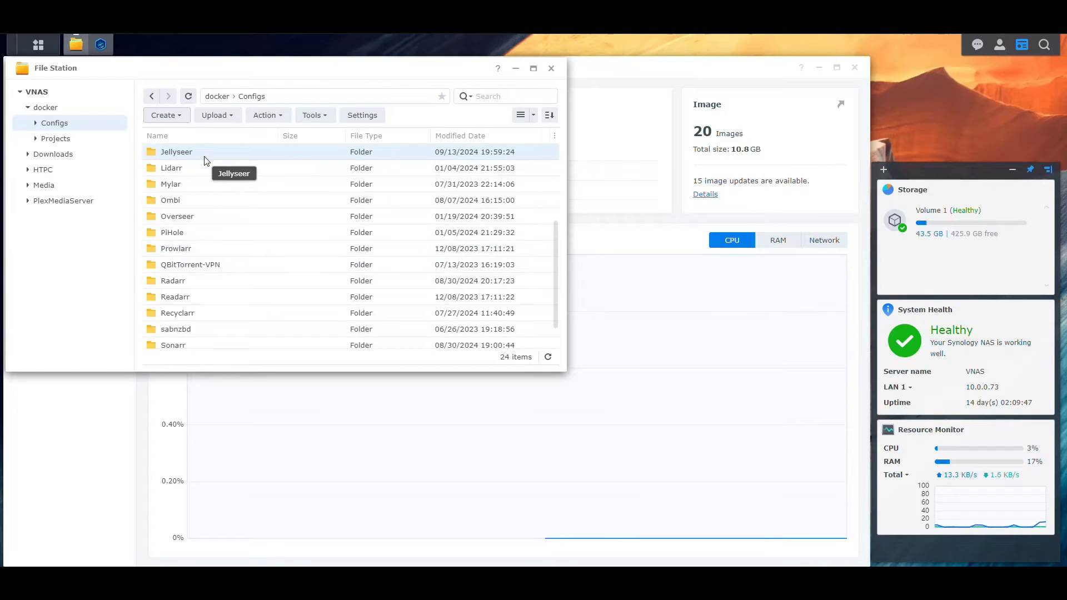
Start a new project in Container Manager with its path set to docker/Projects/Jellyseer.
left_click(100, 44)
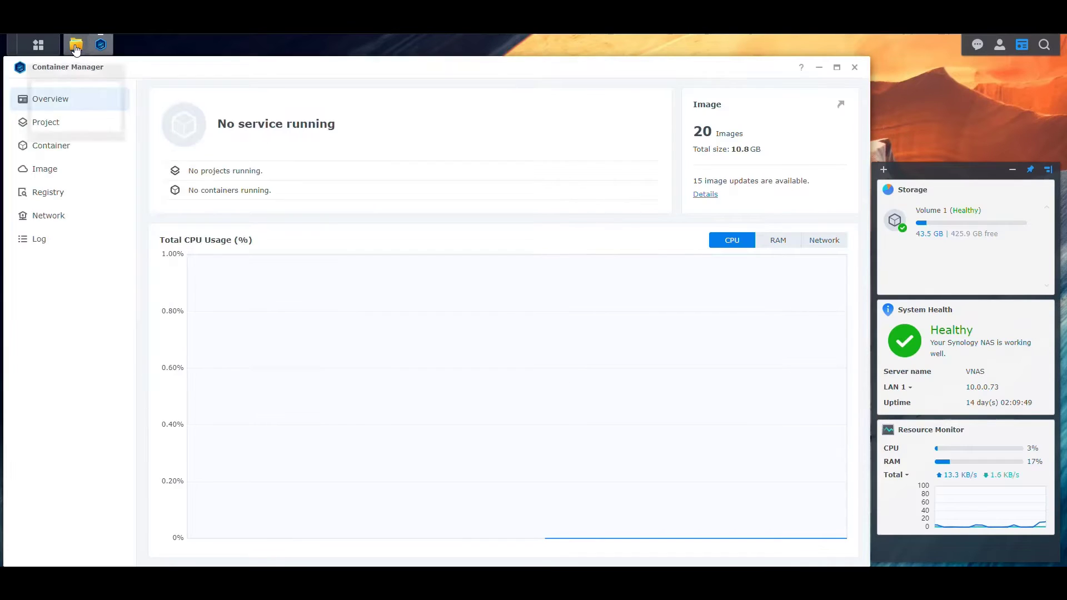
left_click(53, 123)
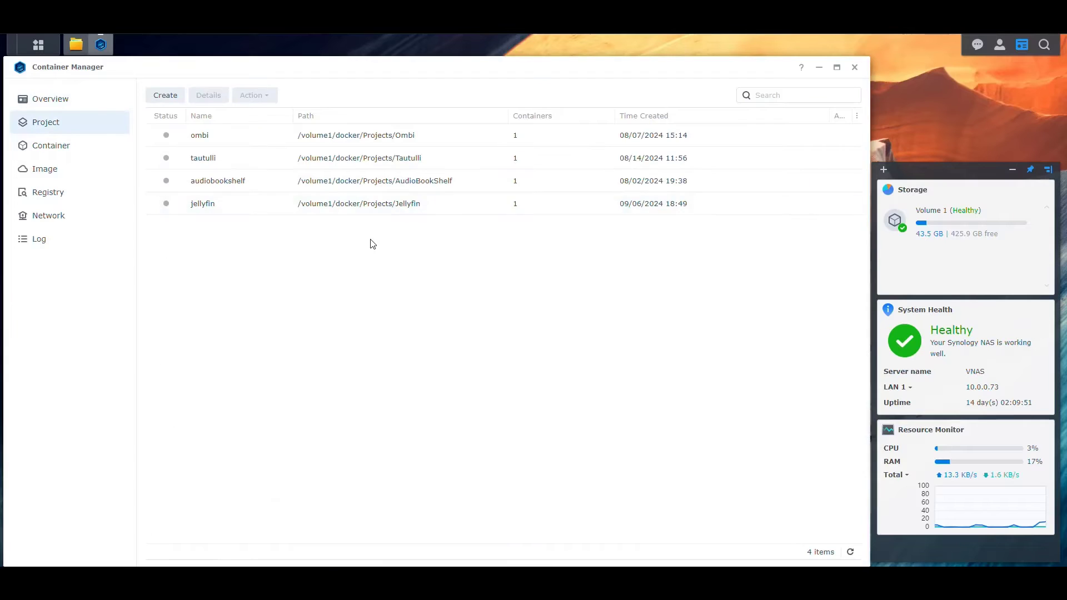
left_click(165, 95)
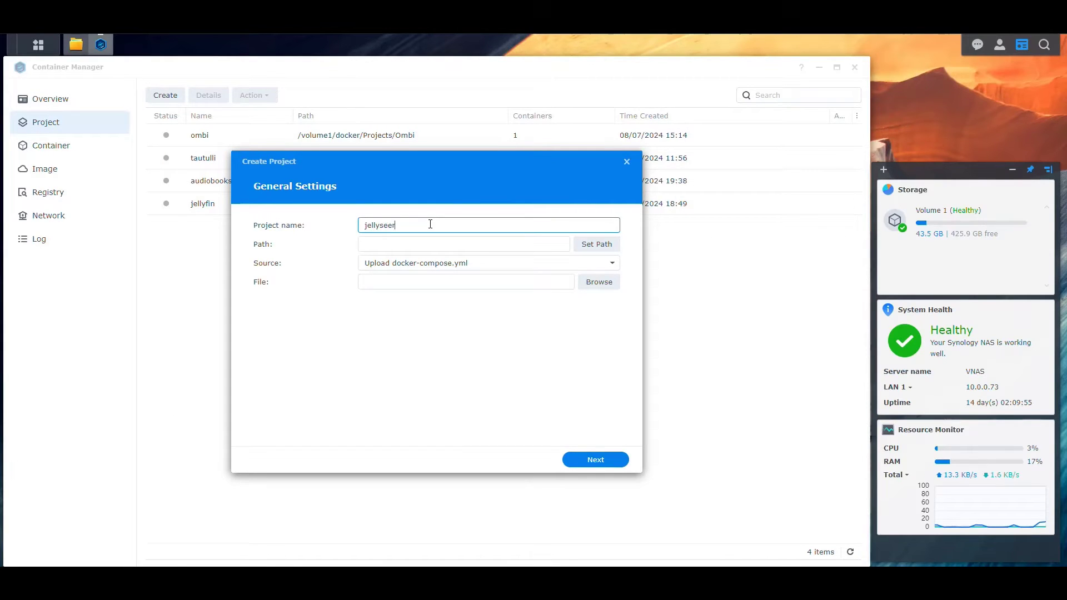
left_click(595, 243)
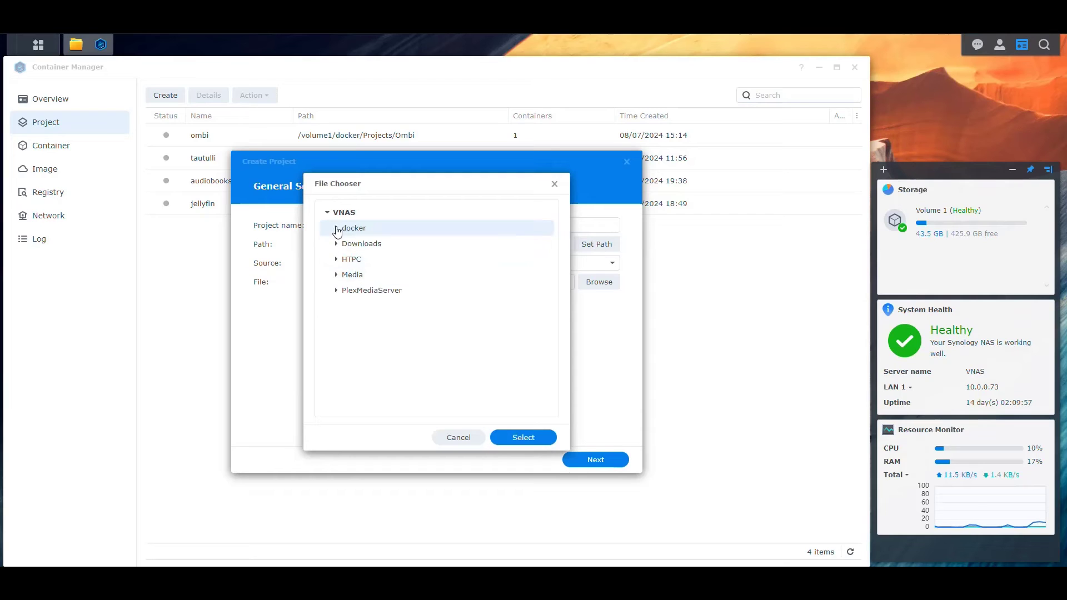
left_click(336, 229)
left_click(344, 259)
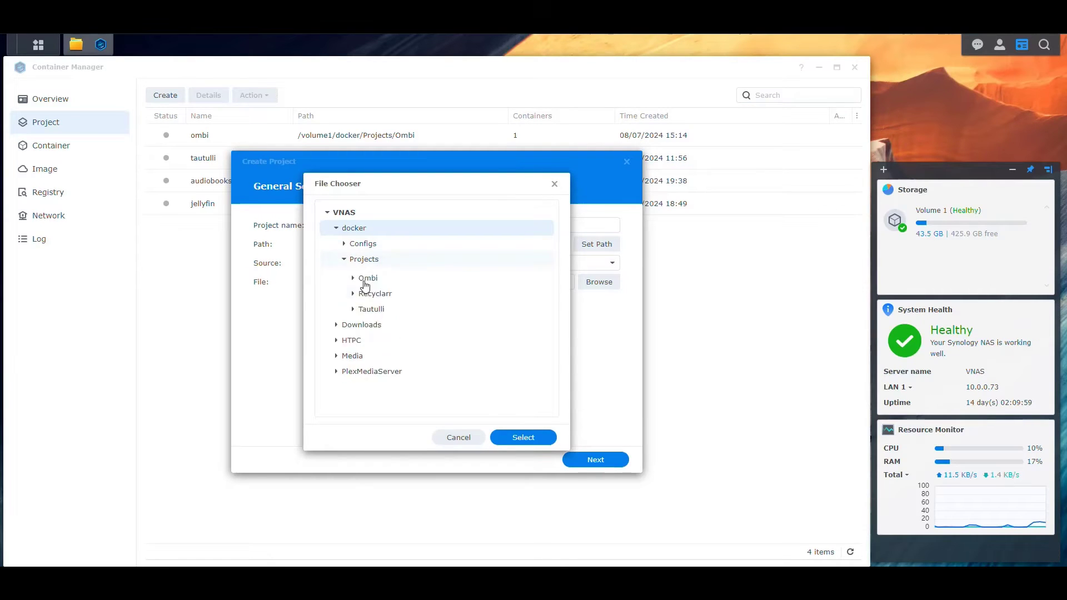
left_click(385, 323)
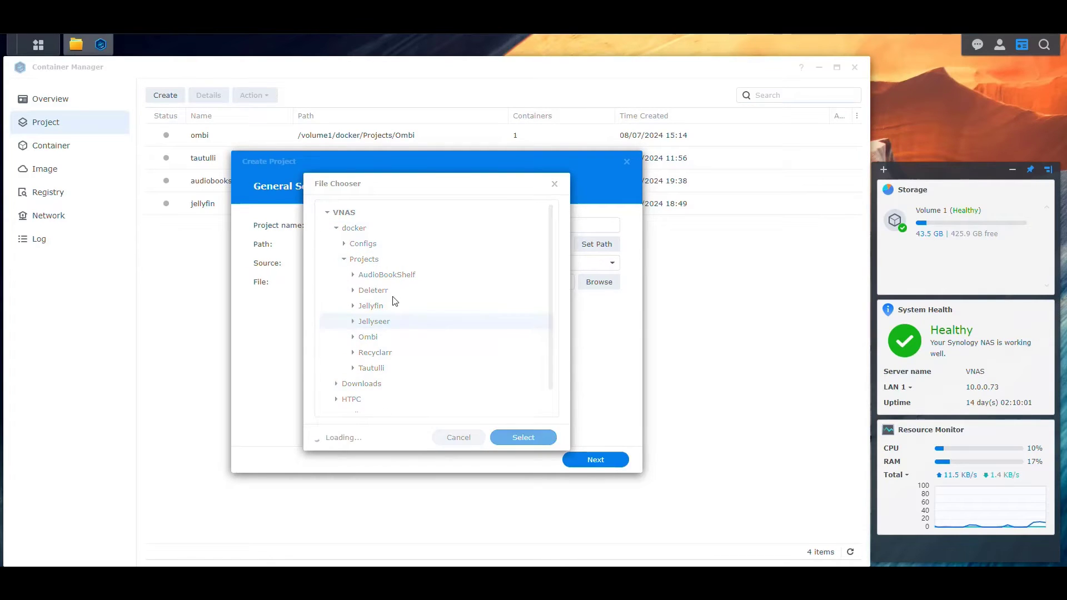
left_click(523, 437)
Set the source to Create docker-compose.yml and paste the Jellyseerr compose file.
left_click(611, 262)
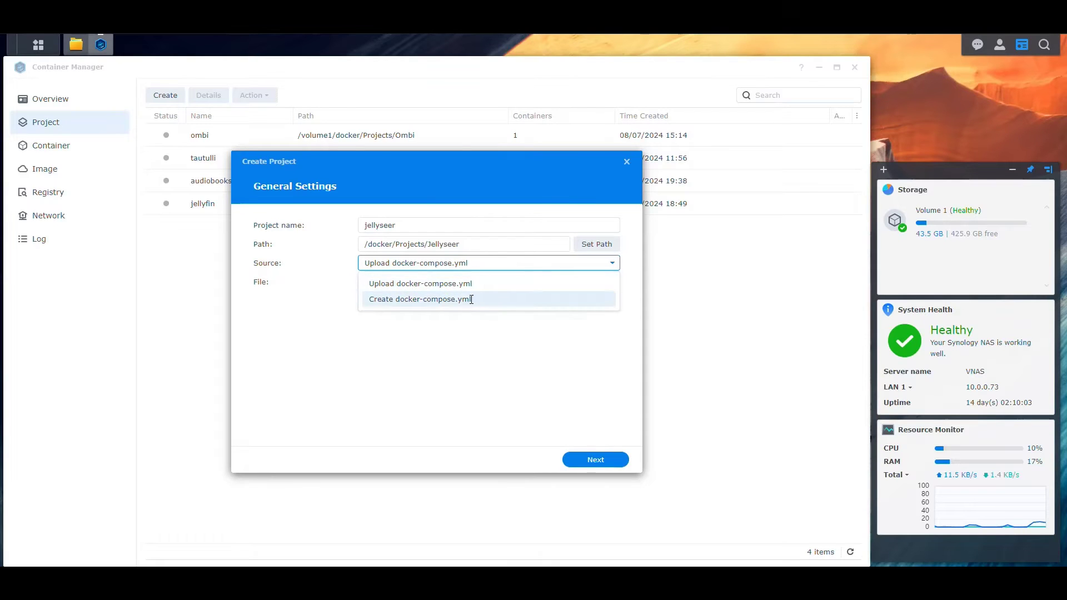
left_click(471, 299)
left_click(436, 354)
type("--- services:   jellyseerr:     image: fallenbagel/jellyseerr:latest     container_name: jellyseerr     environment:       - LOG_LEVEL=debug       - TZ=Asia/Tashkent       - PORT=5055 #optional     ports:       - 5055:5055     volumes:       - /path/to/appdata/config:/app/config     restart: unless-stopped")
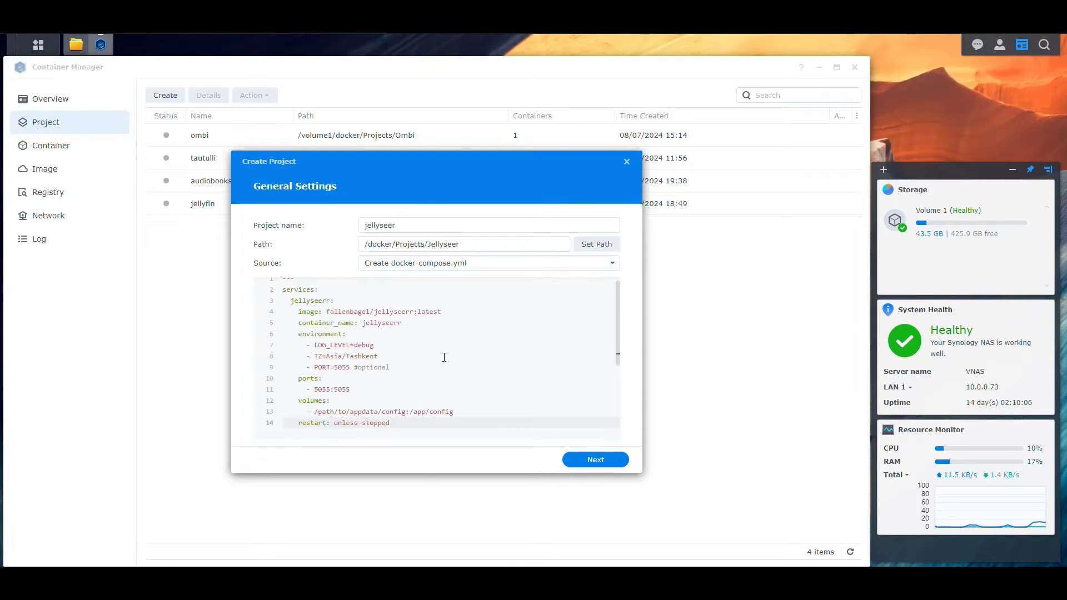
Delete the leading '---' line and check the fallenbagel/jellyseerr:latest image line.
left_click_drag(294, 285, 238, 281)
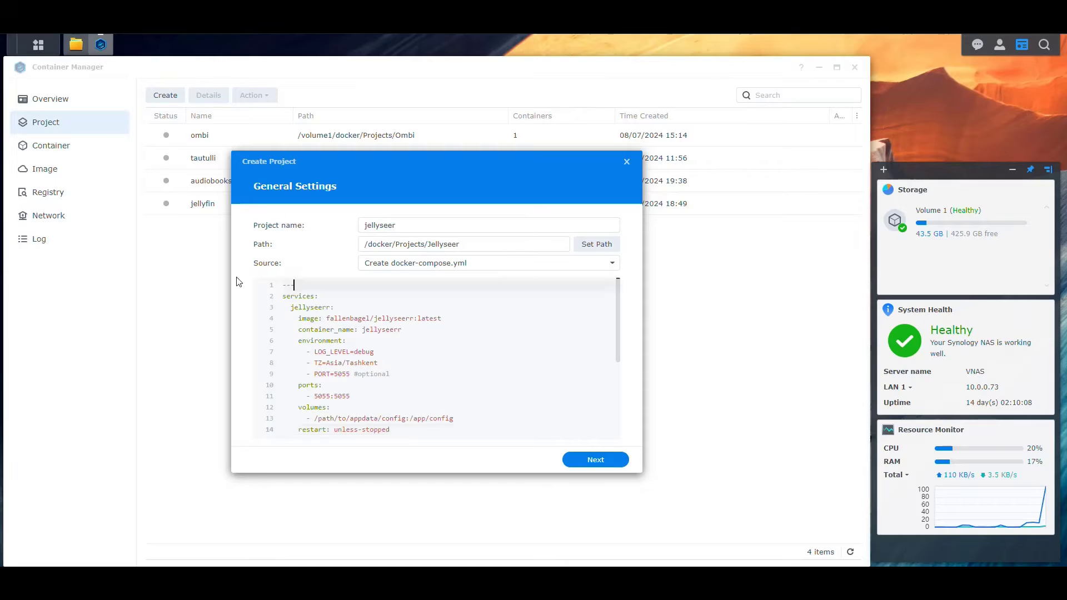
key("Delete")
key("Delete")
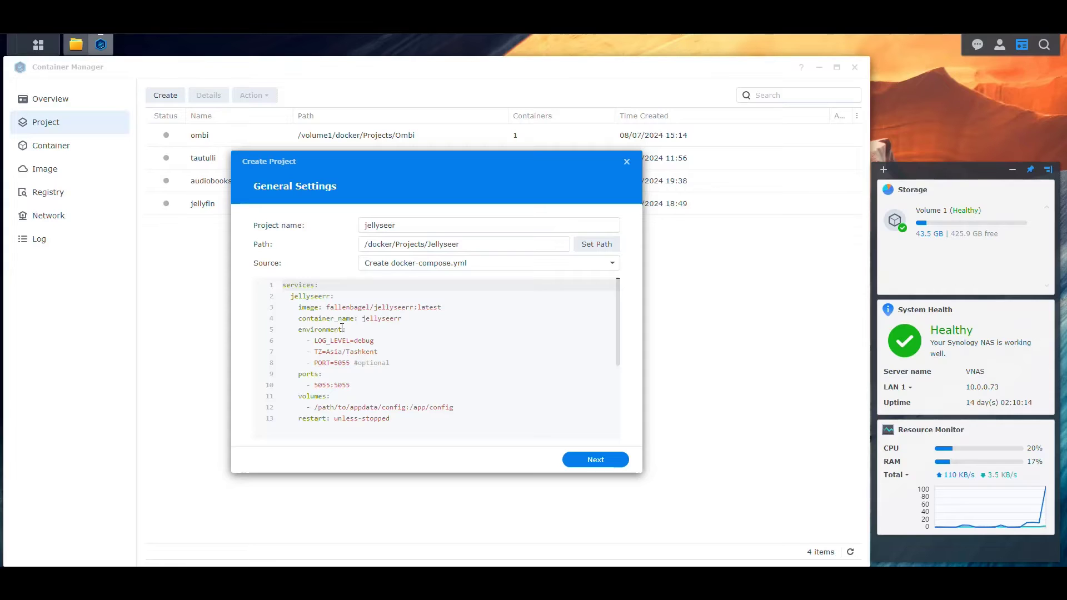
left_click_drag(327, 308, 414, 307)
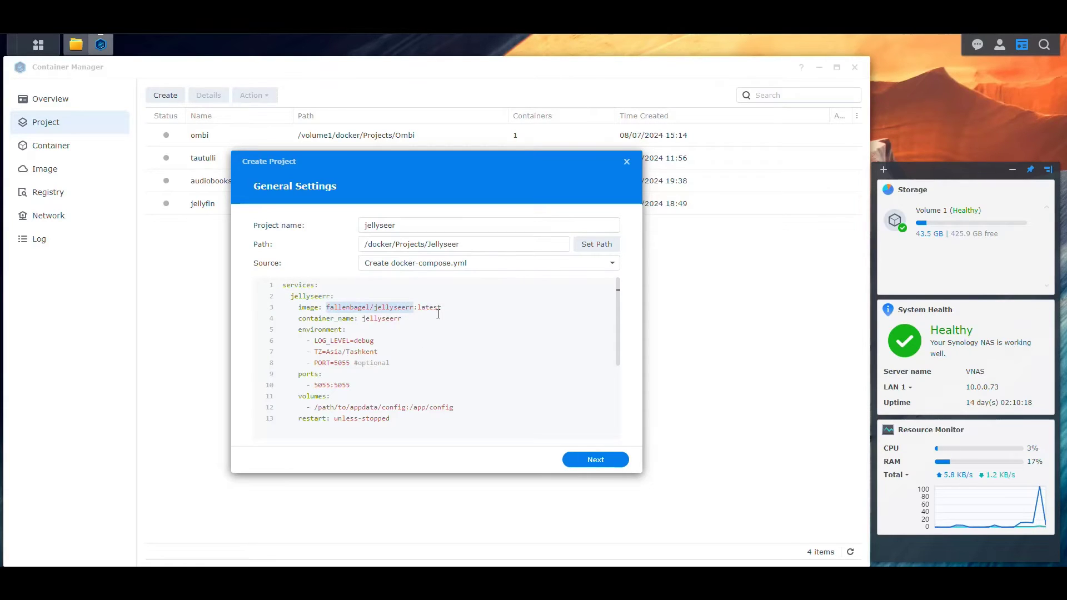
left_click_drag(441, 307, 413, 307)
Capitalise container_name to Jellyseerr and select the LOG_LEVEL=debug setting.
left_click(404, 317)
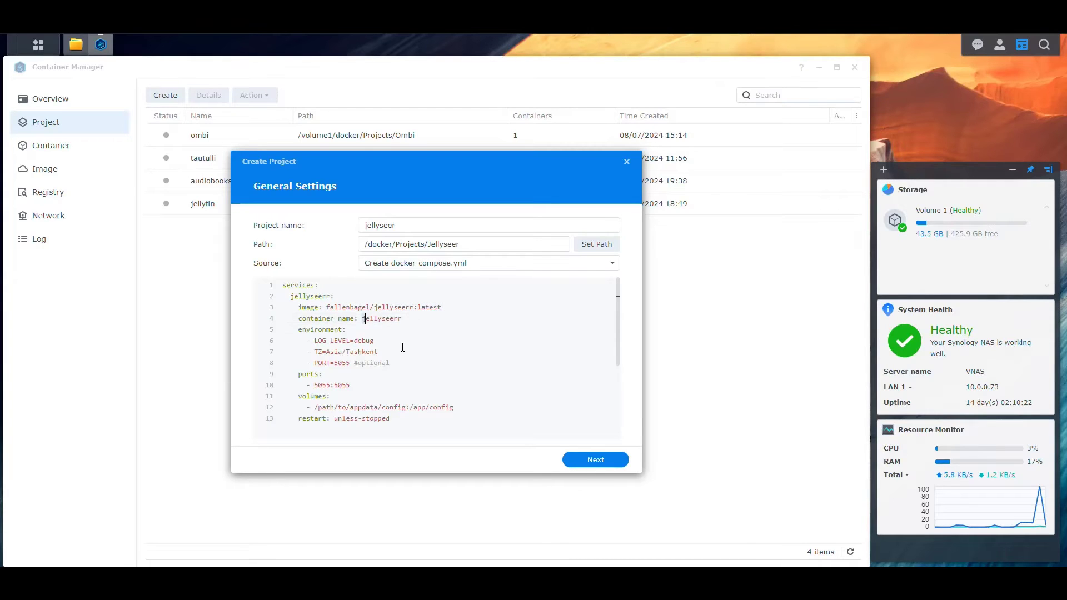
key("Right")
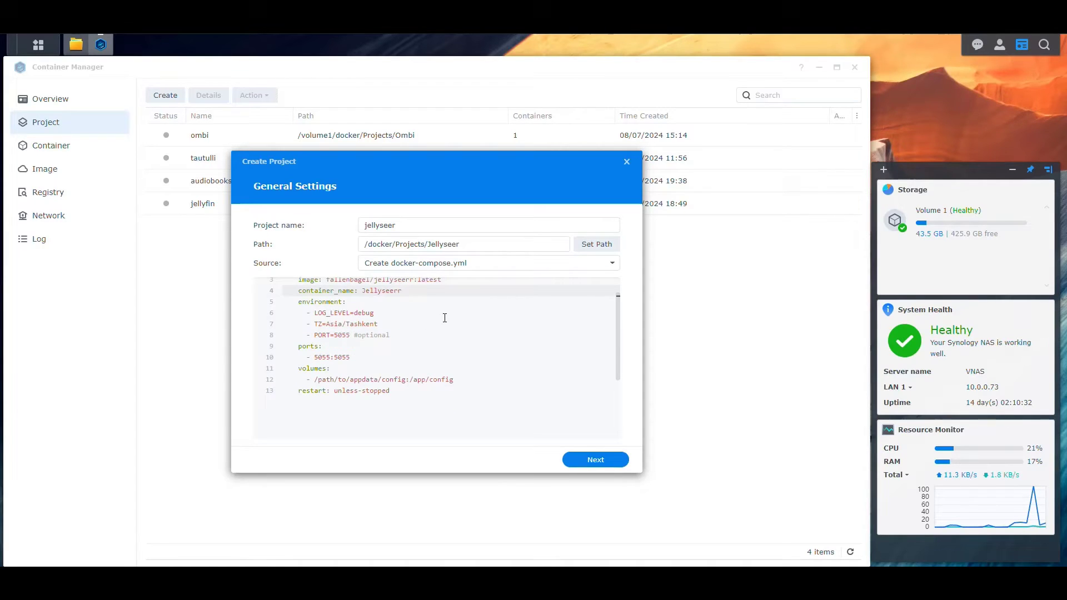
scroll(344, 331, "up", 1)
left_click_drag(374, 340, 314, 340)
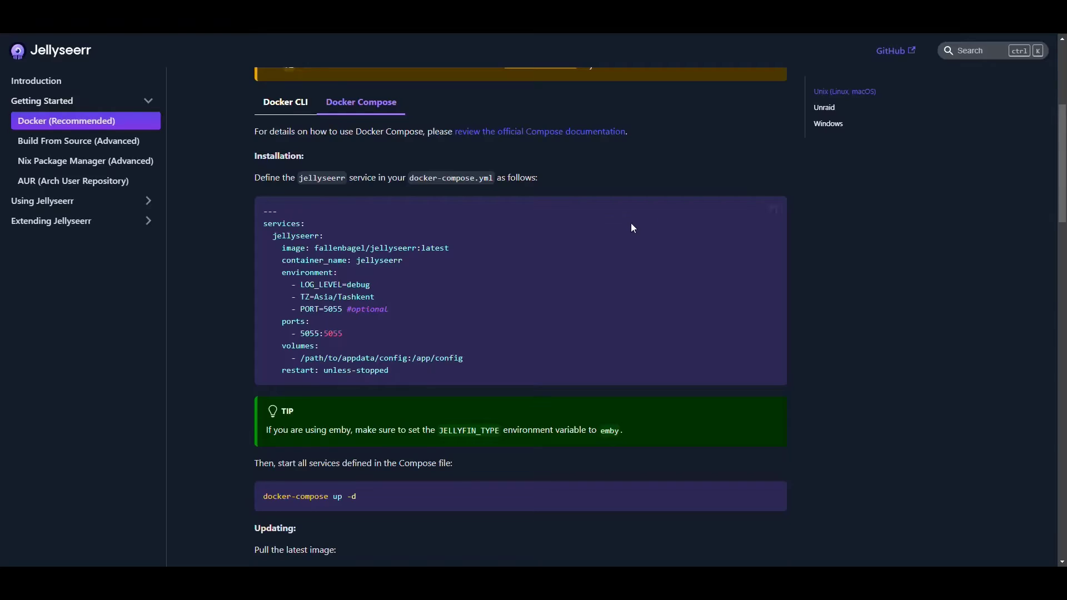
scroll(516, 277, "down", 7)
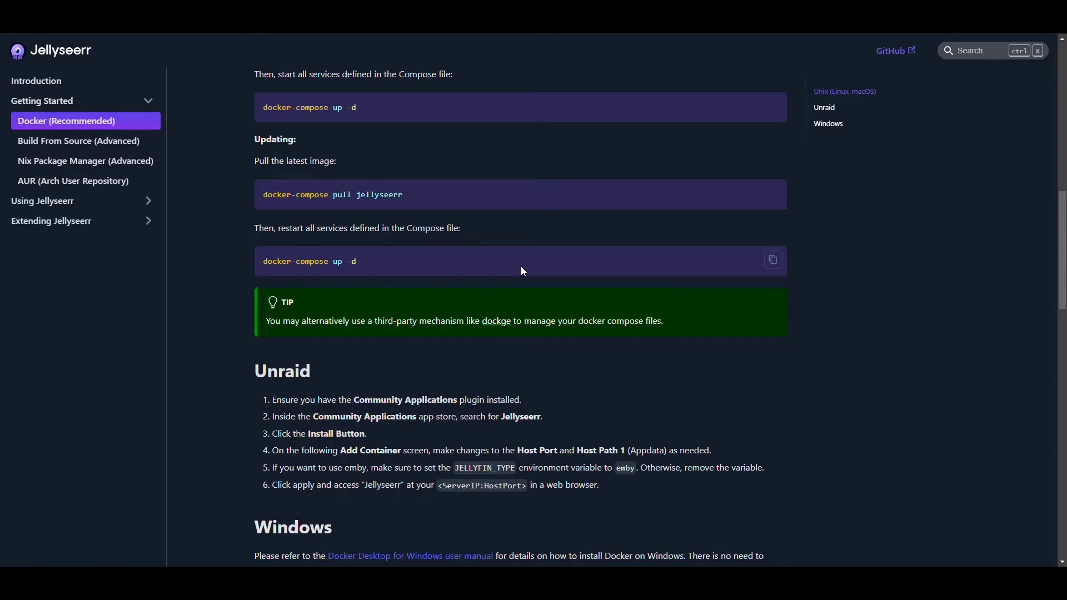
scroll(525, 269, "down", 7)
scroll(527, 275, "down", 12)
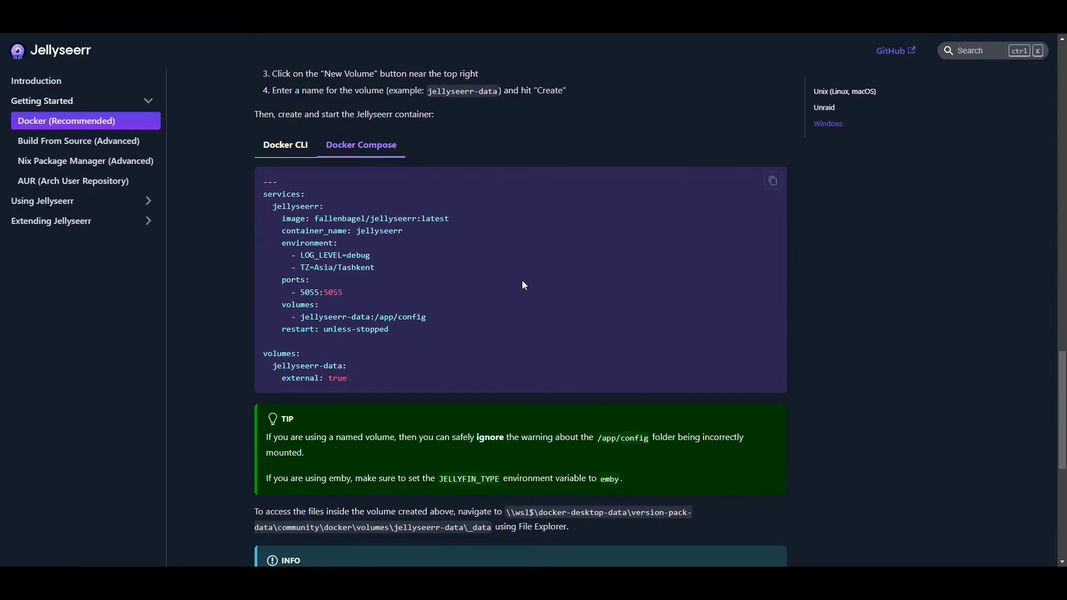
scroll(520, 283, "up", 15)
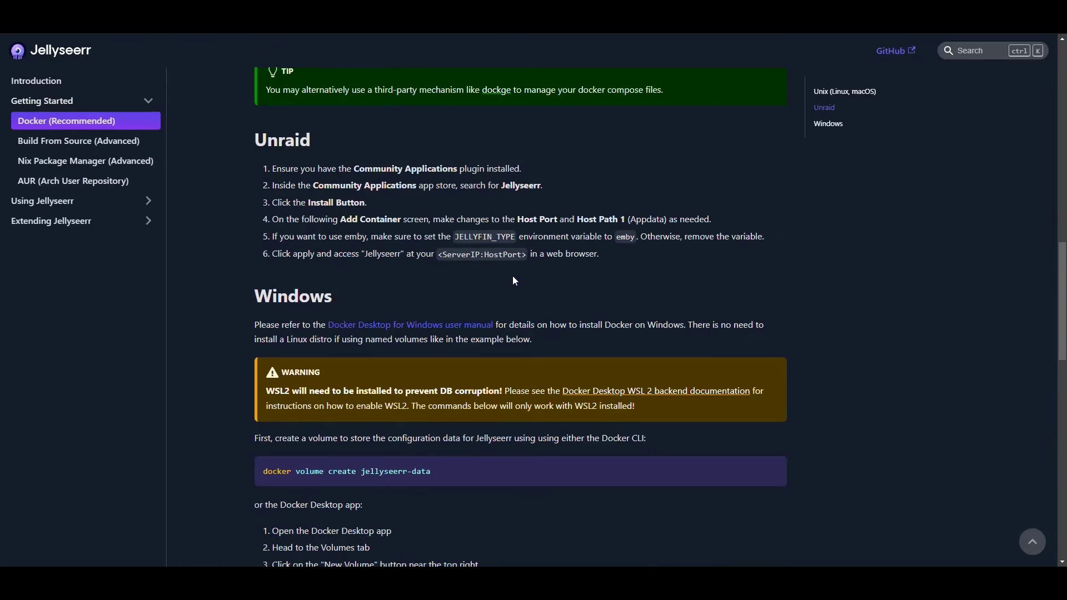
scroll(516, 284, "down", 14)
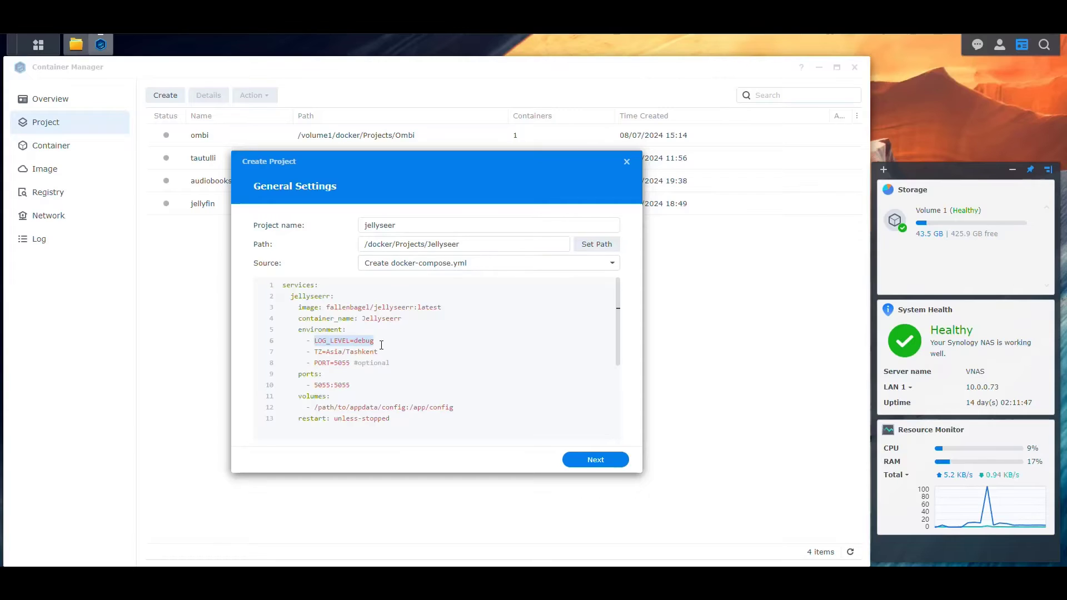
Comment out LOG_LEVEL=debug and change TZ from Asia/Tashkent to America/New_York.
left_click(380, 338)
key("ctrl+slash")
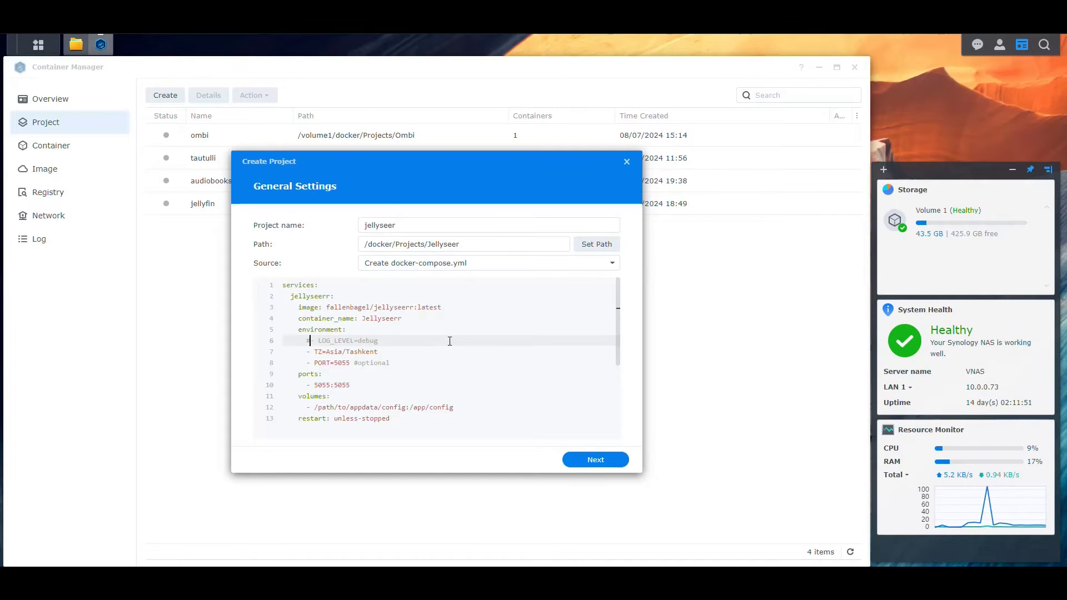
left_click(327, 352)
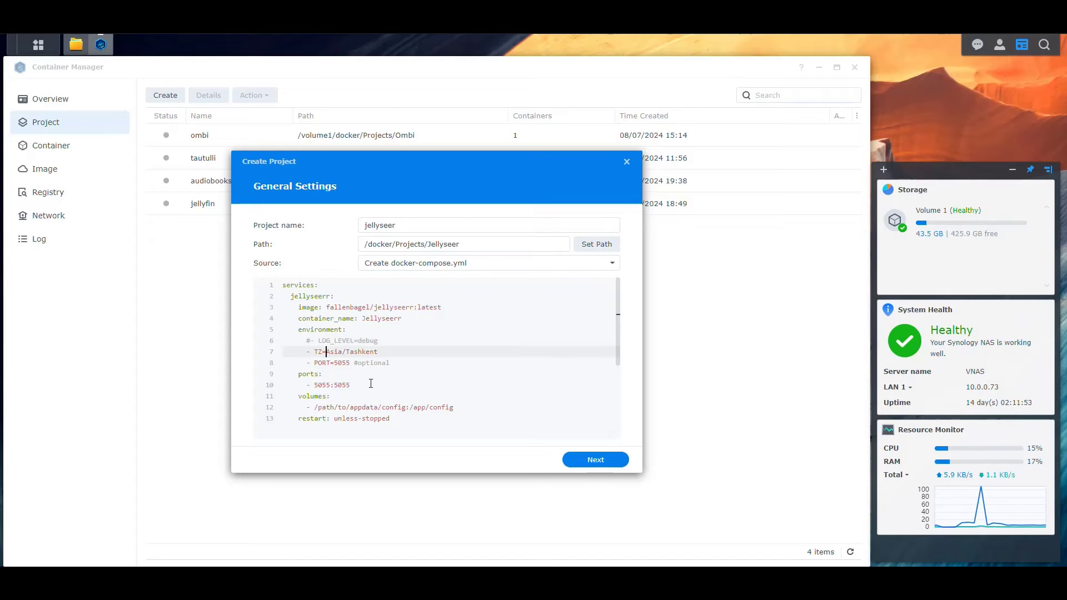
key("shift+End")
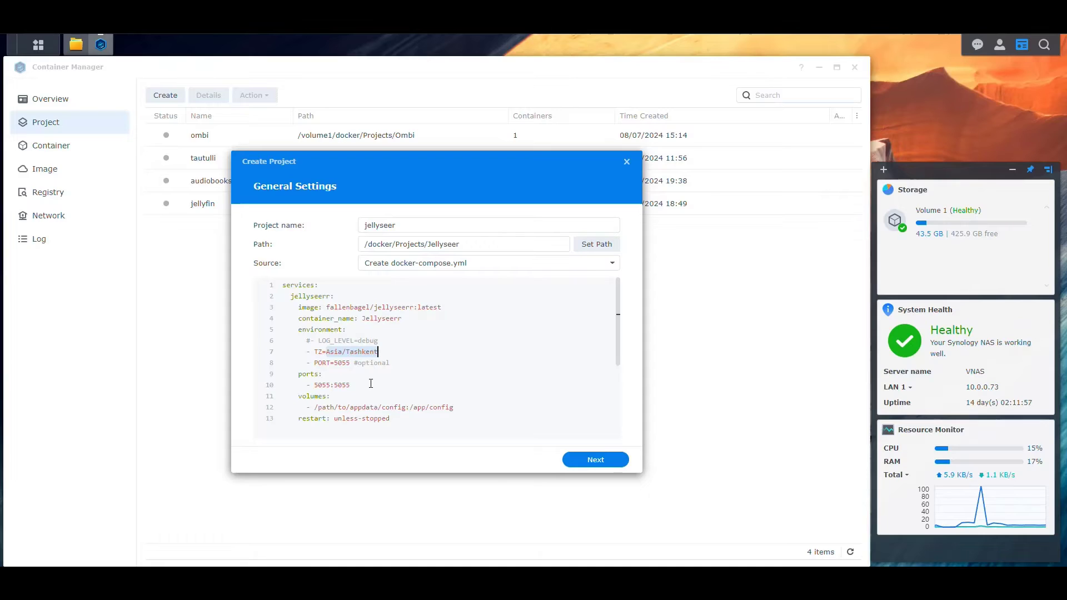
type("America/Ne")
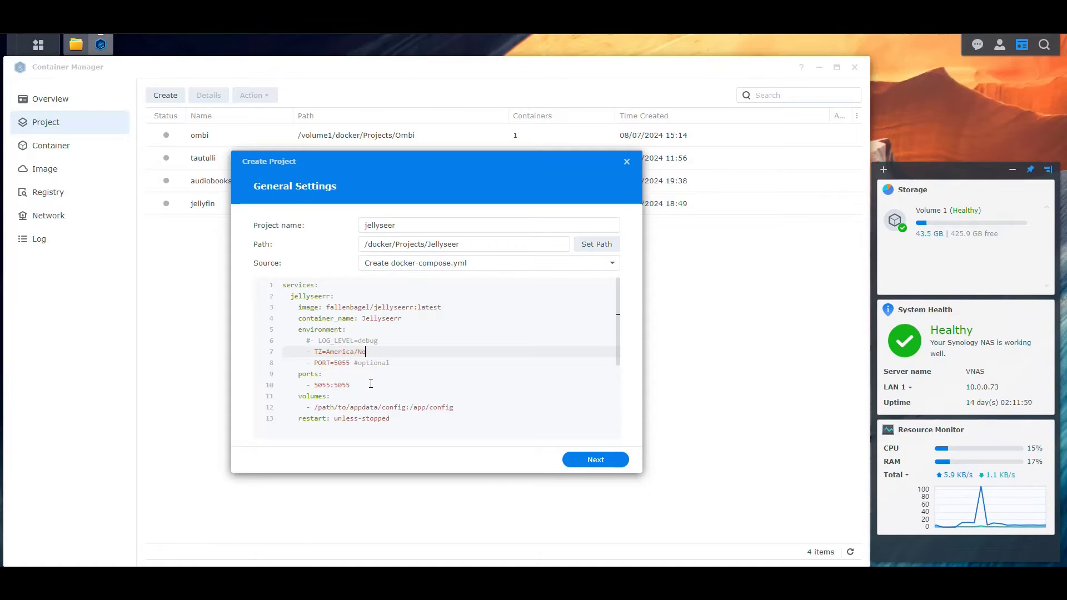
type("w_York")
Remove the optional PORT line from the compose file.
key("Down")
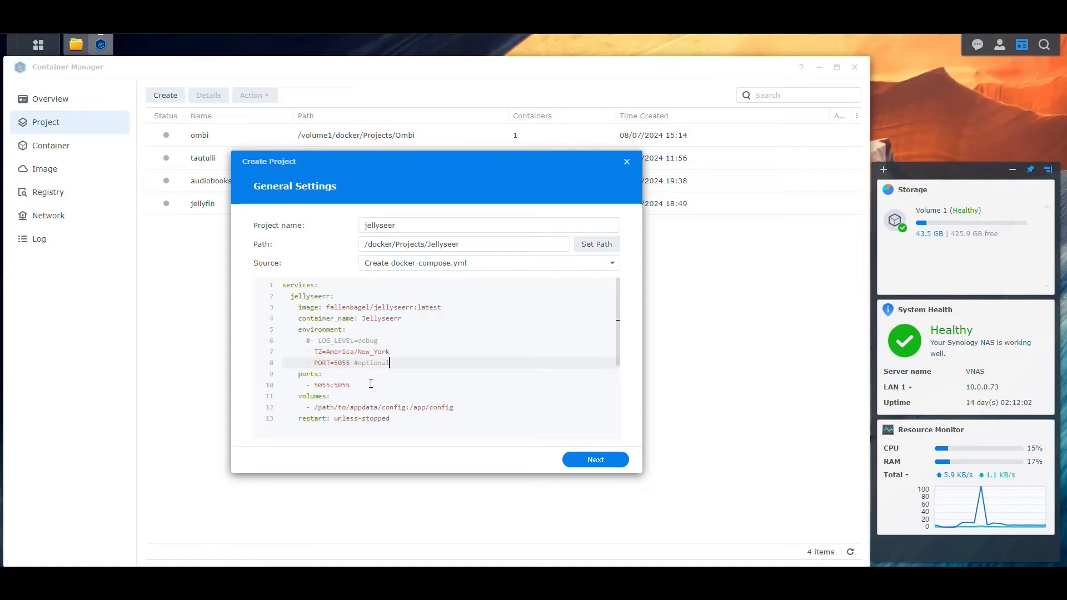
key("Up")
key("End")
key("shift+Down")
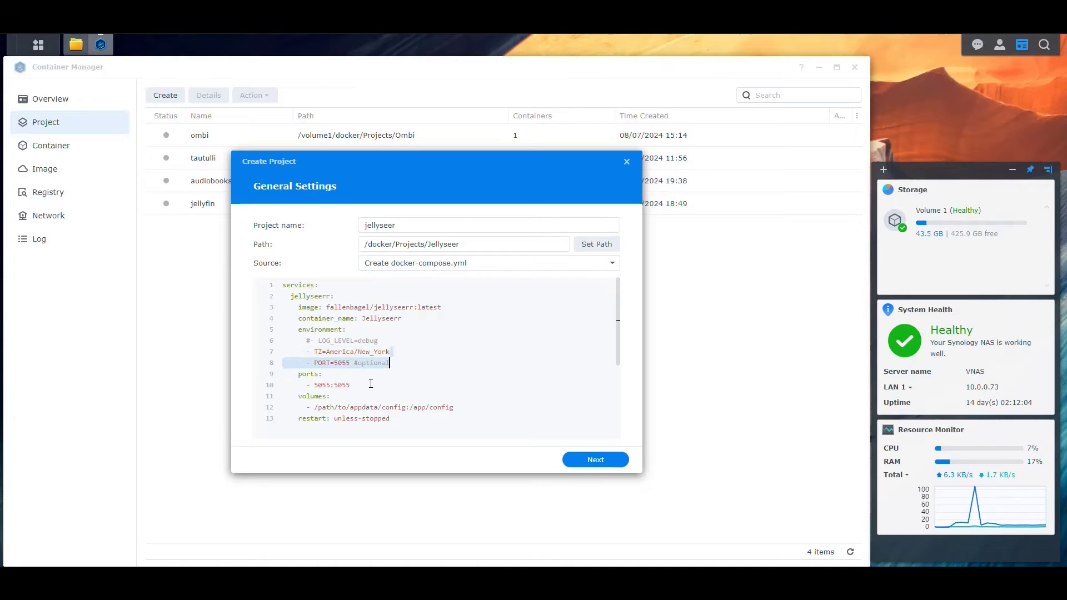
key("BackSpace")
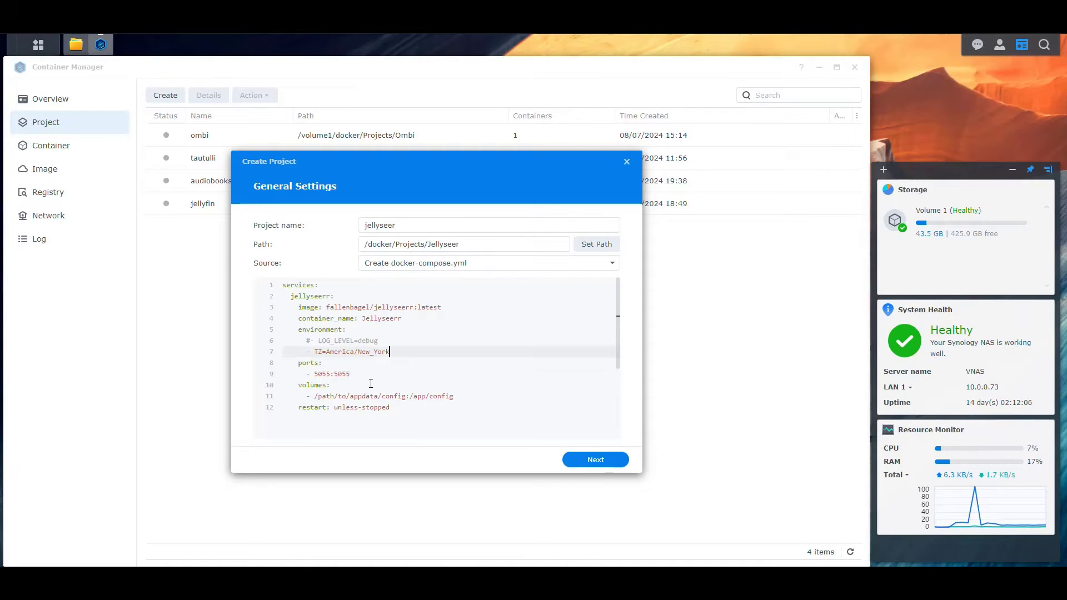
key("Down")
key("Down")
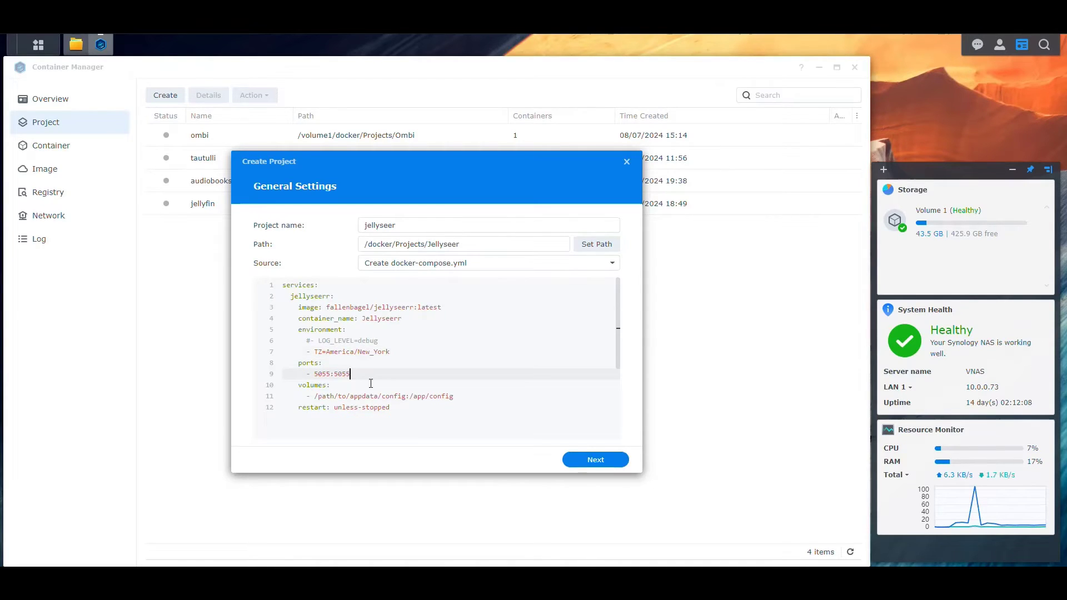
key("ctrl+z")
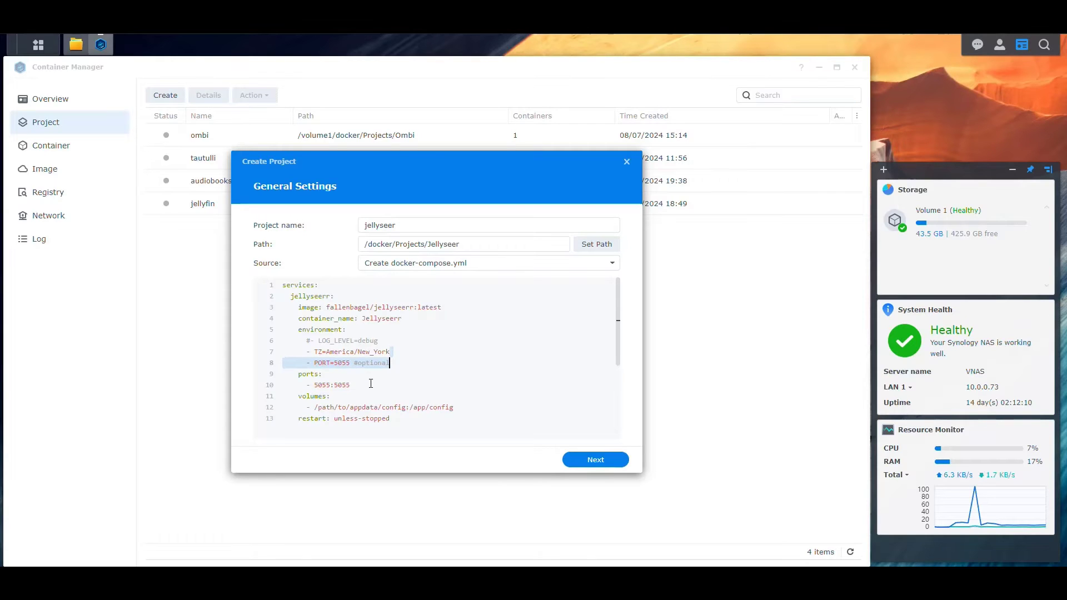
key("BackSpace")
Add a '# Outside / Container' comment and change the outside port to 8072.
key("Down")
key("Down")
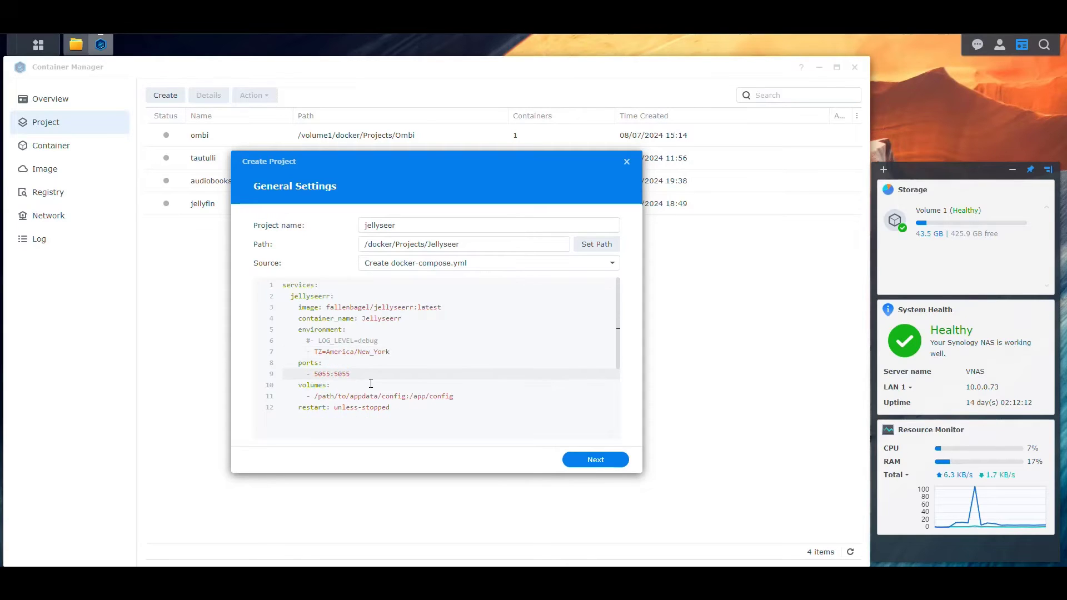
key("Home")
key("Return")
key("Up")
type("# Out")
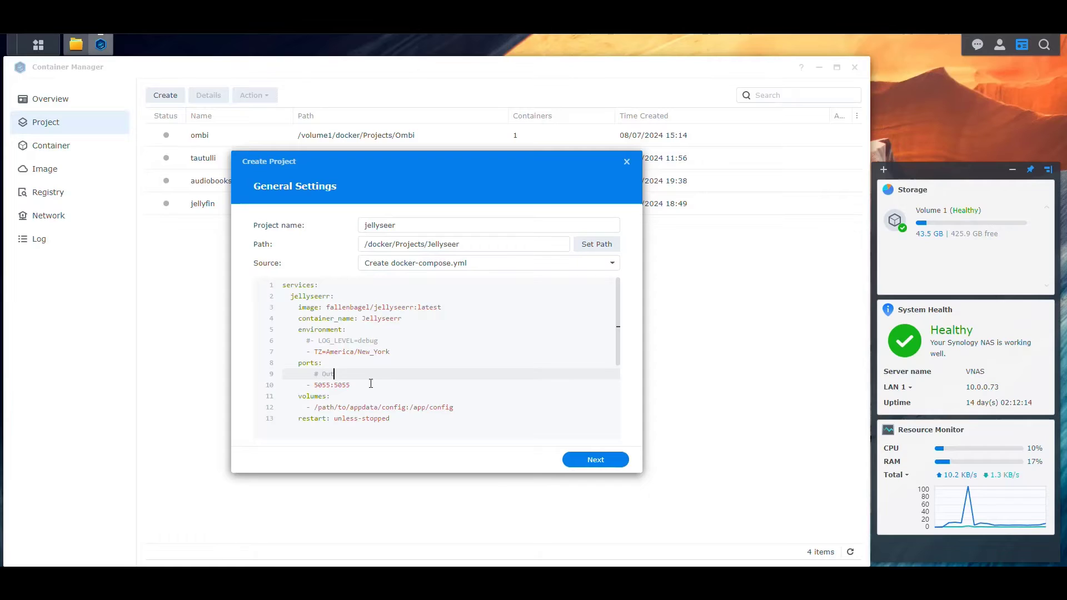
type("side / Container")
key("Down")
key("Left")
key("shift+Left")
key("shift+Left")
key("shift+Left")
key("shift+Left")
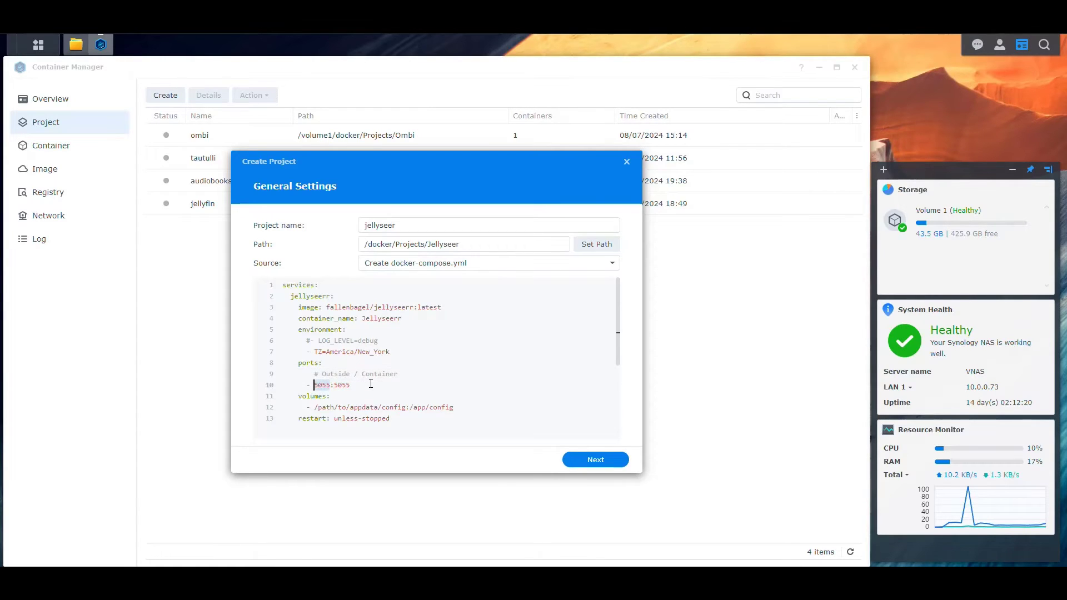
type("8072")
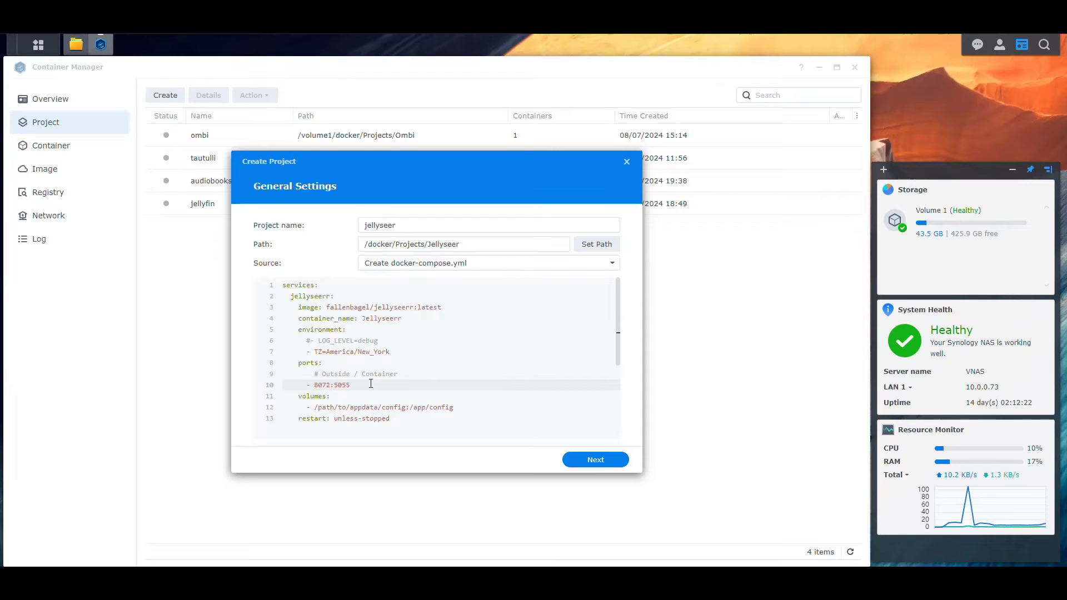
Look up the Jellyseer config folder's full location in File Station Properties.
scroll(433, 367, "down", 2)
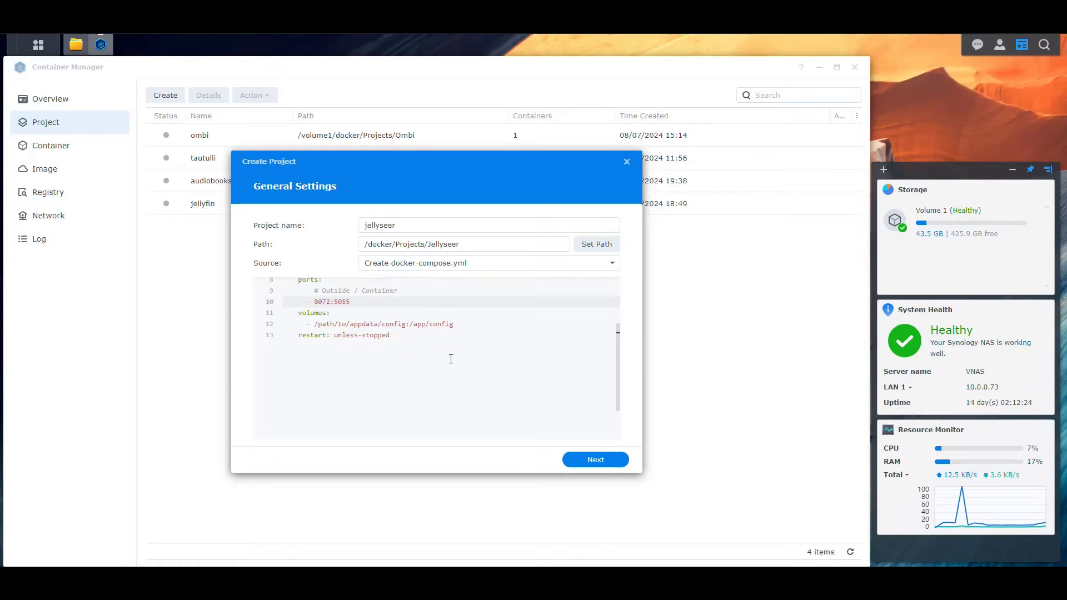
scroll(447, 375, "up", 1)
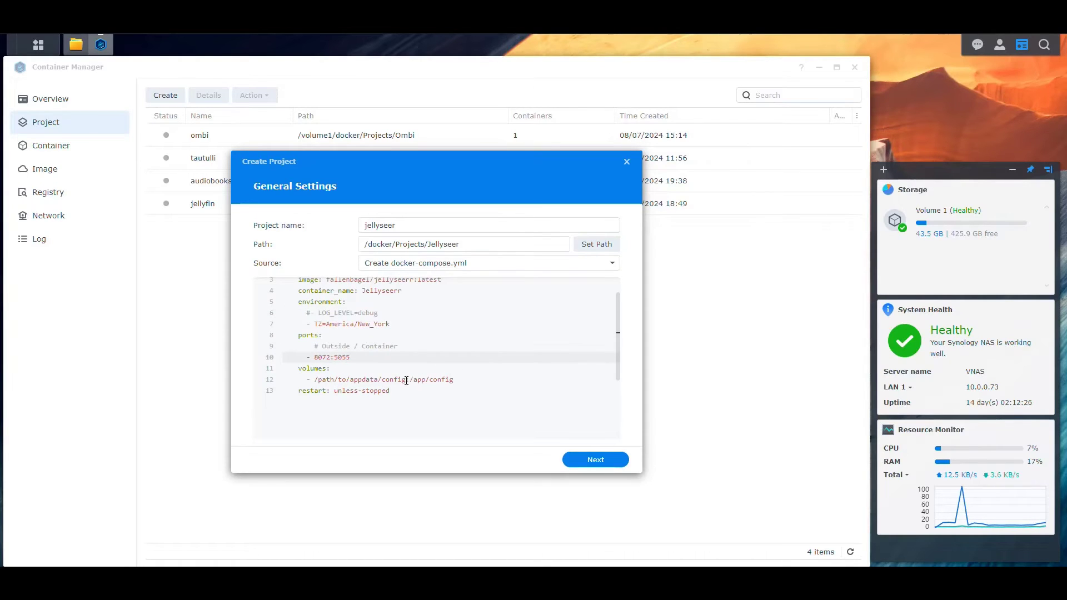
left_click_drag(406, 380, 311, 381)
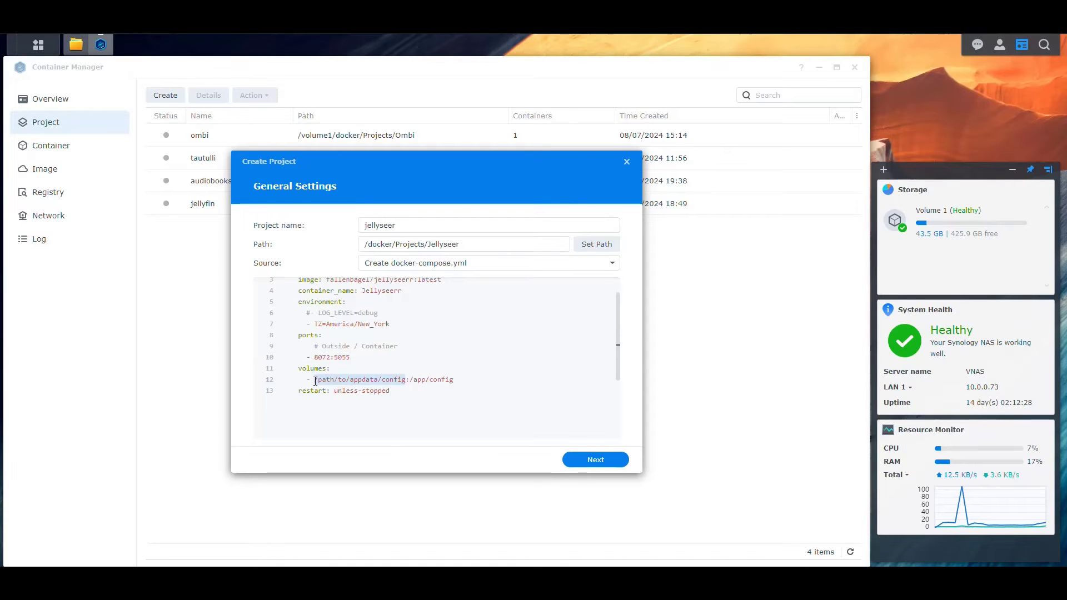
left_click(76, 44)
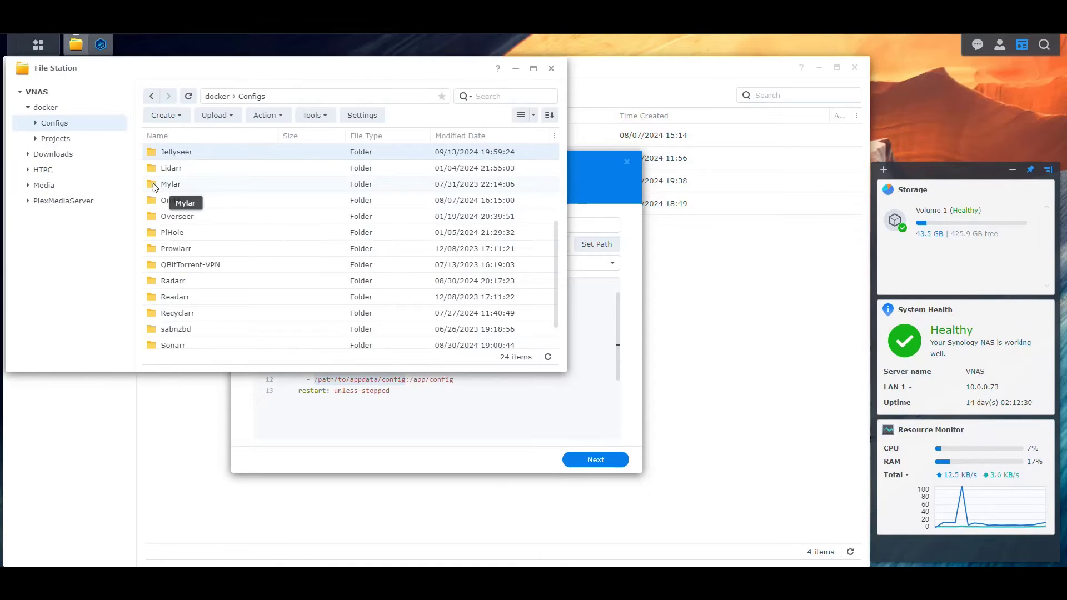
right_click(190, 157)
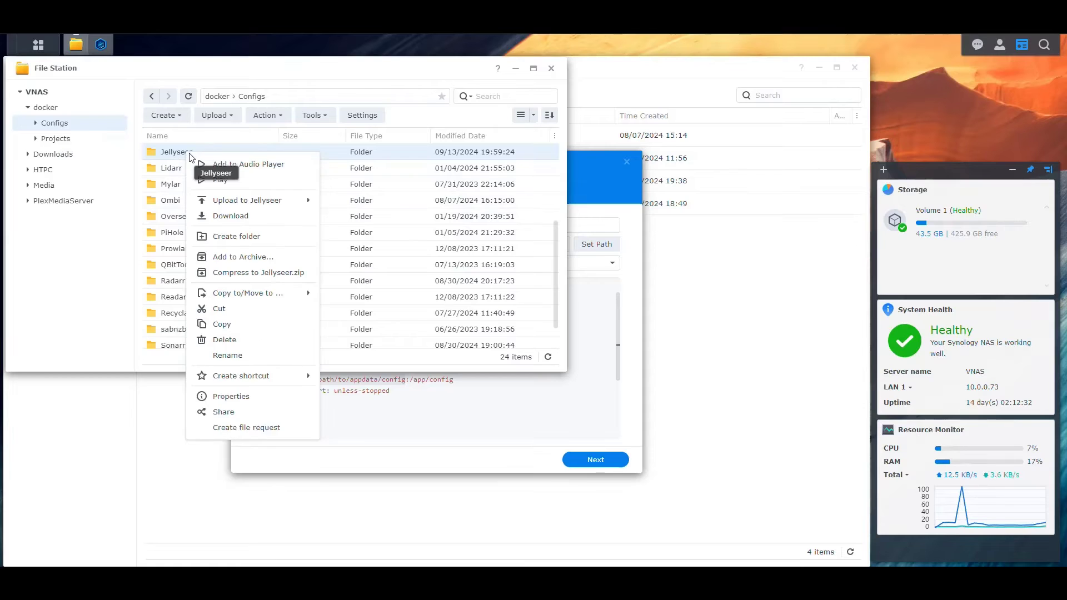
left_click(231, 395)
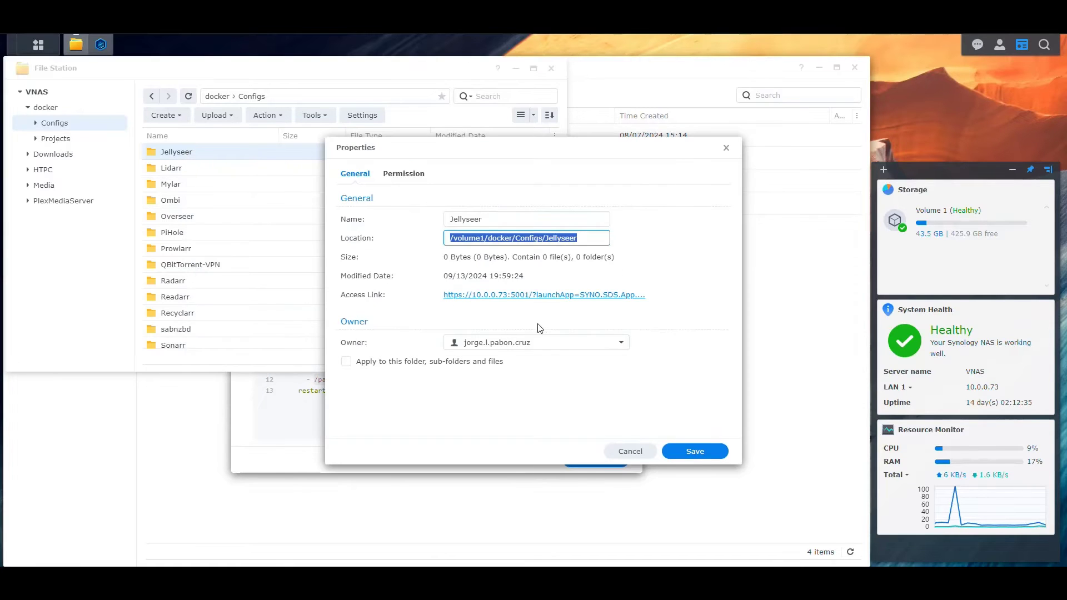
left_click(639, 452)
left_click(429, 416)
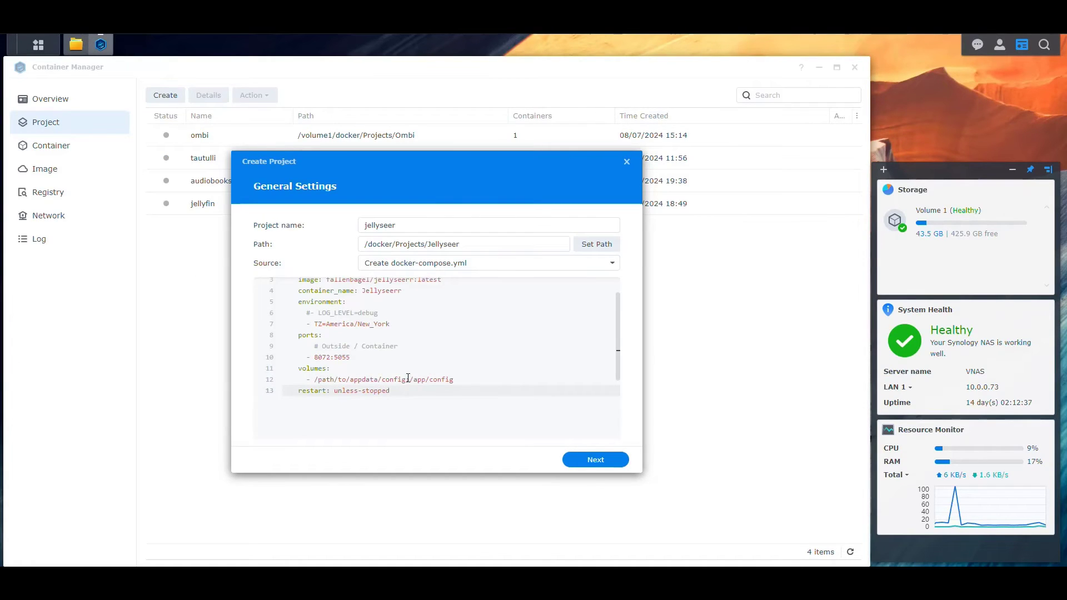
Replace /path/to/appdata/config with /volume1/docker/Configs/Jellyseer on line 12.
left_click_drag(408, 378, 314, 379)
type("/volume1/docker/Configs/Jellyseer")
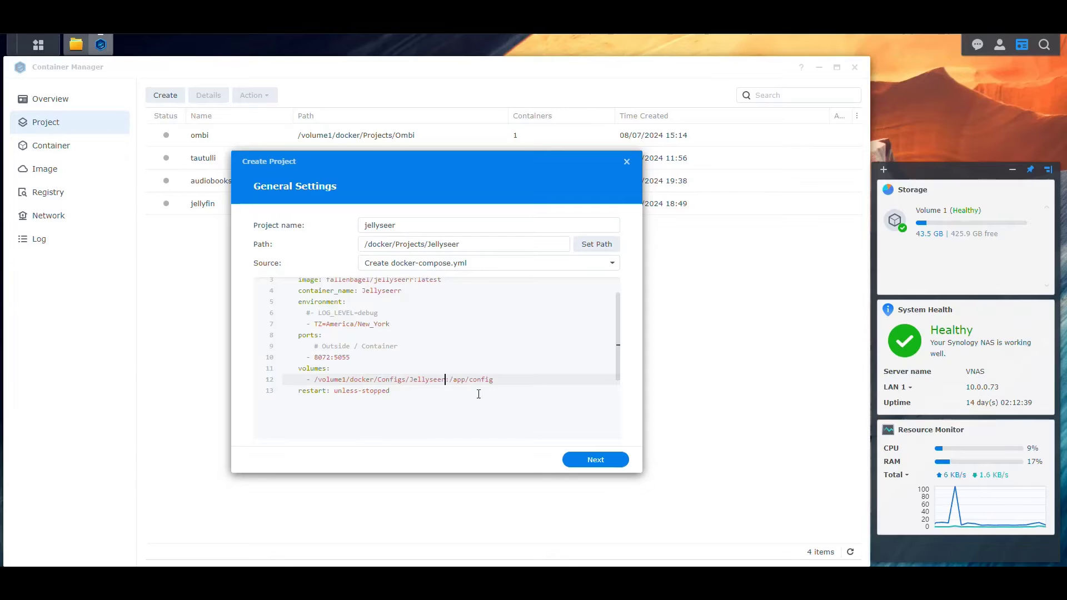
left_click_drag(498, 382, 450, 380)
key("End")
left_click_drag(445, 379, 315, 380)
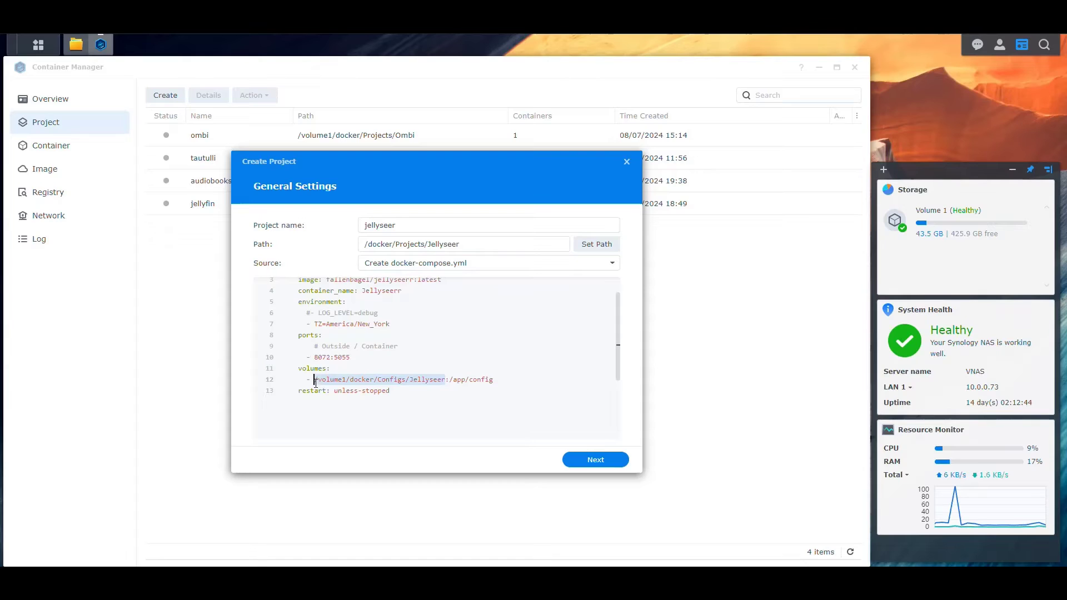
left_click(422, 401)
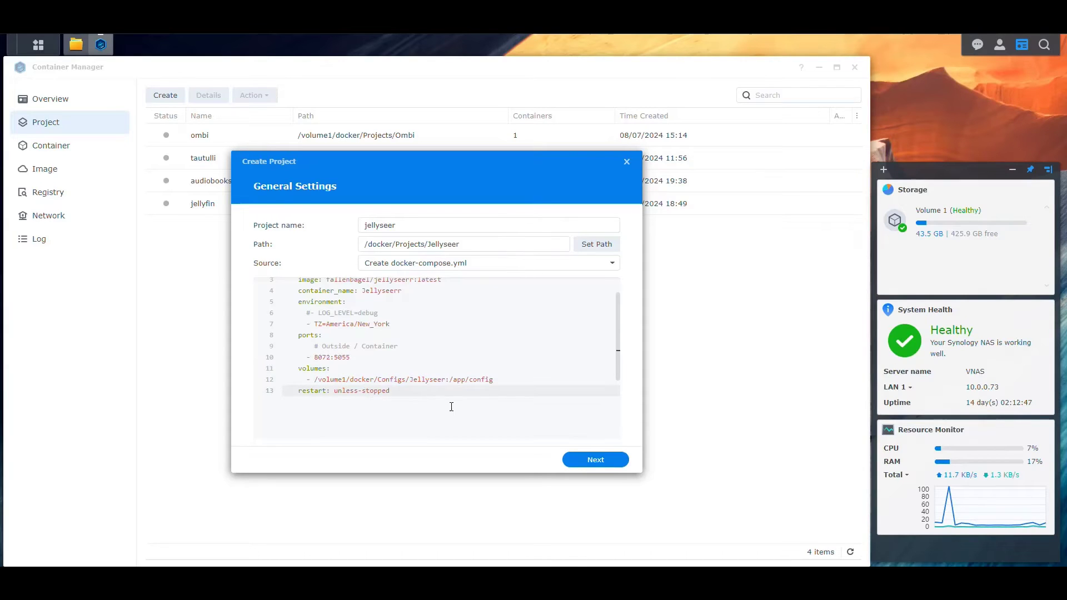
Advance the wizard past the compose step to the web portal settings.
scroll(475, 370, "up", 1)
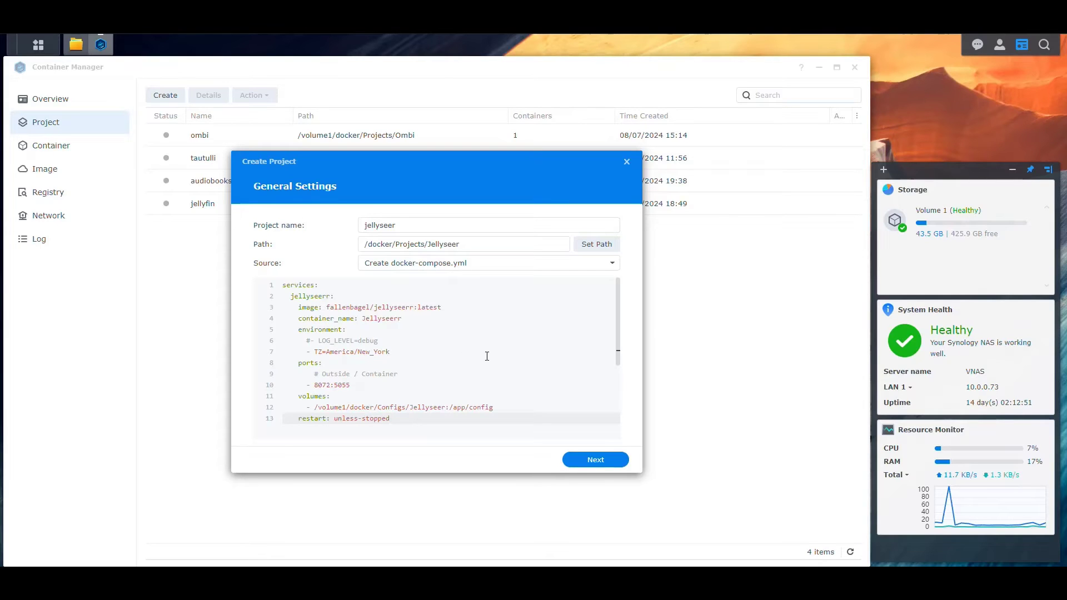
scroll(492, 358, "down", 3)
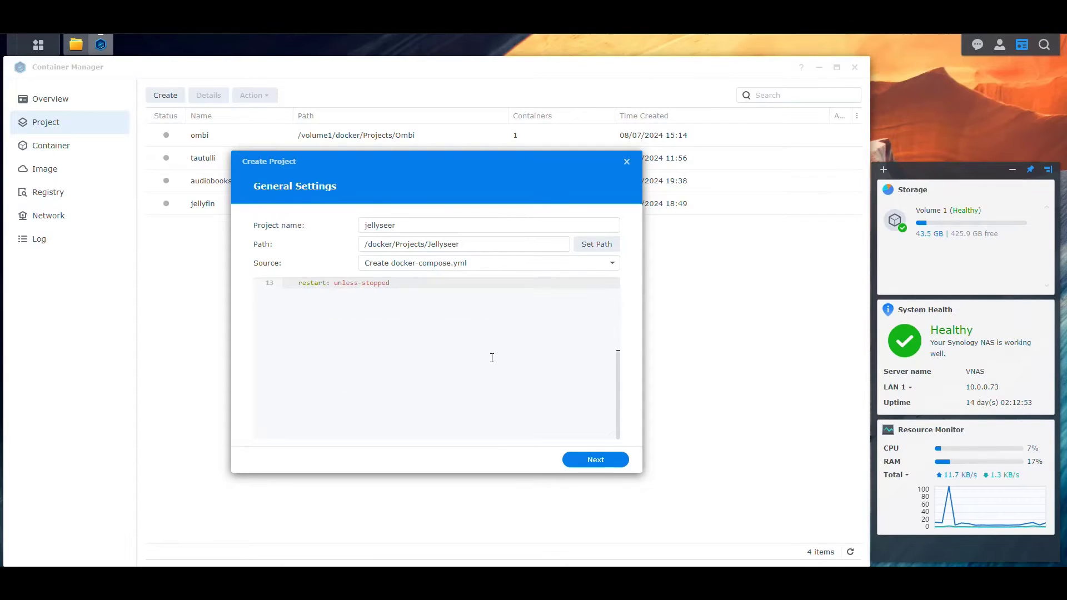
scroll(492, 358, "up", 3)
left_click(599, 460)
Move on to the Summary and create the jellyseer project, building its container.
left_click(603, 462)
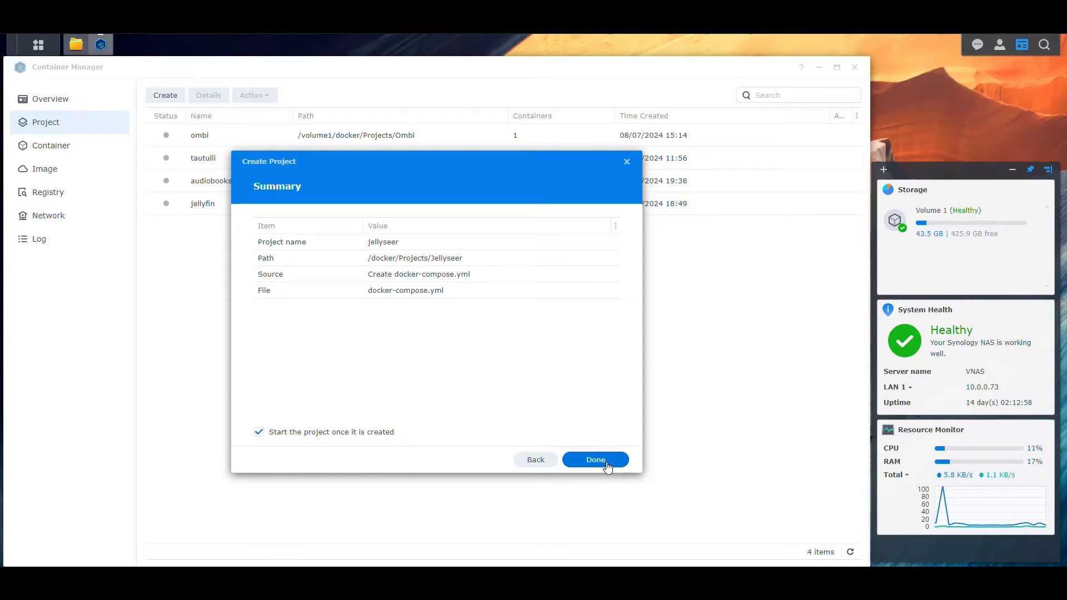
left_click(607, 465)
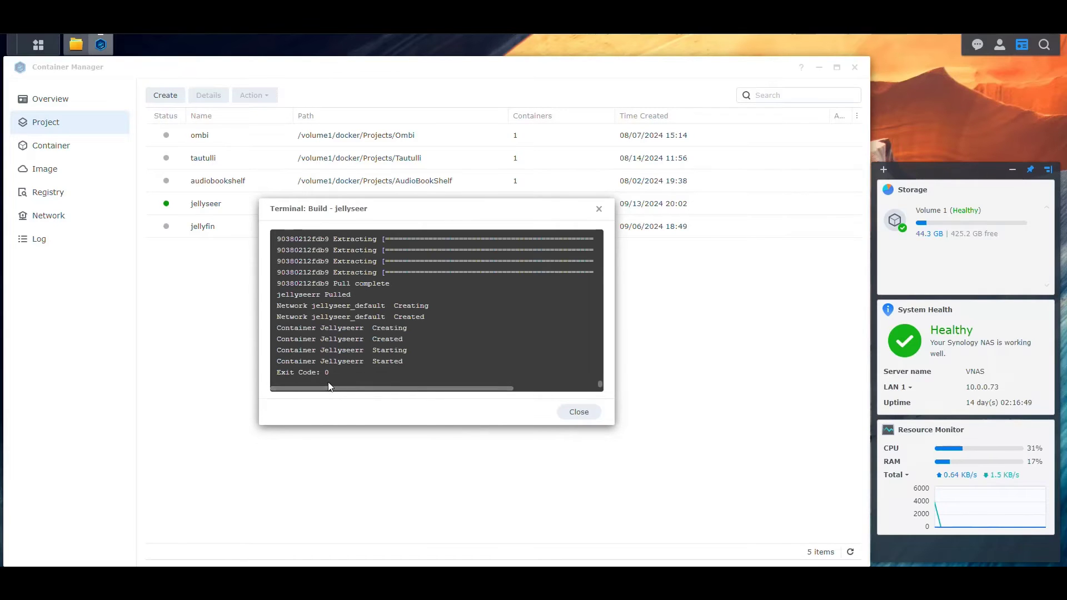
Close the build log and clear all desktop notifications.
left_click(579, 413)
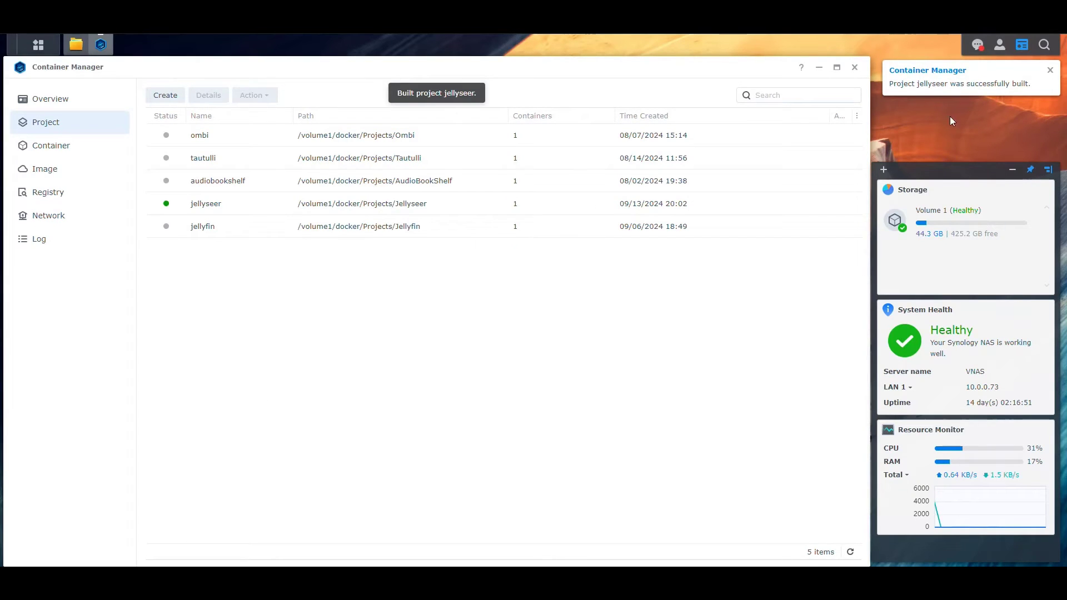
left_click(977, 45)
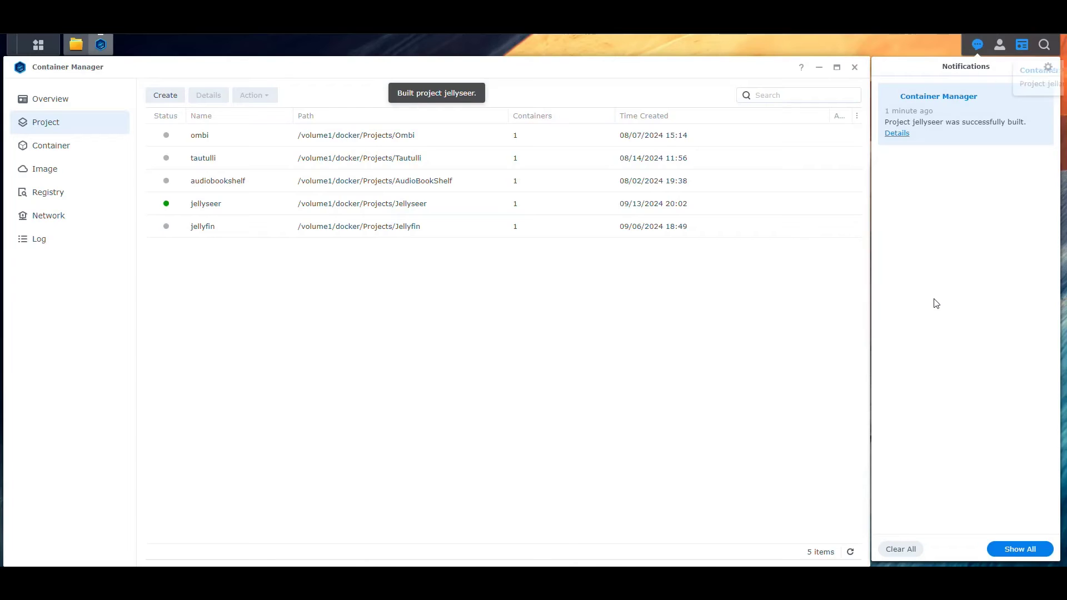
left_click(901, 550)
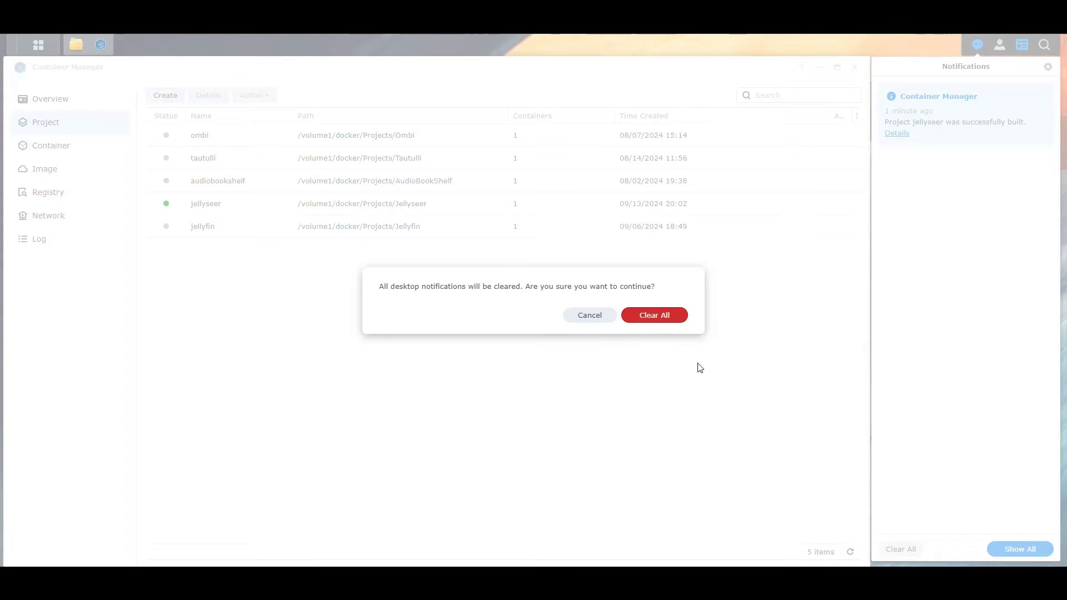
left_click(667, 315)
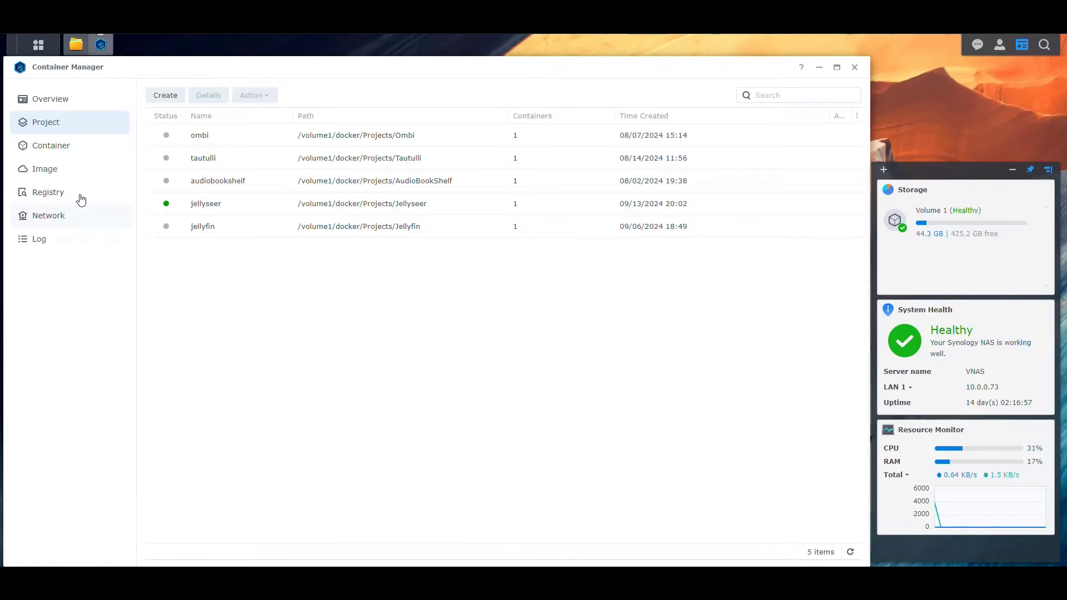
Open the Jellyseerr container's Log tab in Container Manager.
left_click(74, 147)
double_click(211, 137)
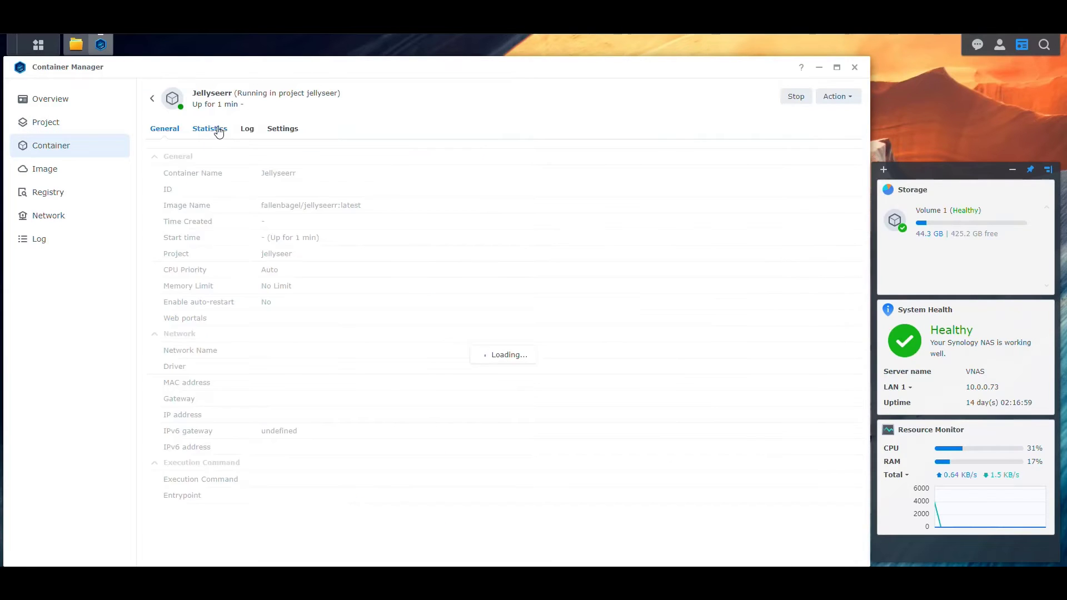
left_click(246, 130)
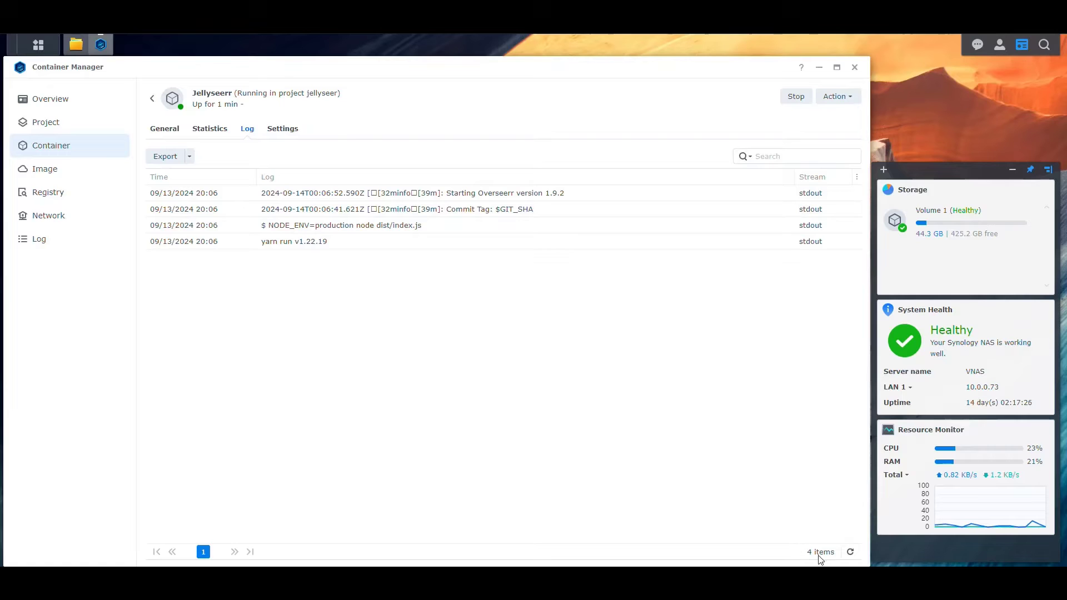
Refresh the log until 'Server ready on port 5055' appears, then reload the Jellyseerr page.
left_click(850, 552)
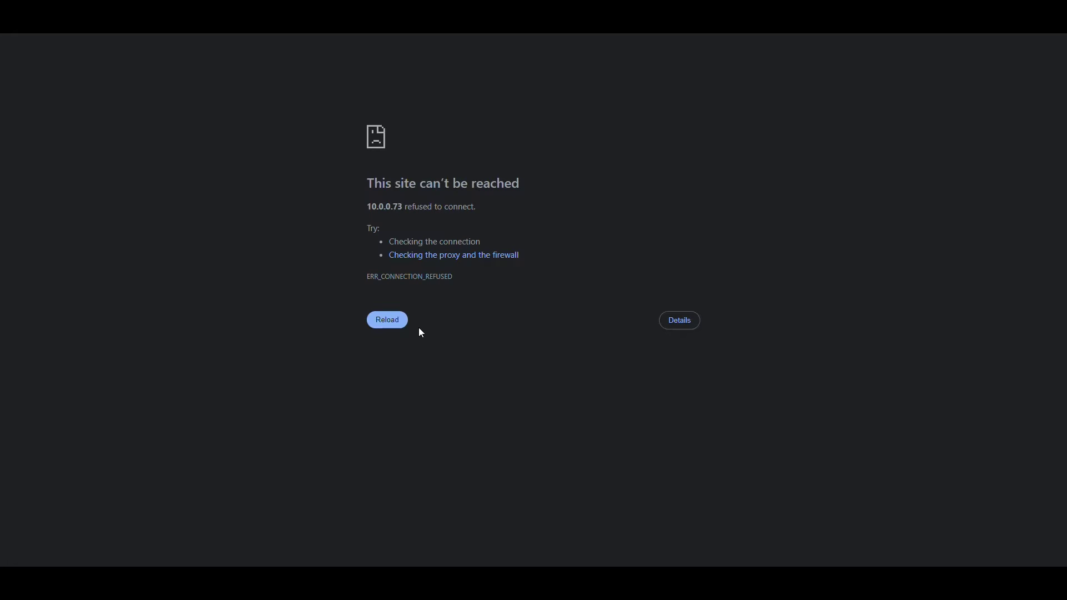
left_click(388, 327)
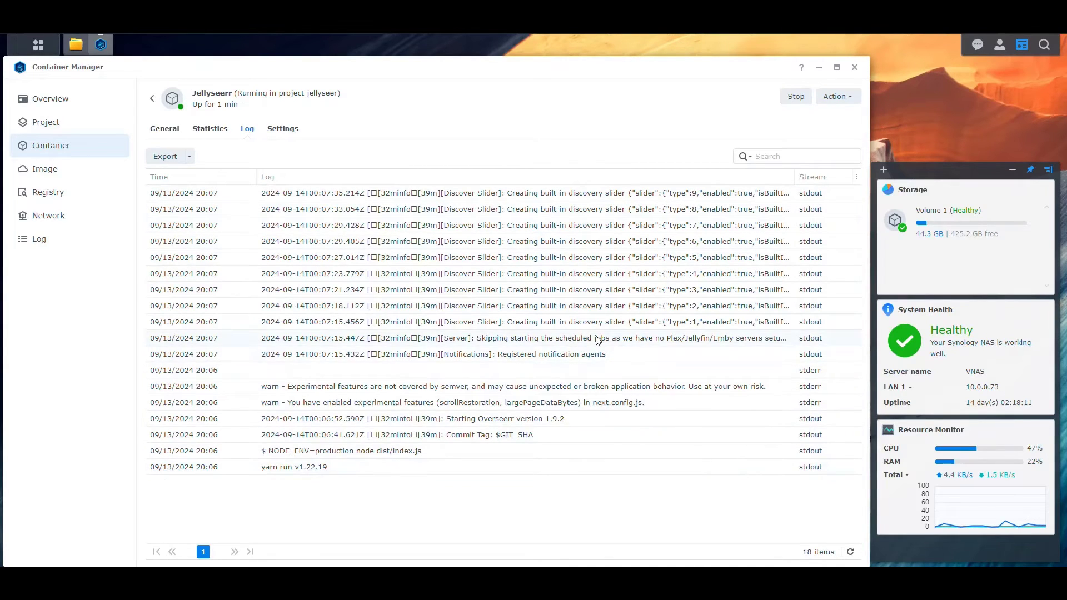
left_click(851, 553)
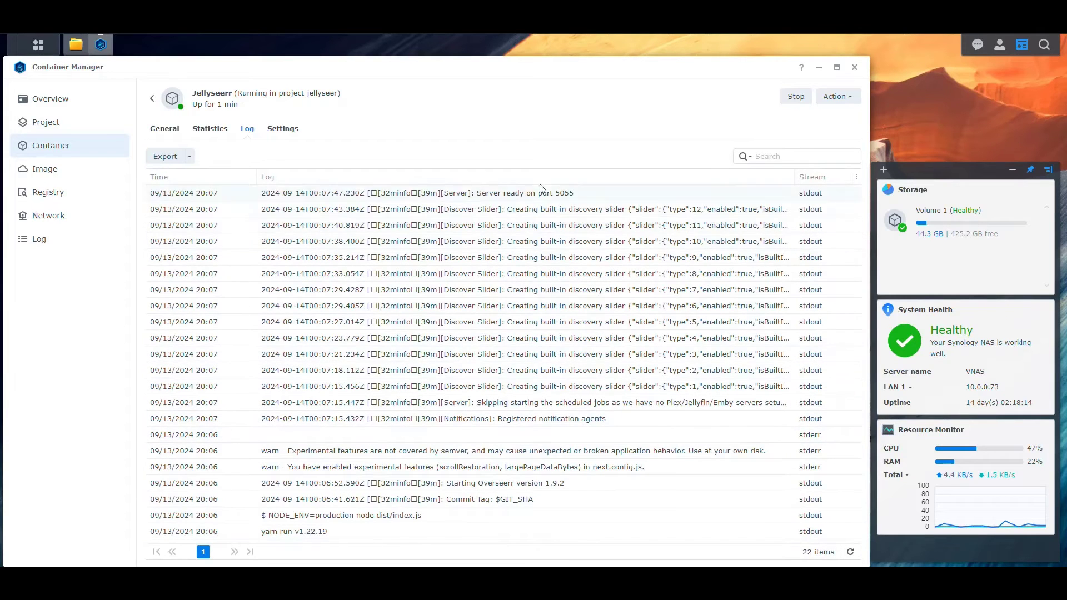
left_click(567, 198)
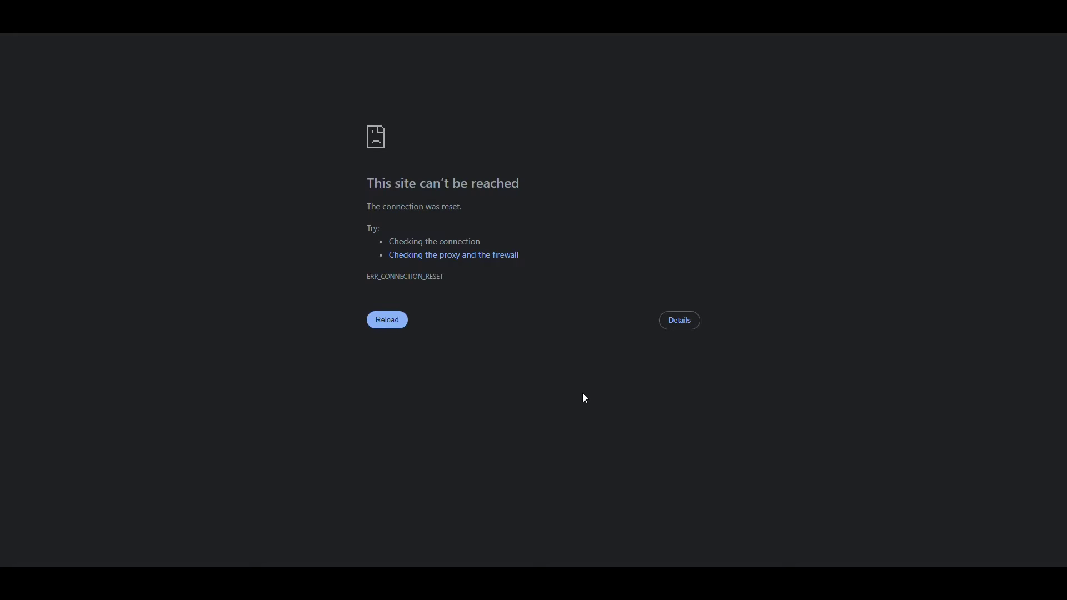
key("F5")
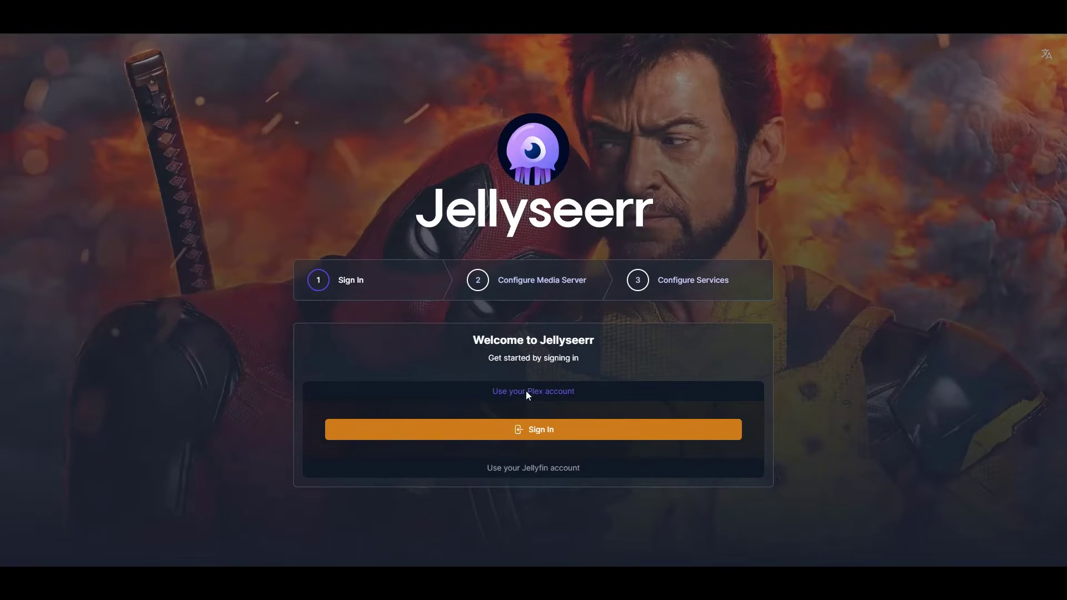
left_click(536, 477)
scroll(834, 403, "down", 2)
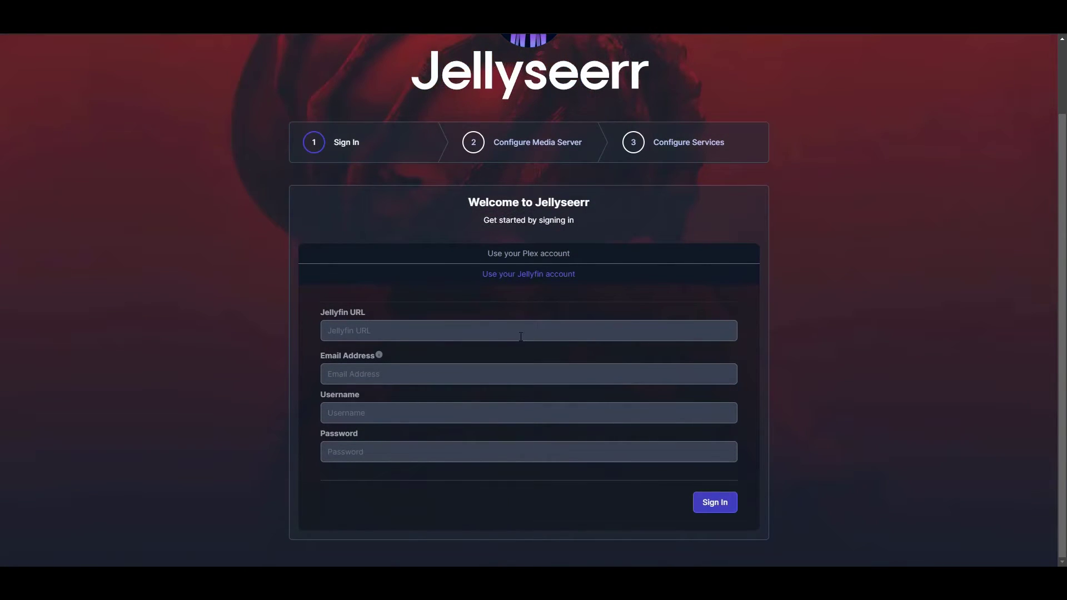
left_click(520, 336)
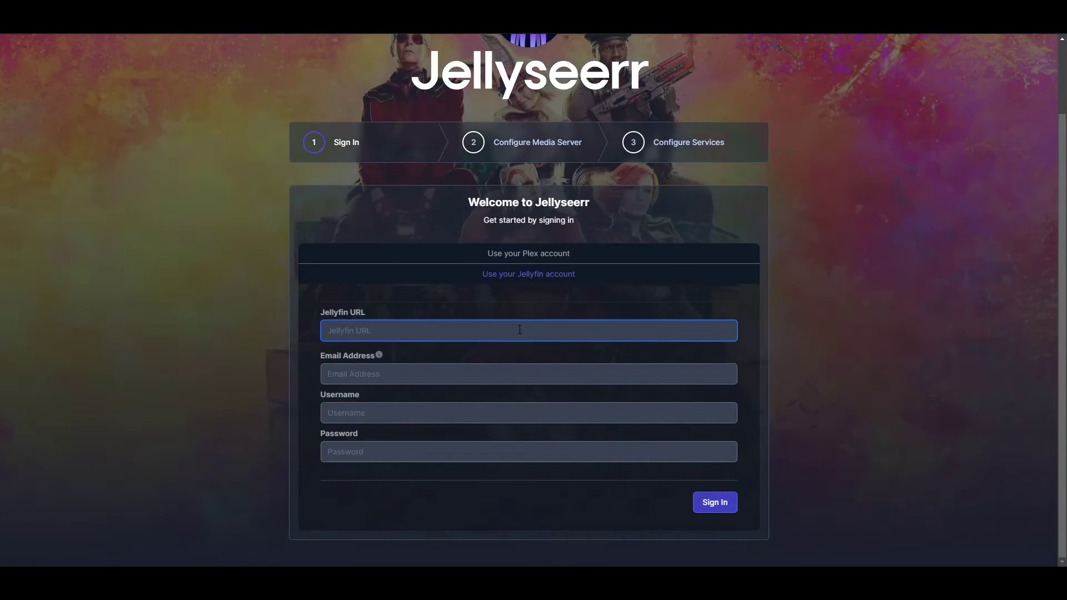
type("htt")
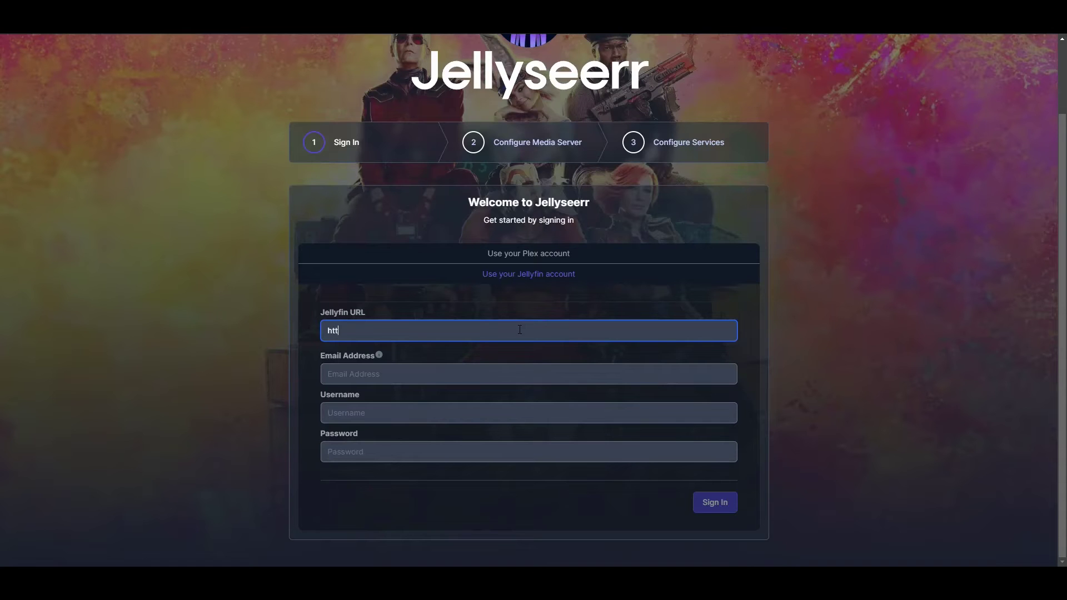
type("p://10.0.0.73:8073")
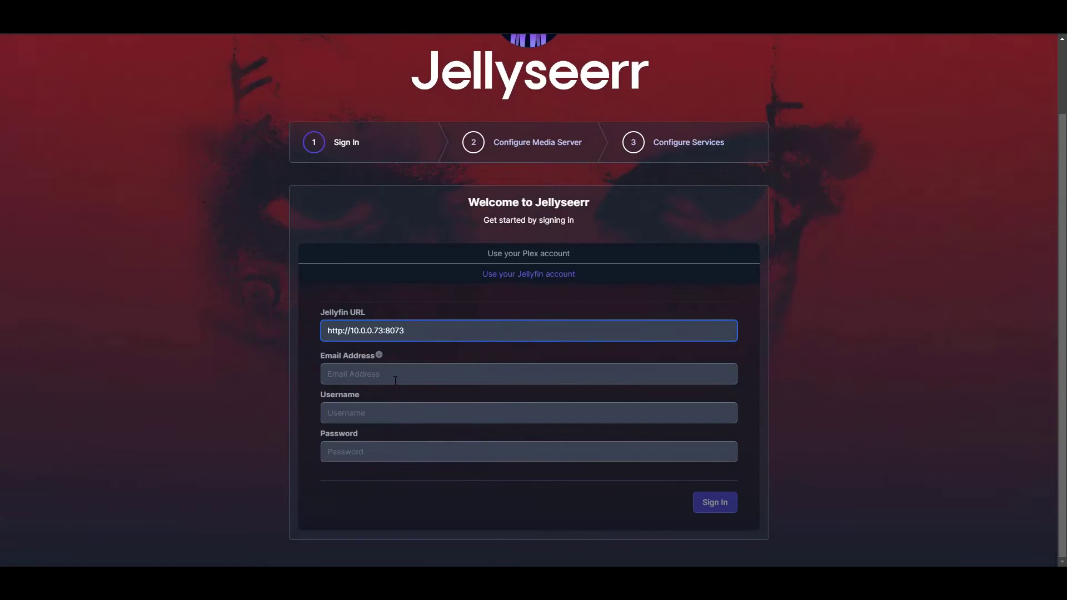
Enter the account e-mail, username jellyfin and the password, then sign in.
left_click(395, 381)
left_click(378, 354)
left_click(390, 377)
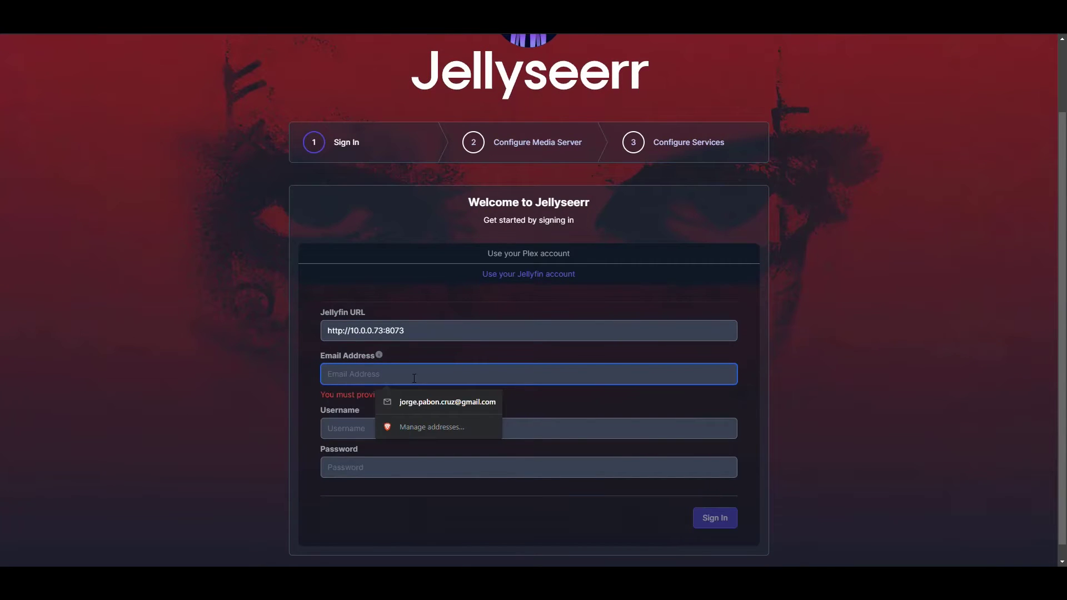
type("me@me.me")
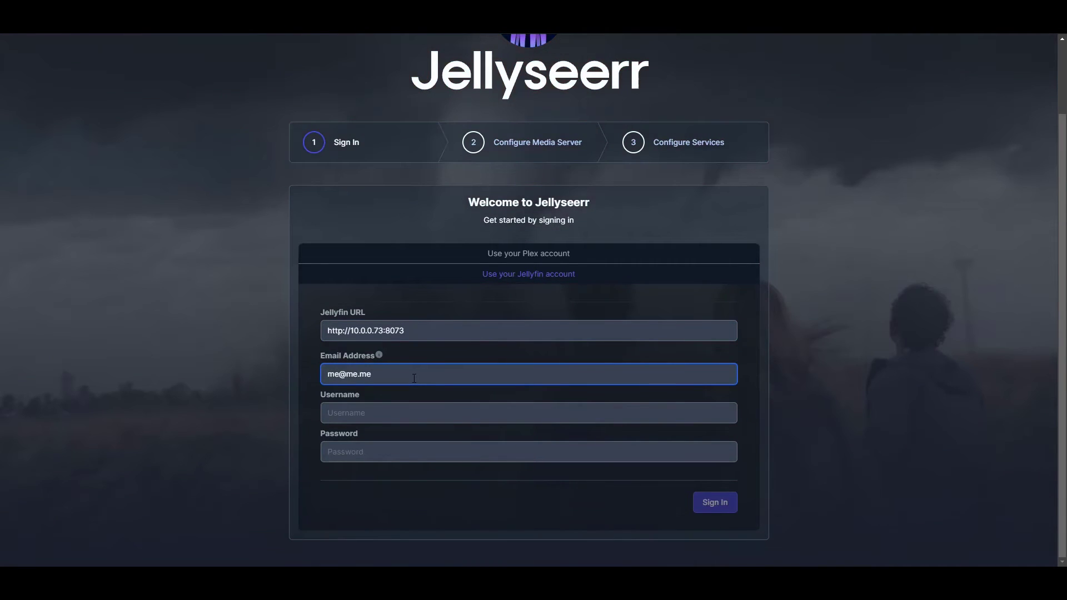
left_click(450, 412)
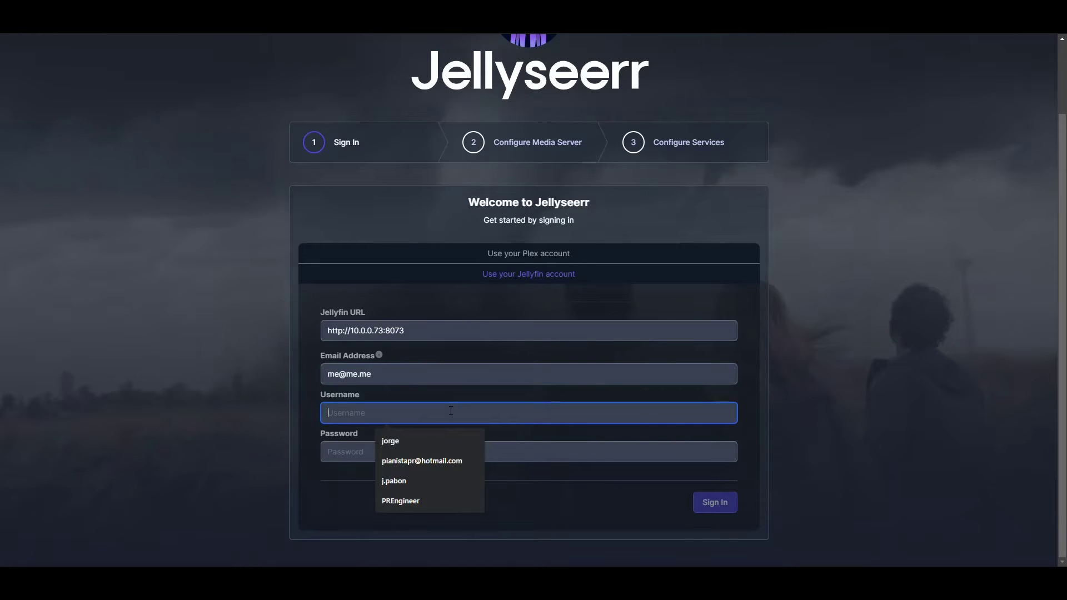
type("jellyseer")
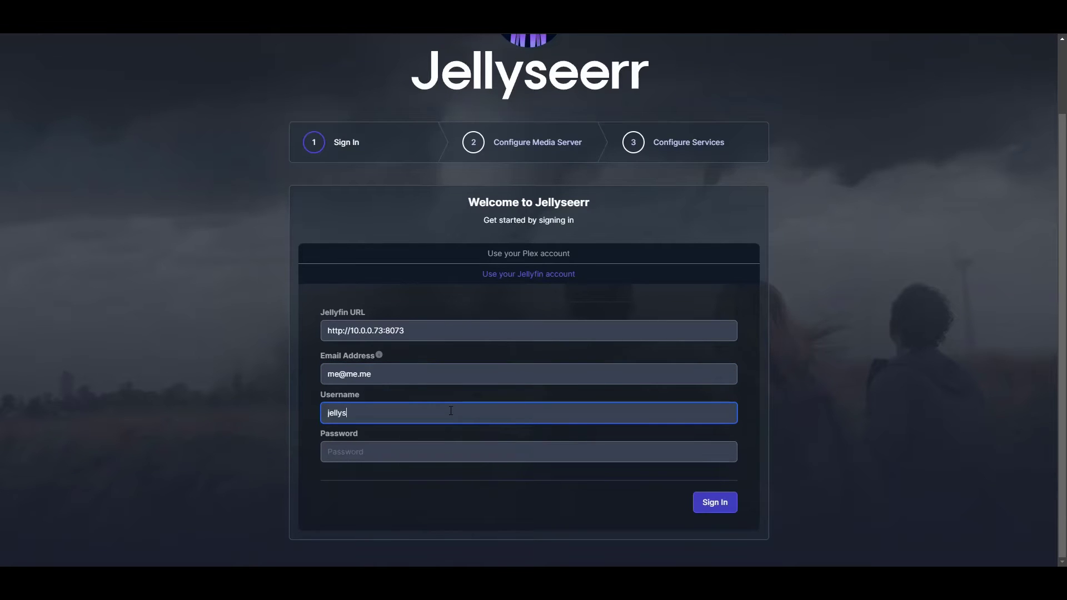
key("Tab")
key("ctrl+v")
key("shift+Tab")
type("je")
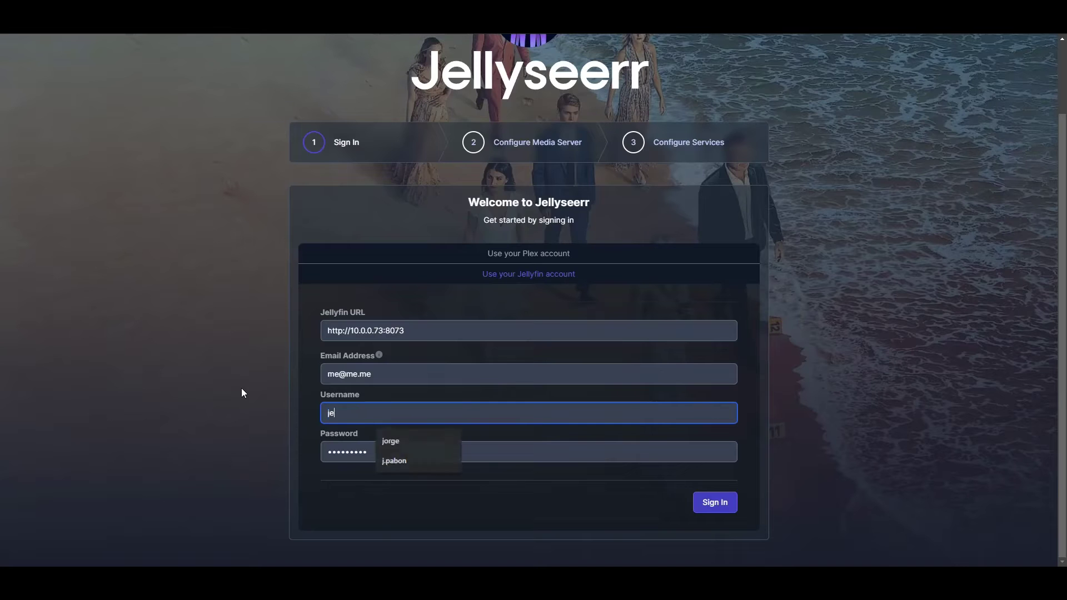
type("llyfin")
key("Tab")
type("jellyfin")
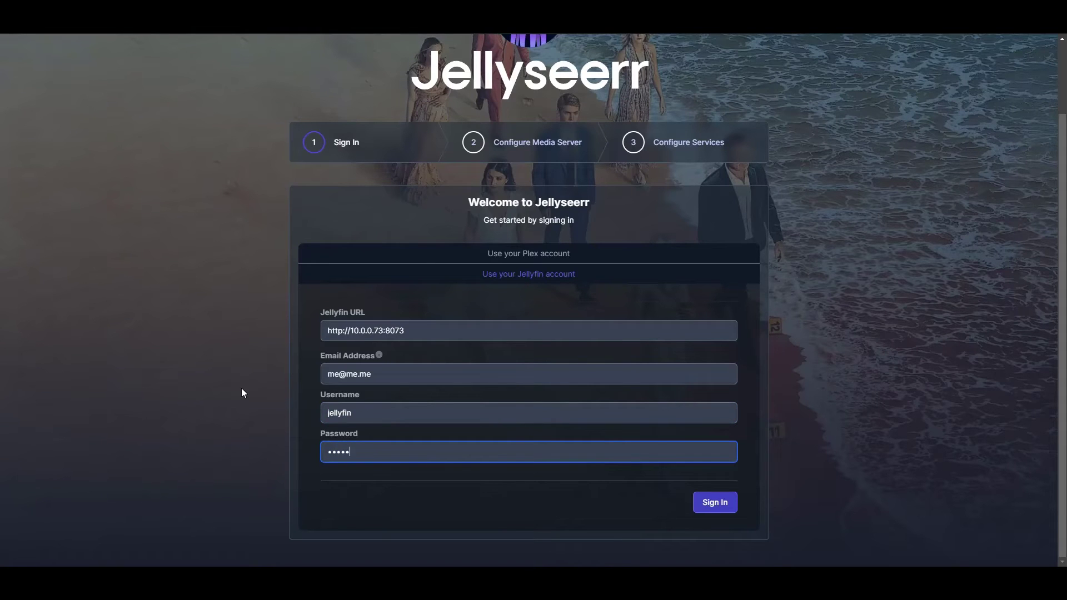
left_click(717, 503)
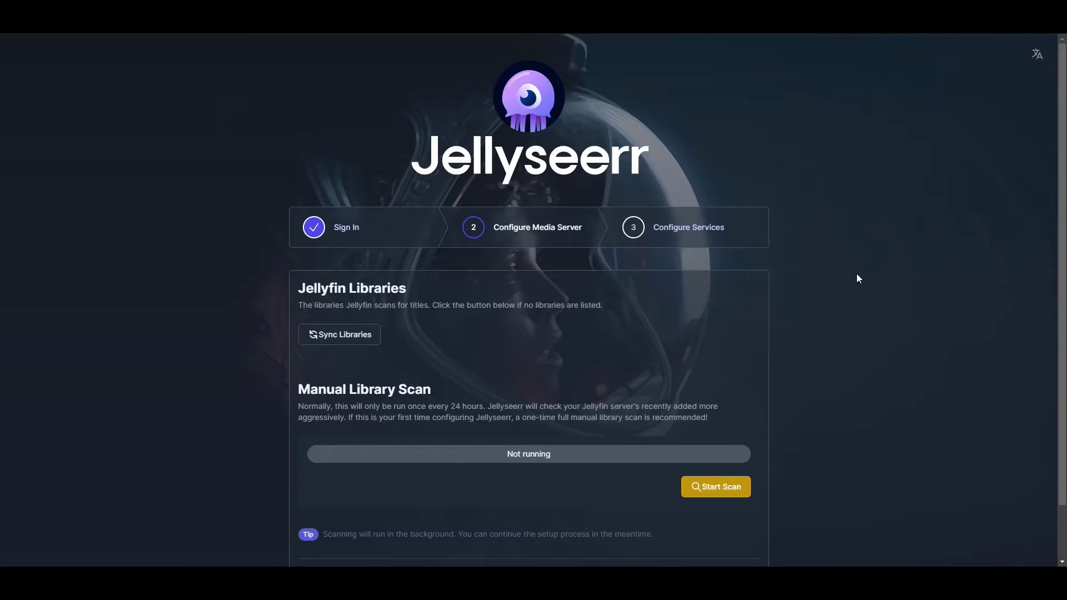
Sync the Jellyfin libraries so Anime, Movies and TV appear.
scroll(811, 222, "down", 1)
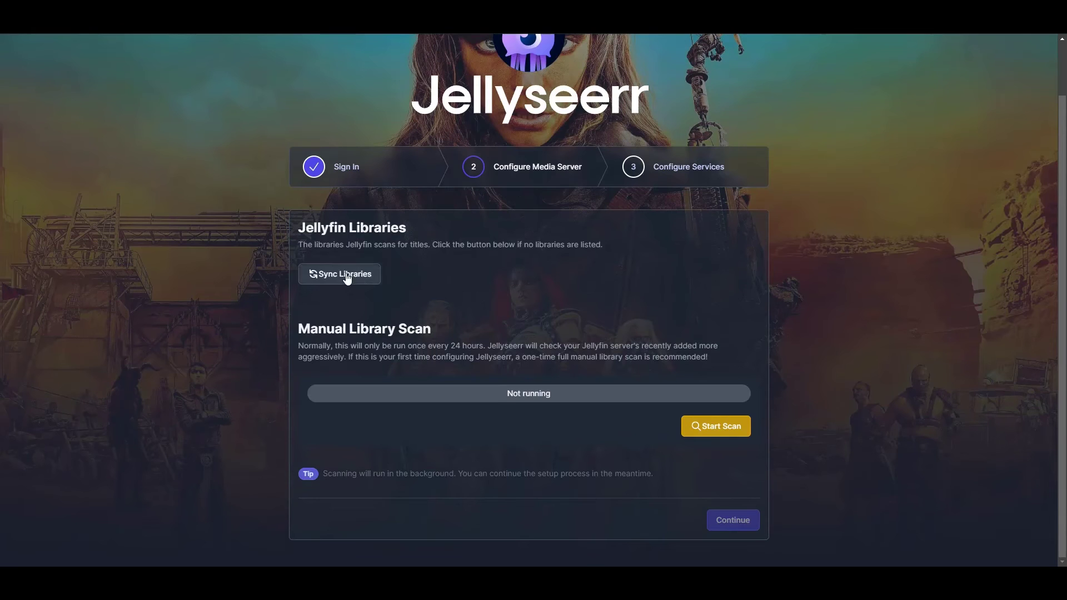
left_click(344, 274)
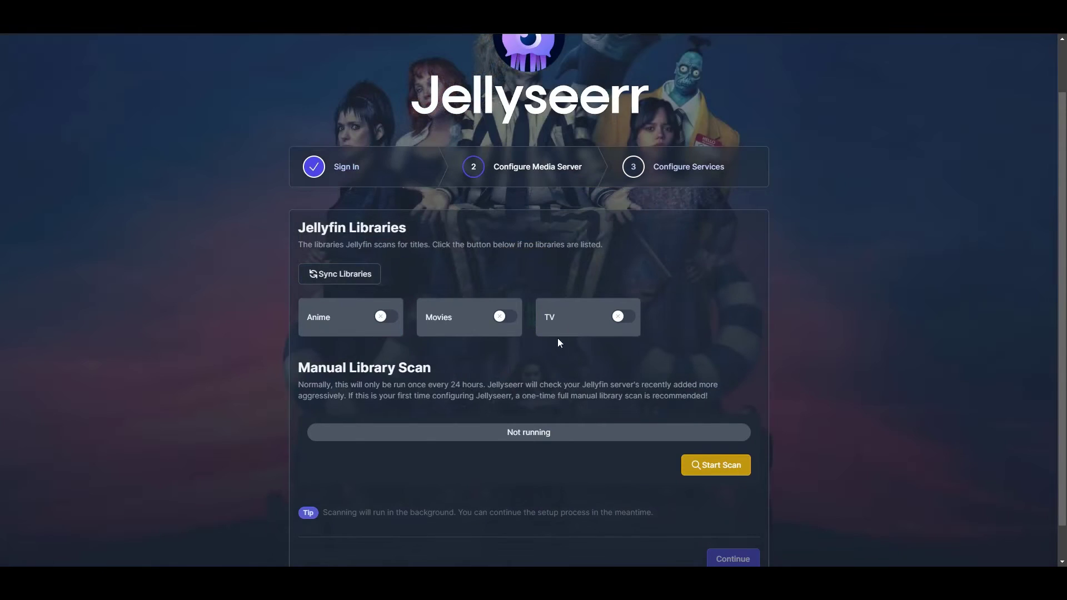
Enable the Anime, Movies and TV libraries.
left_click(383, 326)
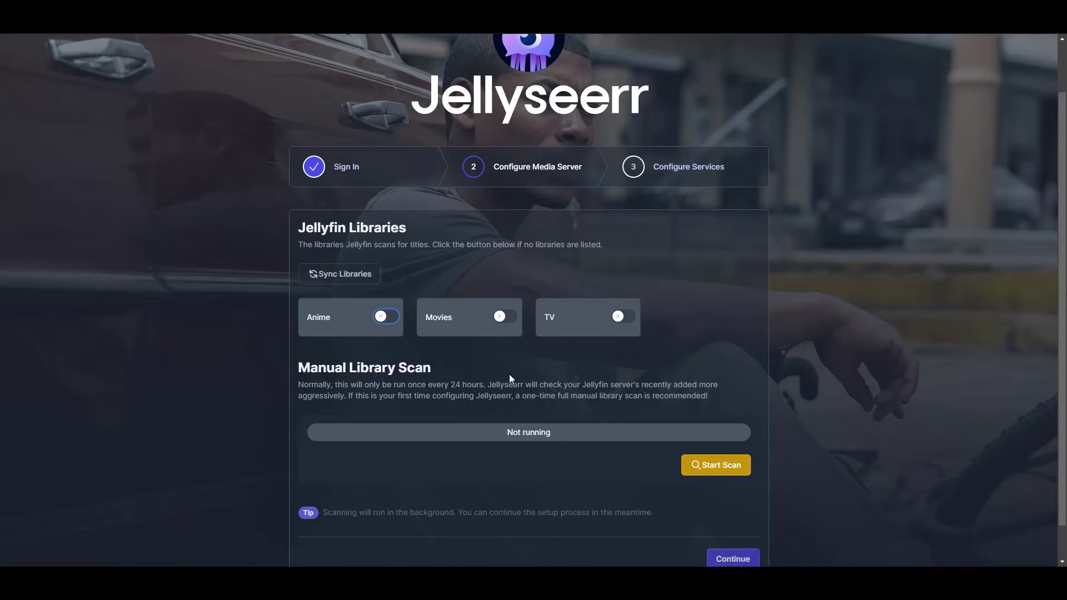
left_click(766, 395)
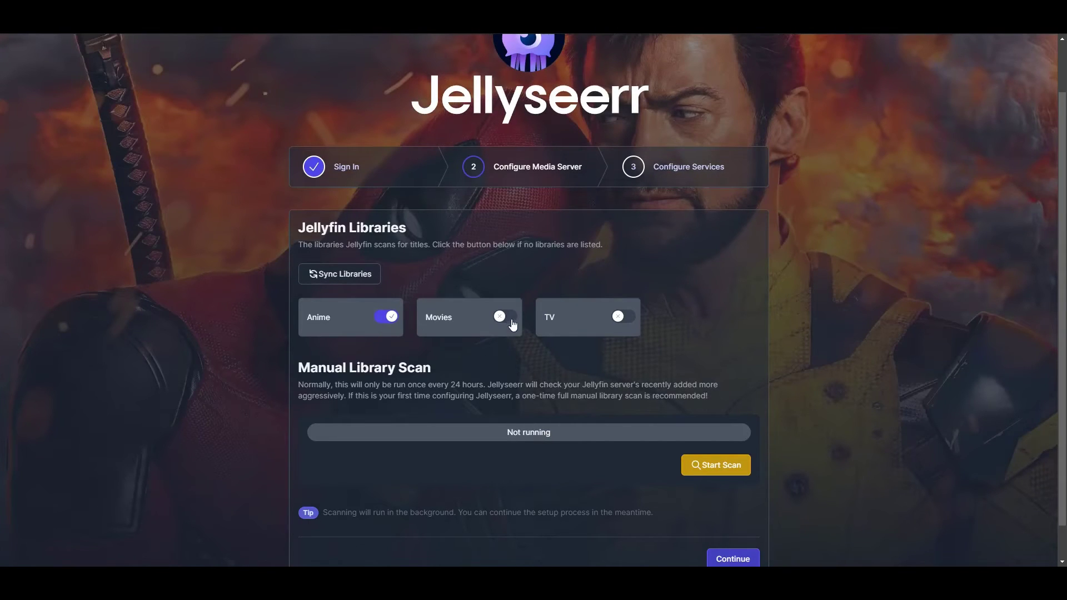
left_click(507, 318)
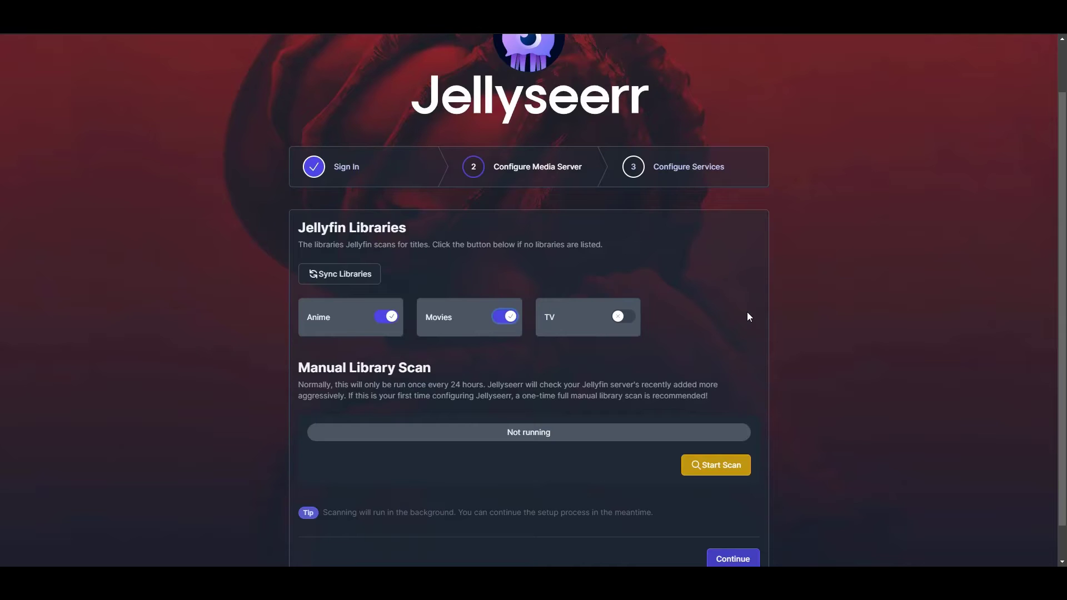
left_click(620, 316)
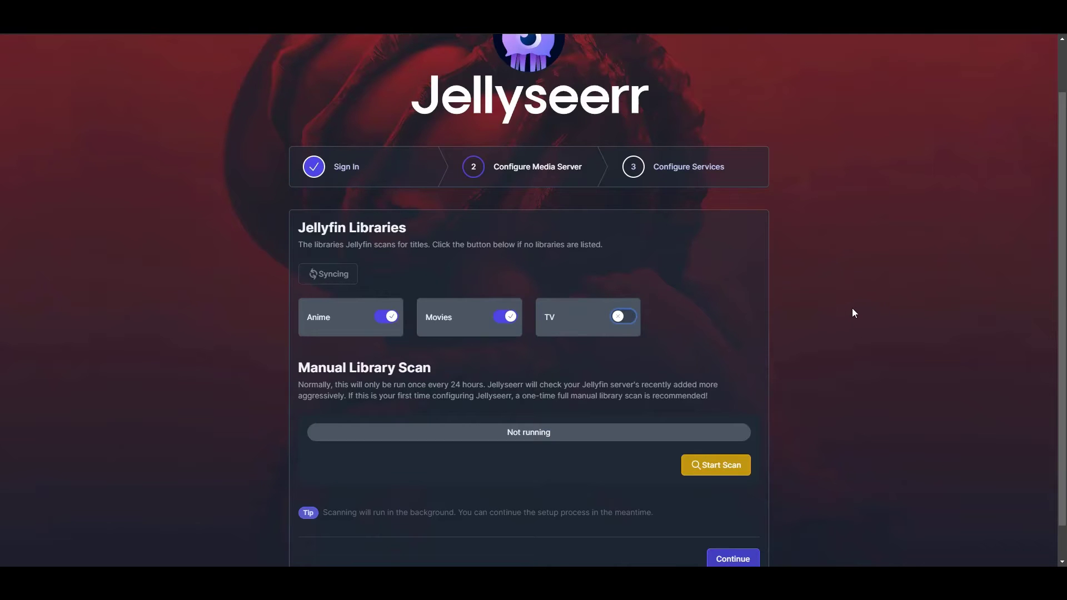
Run the full manual library scan and continue to Configure Services.
scroll(843, 284, "down", 1)
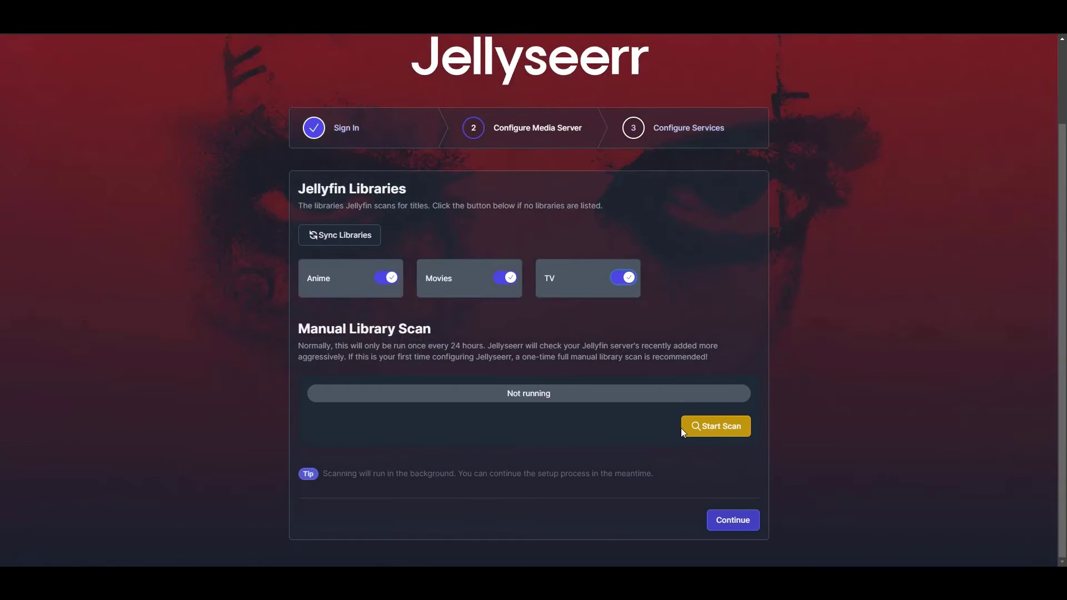
left_click(717, 429)
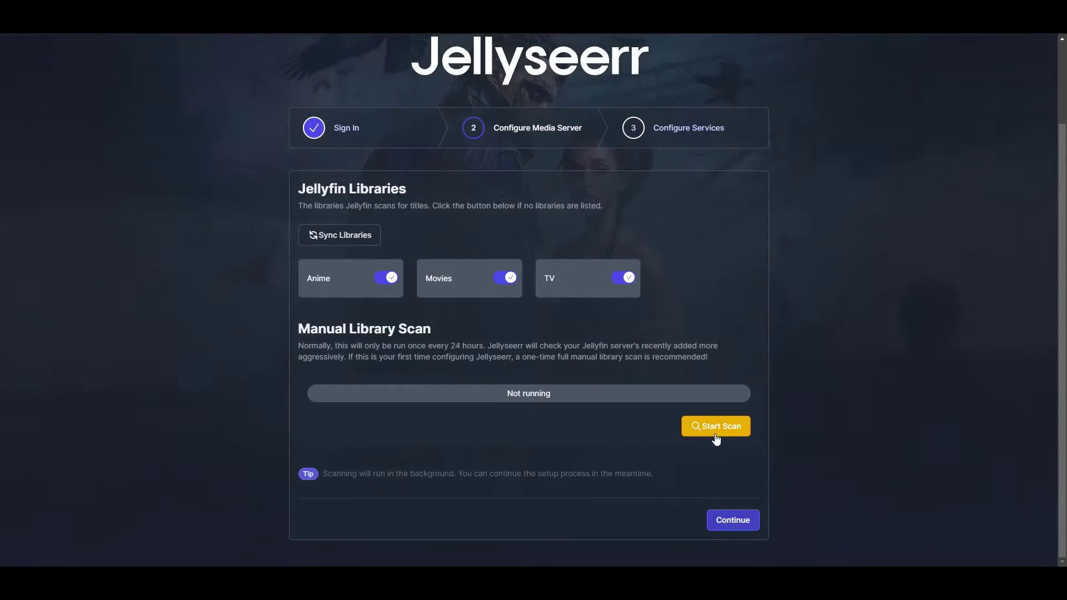
left_click(716, 438)
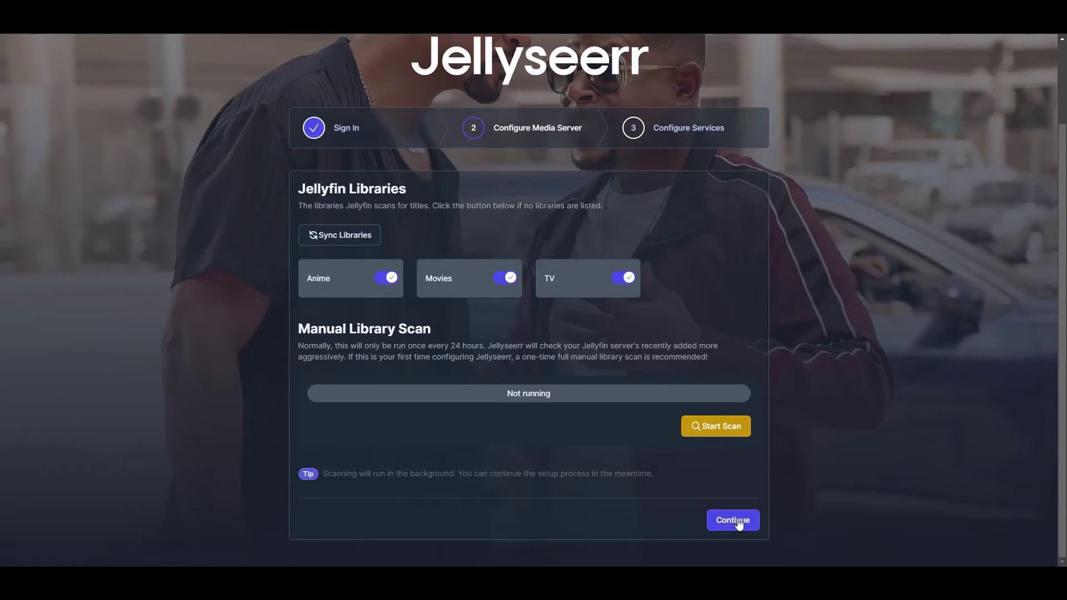
left_click(737, 519)
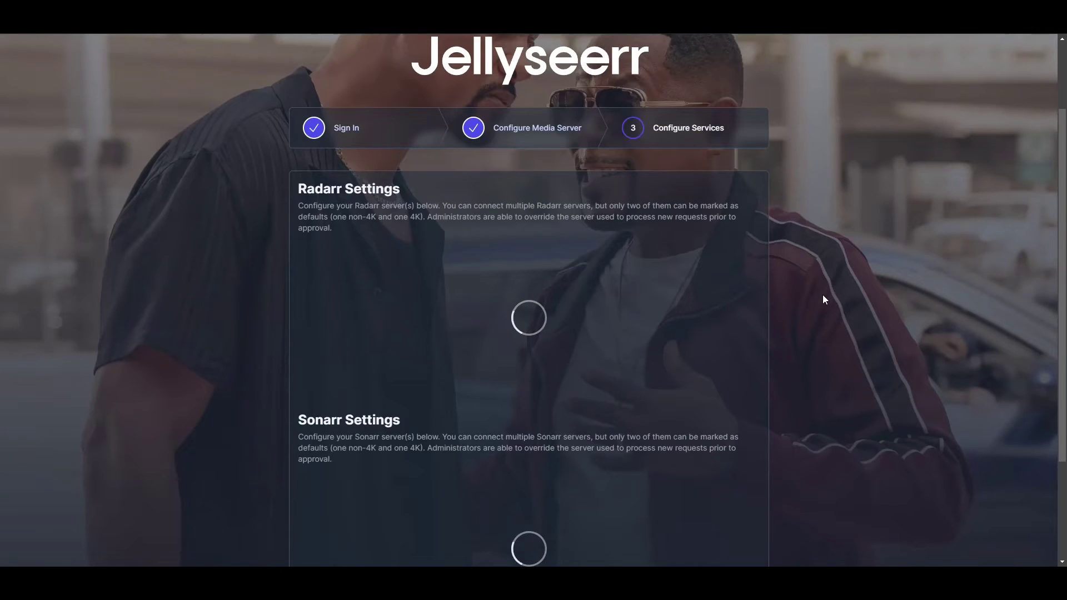
Scroll to the Radarr and Sonarr settings and start adding a Radarr server.
scroll(822, 295, "down", 1)
scroll(826, 282, "down", 1)
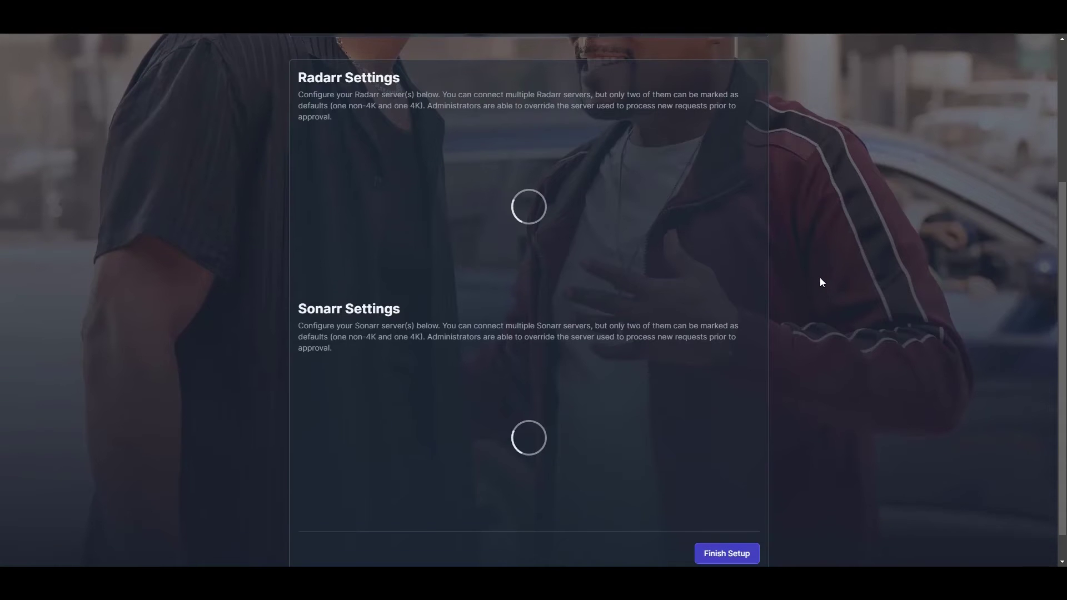
scroll(815, 276, "down", 1)
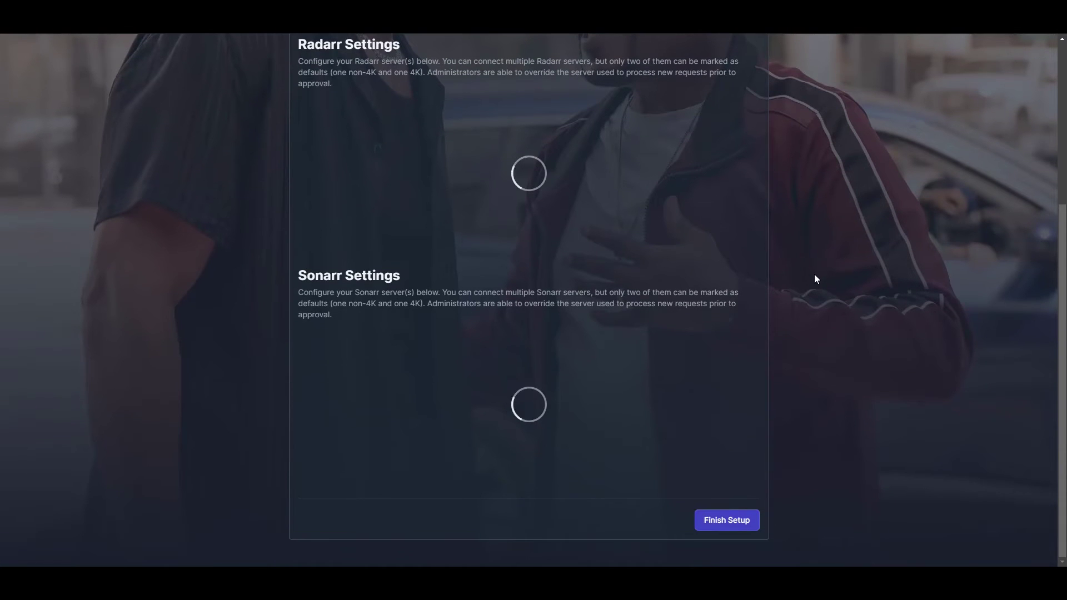
scroll(815, 275, "up", 1)
scroll(818, 277, "down", 1)
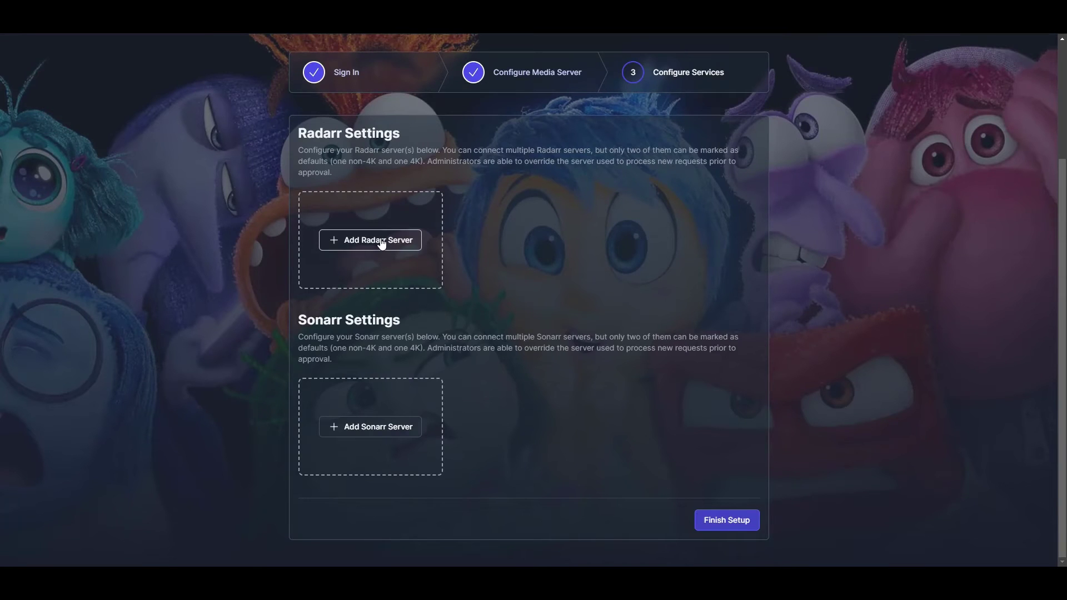
left_click(353, 240)
Make the Radarr server default, named Radarr, at 10.0.0.73 on port 8083.
left_click(476, 77)
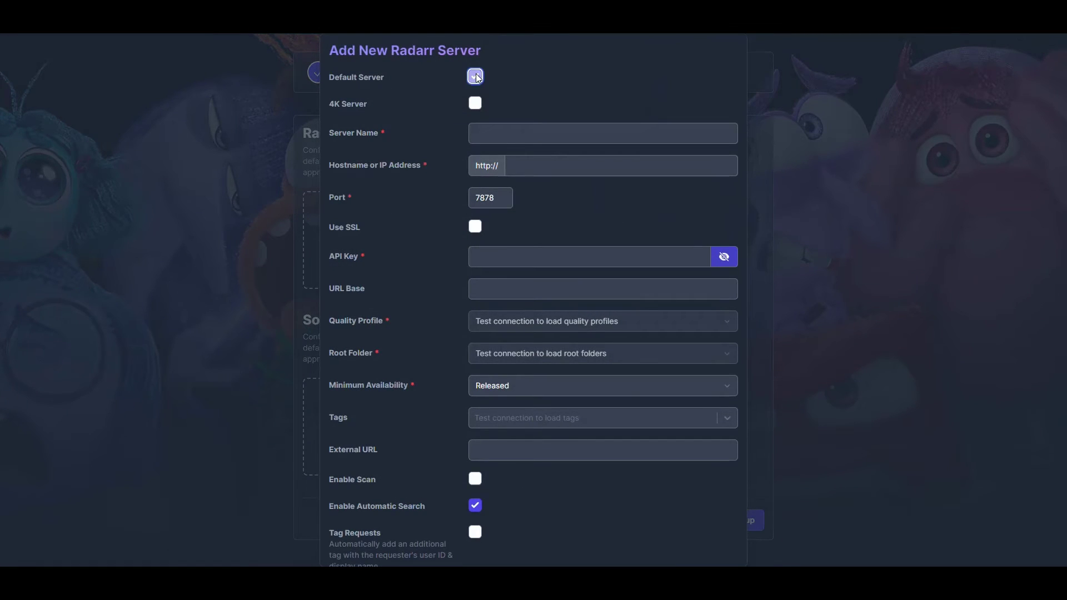
left_click(530, 135)
type("r")
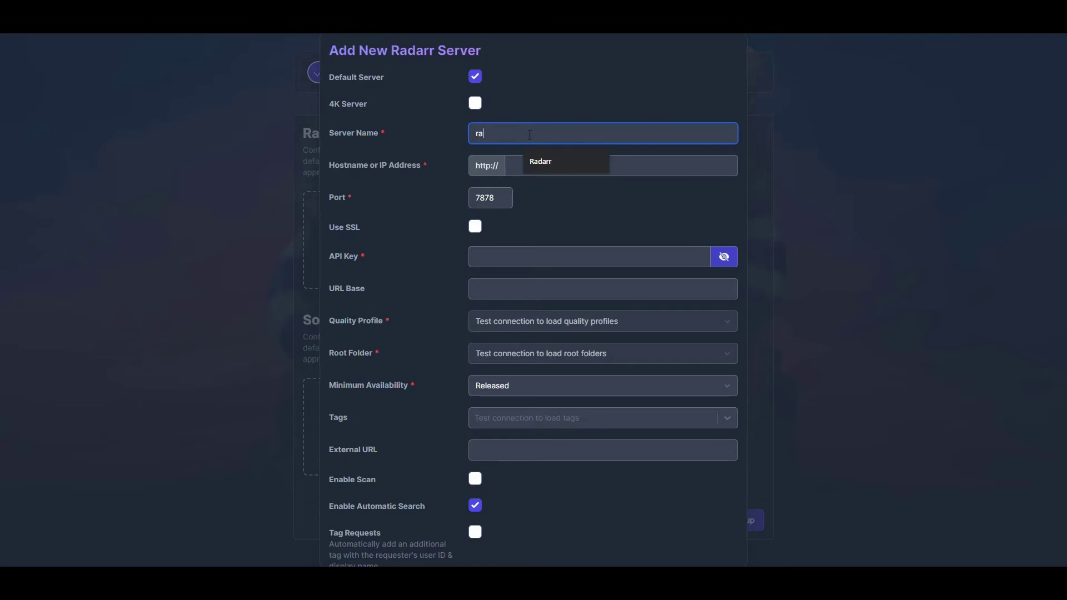
left_click(541, 161)
left_click(569, 165)
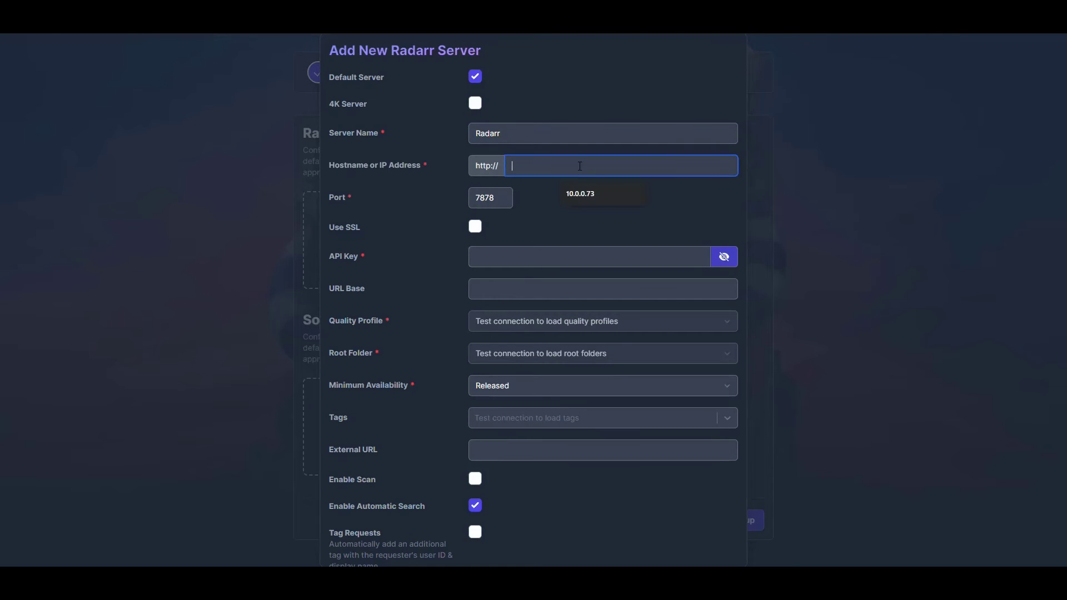
left_click(599, 198)
key("Tab")
type("8083")
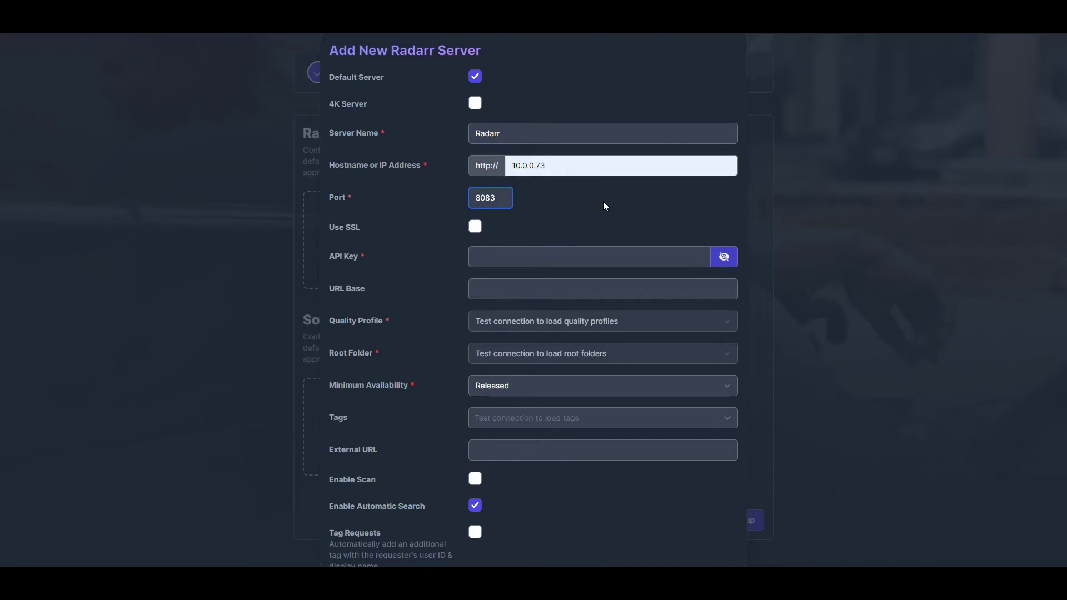
left_click(528, 257)
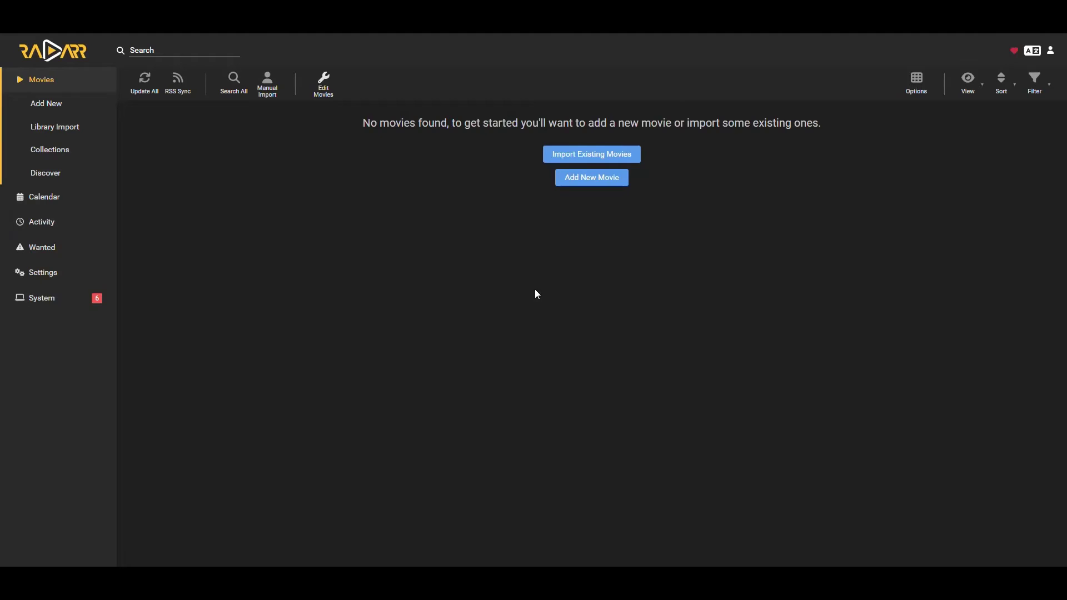
Copy the API key from Radarr's Settings > General page.
left_click(43, 275)
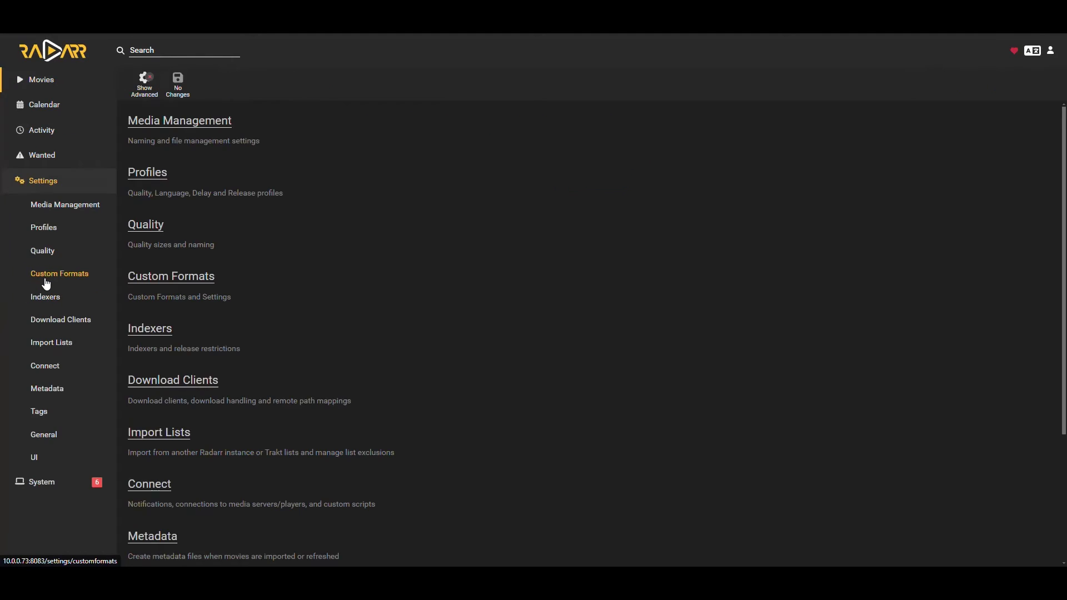
left_click(43, 434)
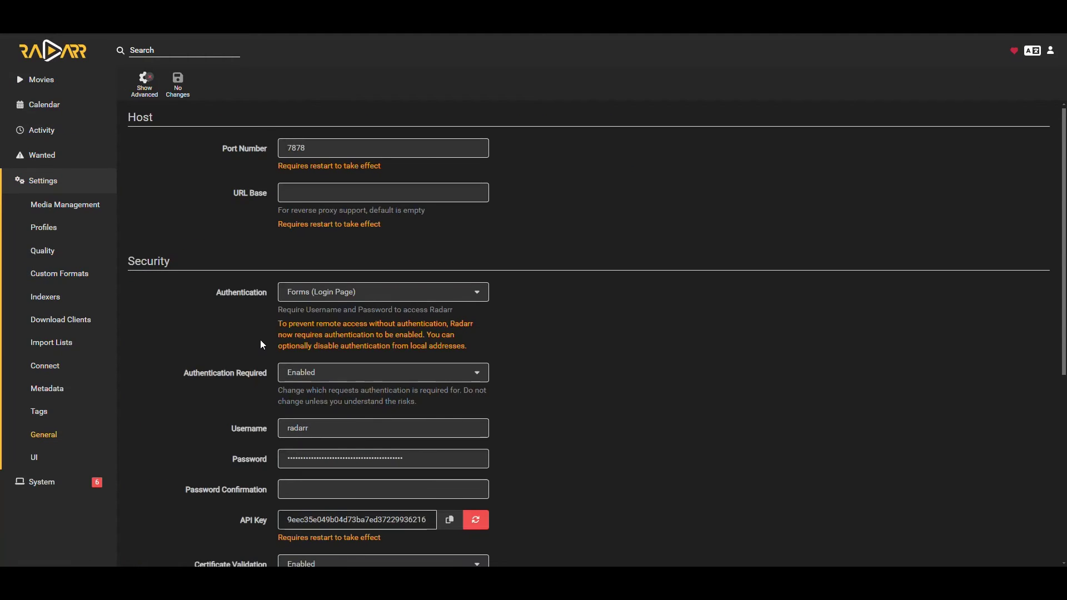
scroll(395, 373, "down", 3)
left_click(449, 356)
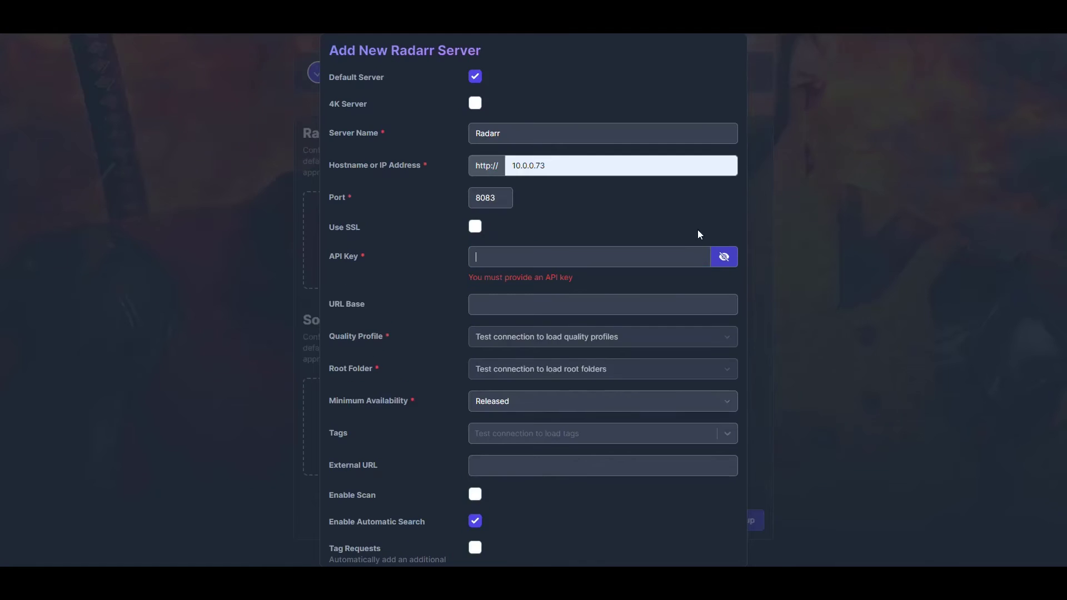
Paste the Radarr API key and test the connection.
left_click(663, 261)
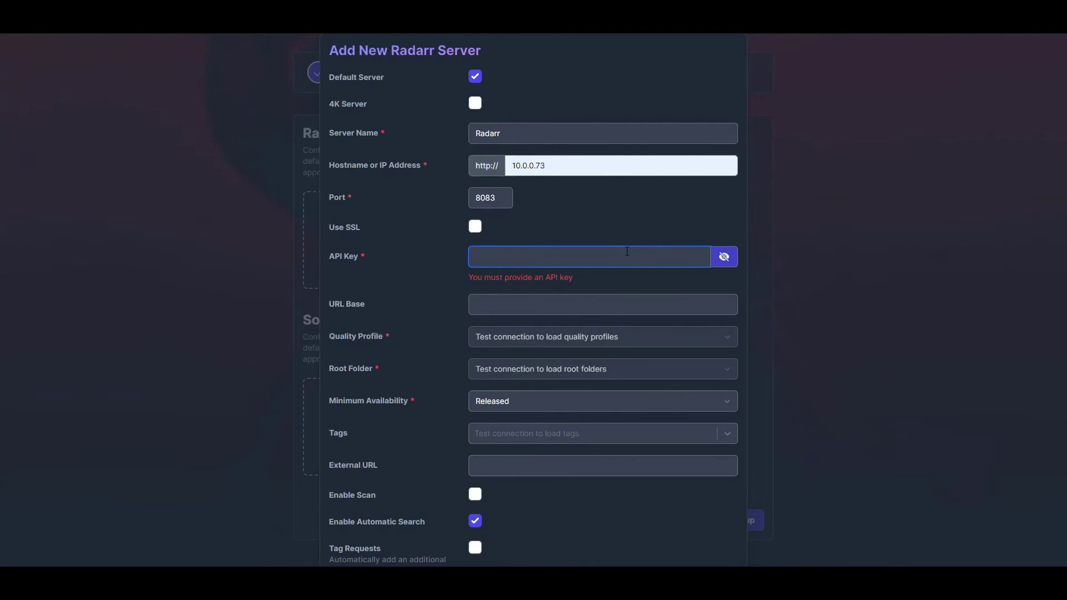
key("ctrl+v")
scroll(607, 256, "down", 1)
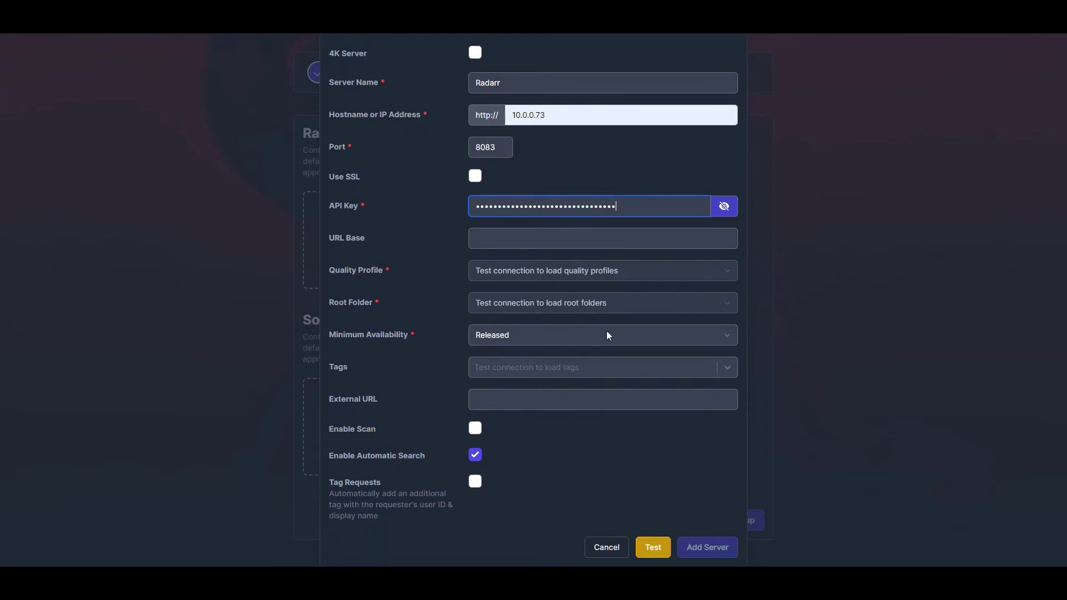
left_click(651, 548)
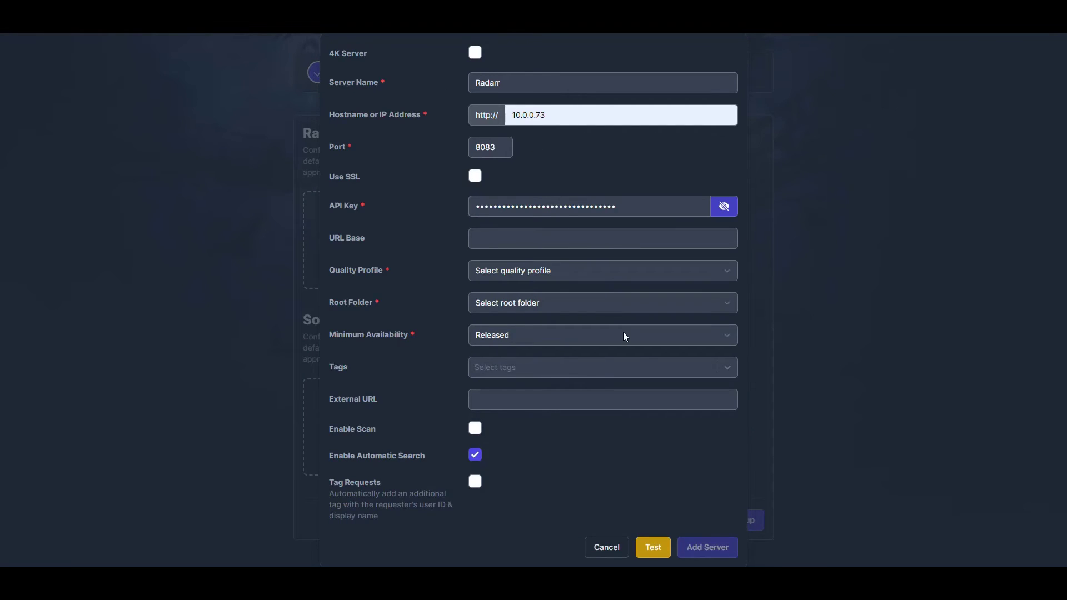
Choose HD-1080p, /HTPC/Media/Movies and Announced availability, enable scanning, and add the server.
left_click(552, 273)
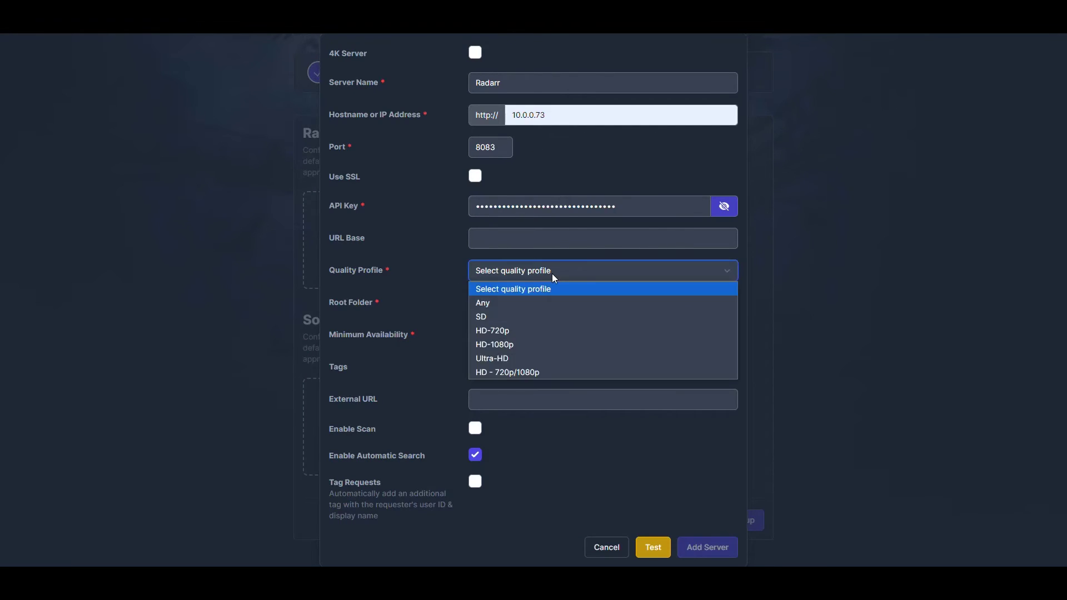
left_click(515, 344)
left_click(521, 311)
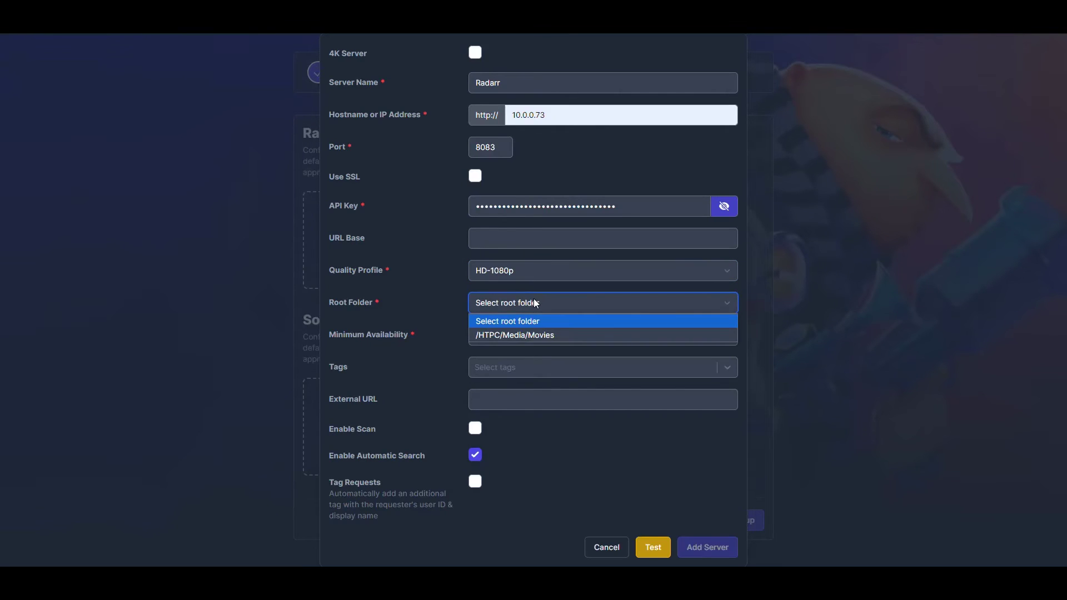
left_click(549, 335)
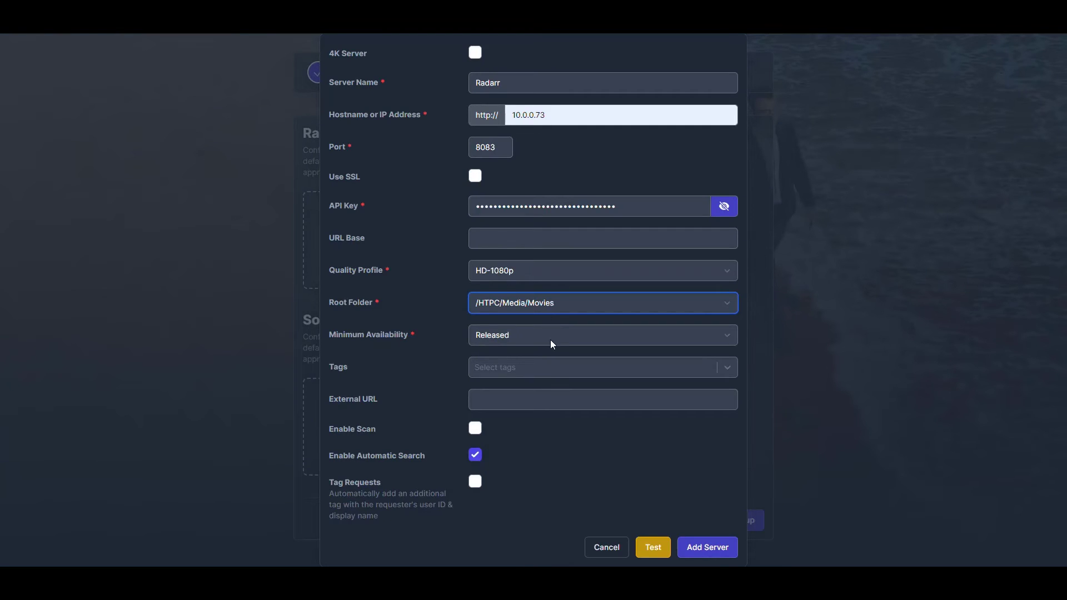
left_click(551, 335)
left_click(515, 354)
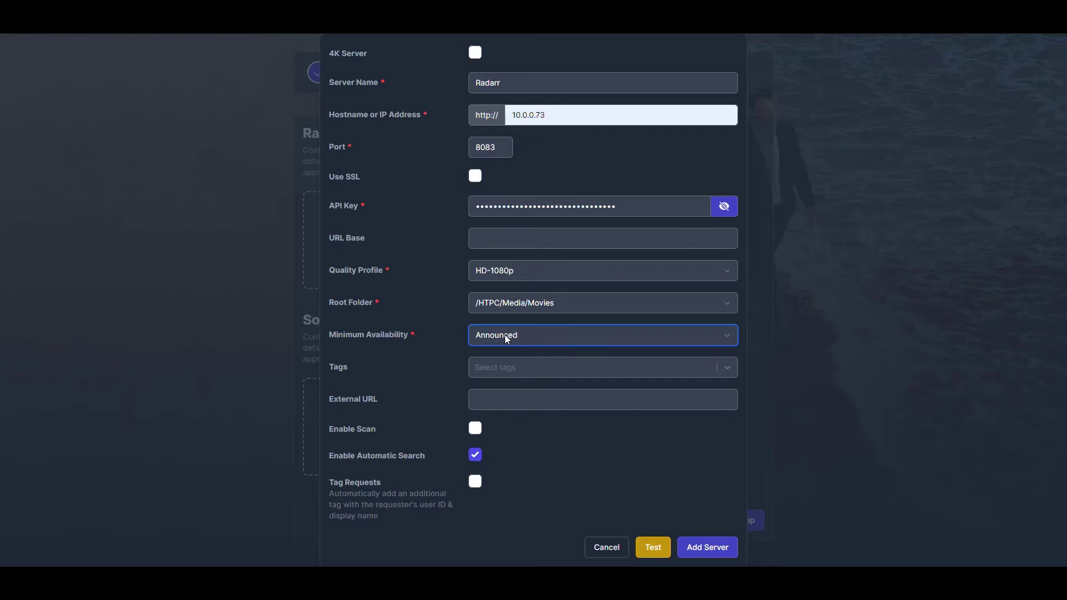
left_click(475, 428)
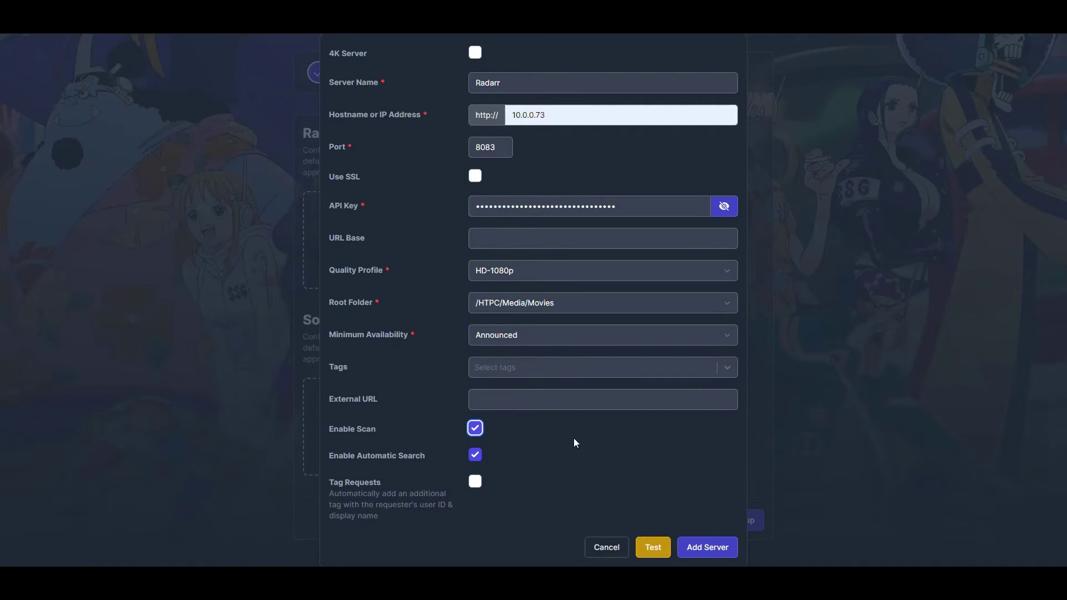
left_click(725, 547)
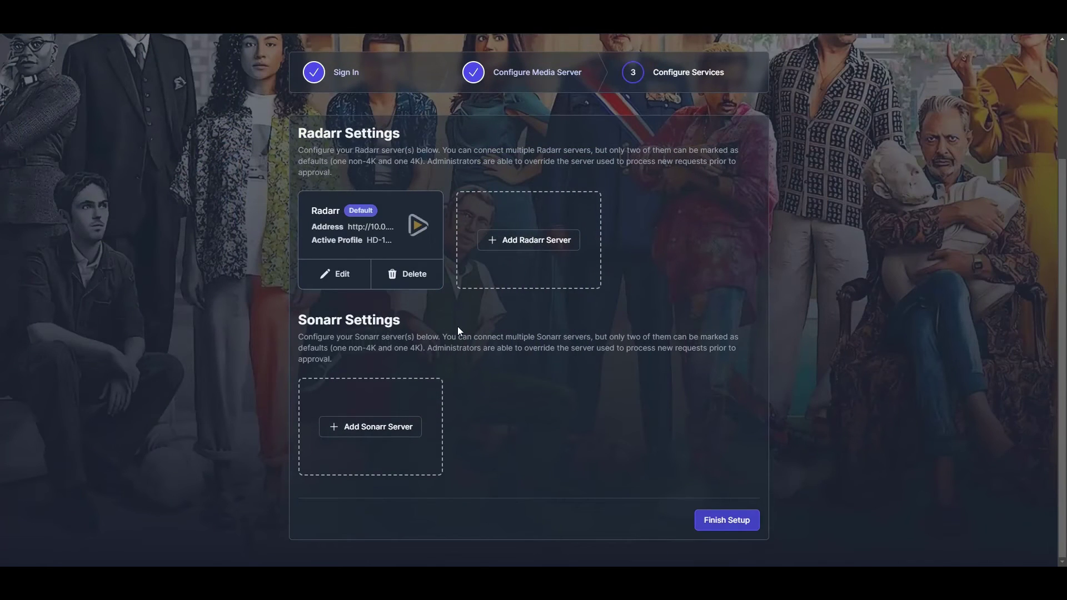
Add a default Sonarr server named Sonarr at 10.0.0.73 on port 8082.
left_click(389, 427)
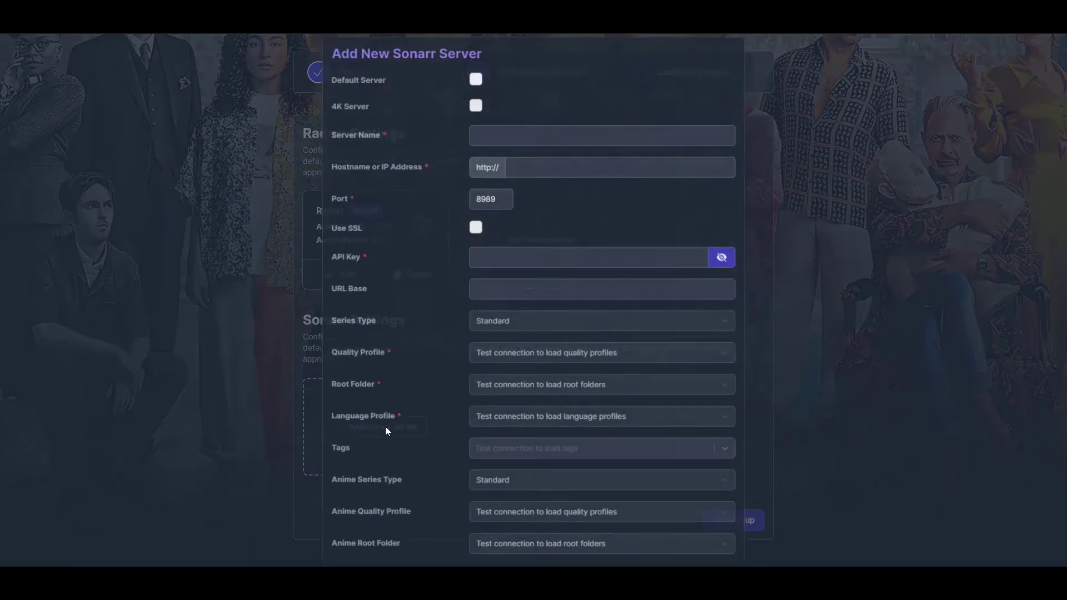
left_click(475, 76)
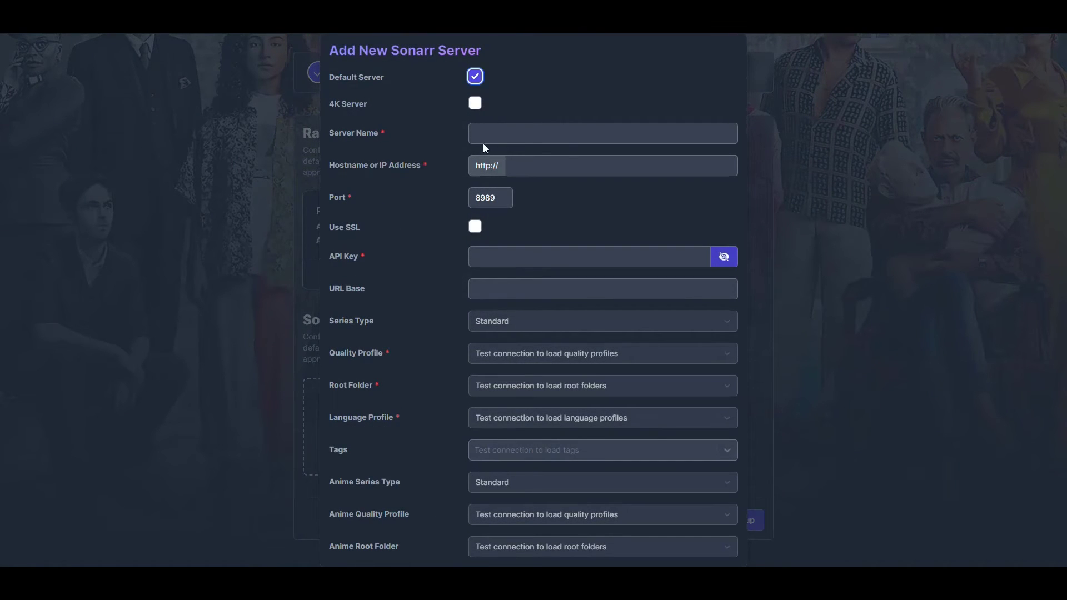
left_click(499, 134)
type("Sonarr")
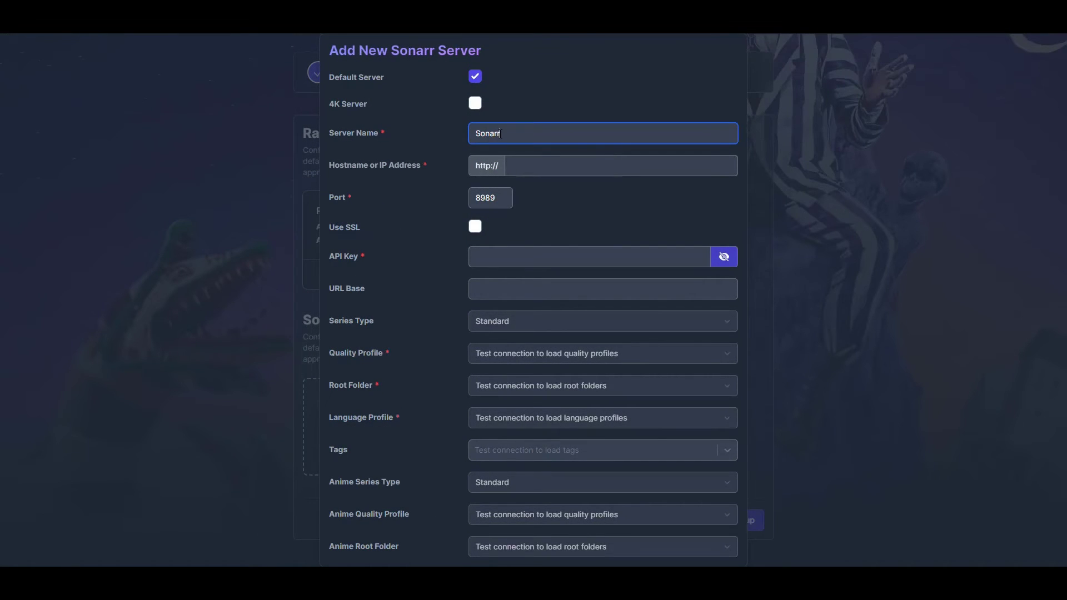
left_click(550, 165)
left_click(583, 199)
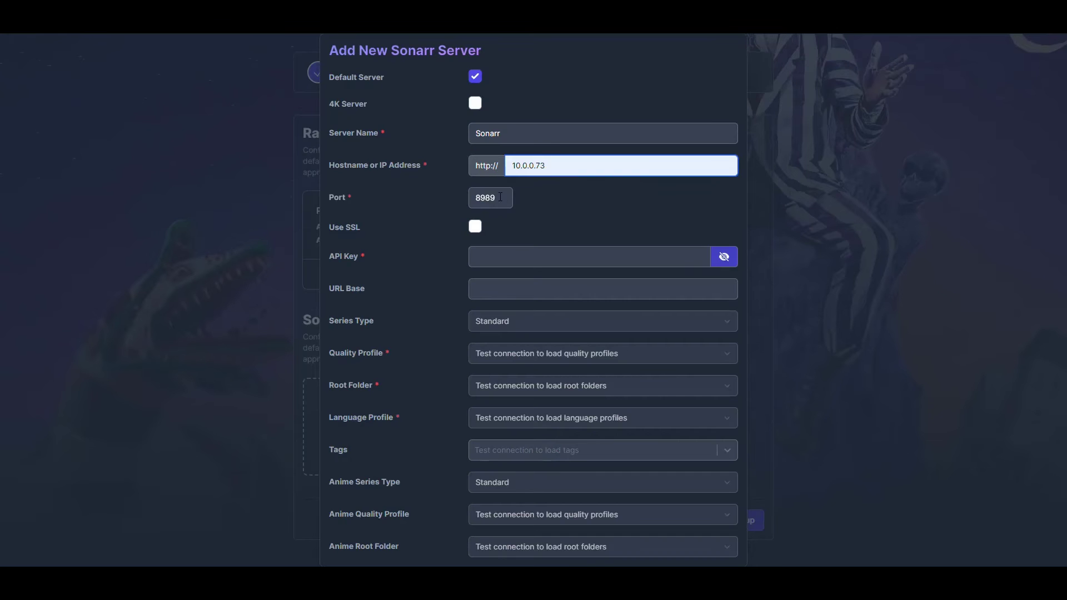
key("Tab")
type("8082")
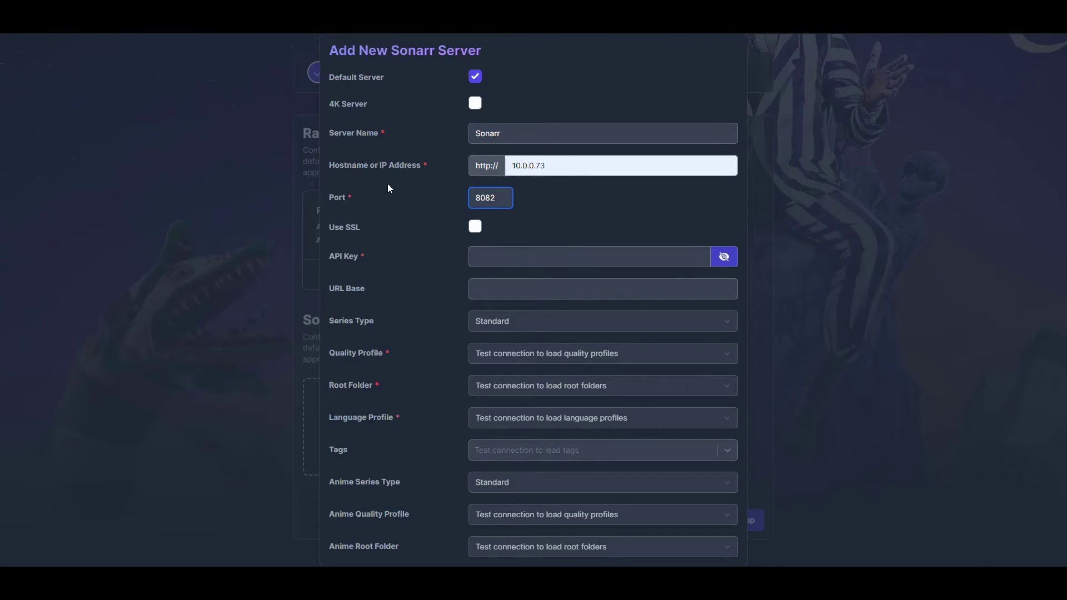
left_click(550, 255)
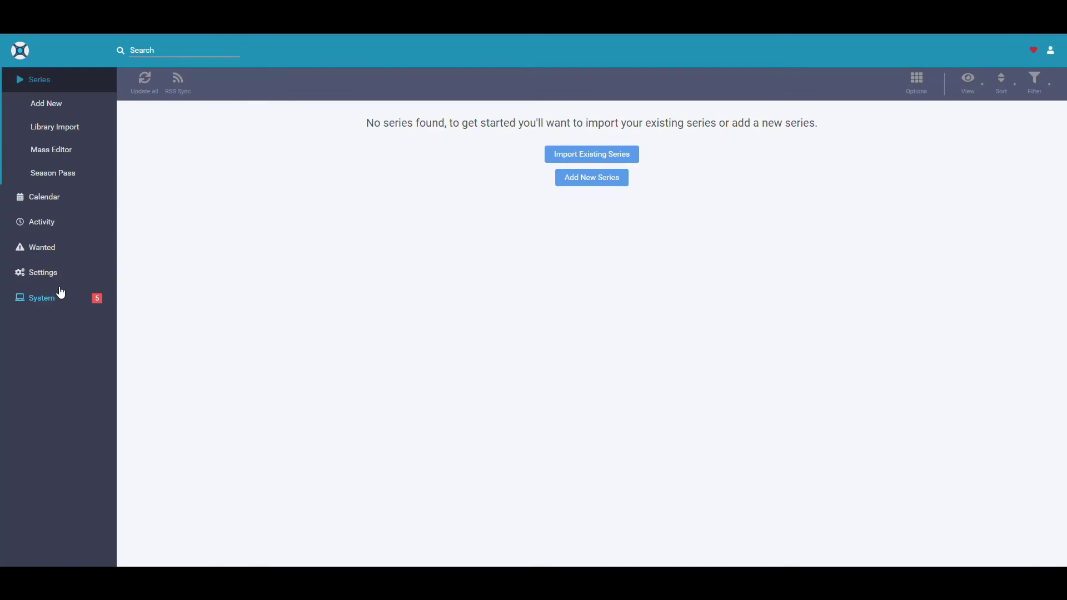
Copy the API key from Sonarr's Settings > General page.
left_click(47, 272)
left_click(14, 416)
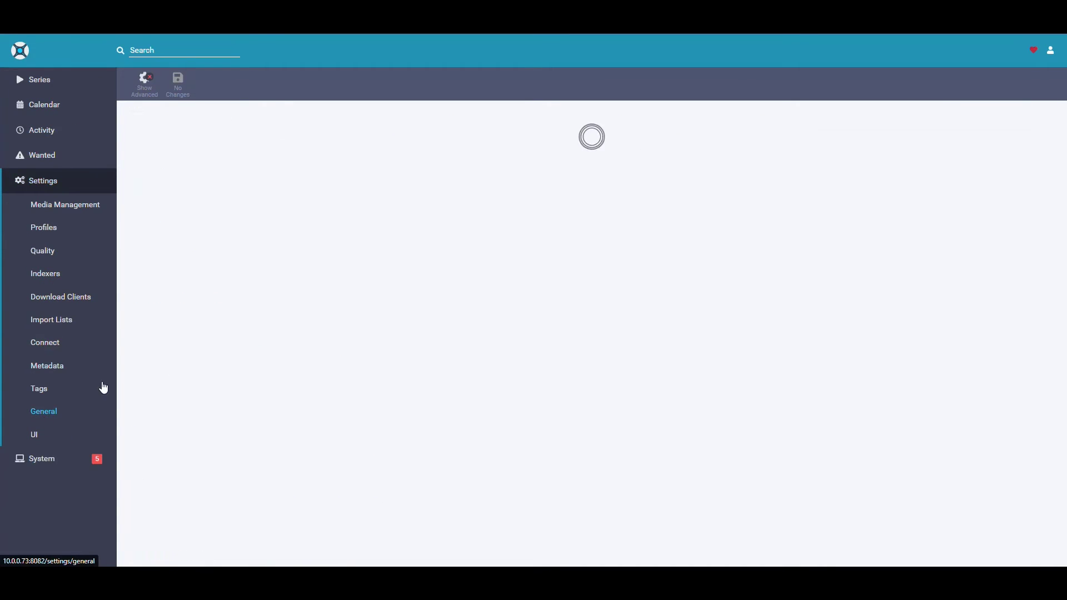
left_click(449, 442)
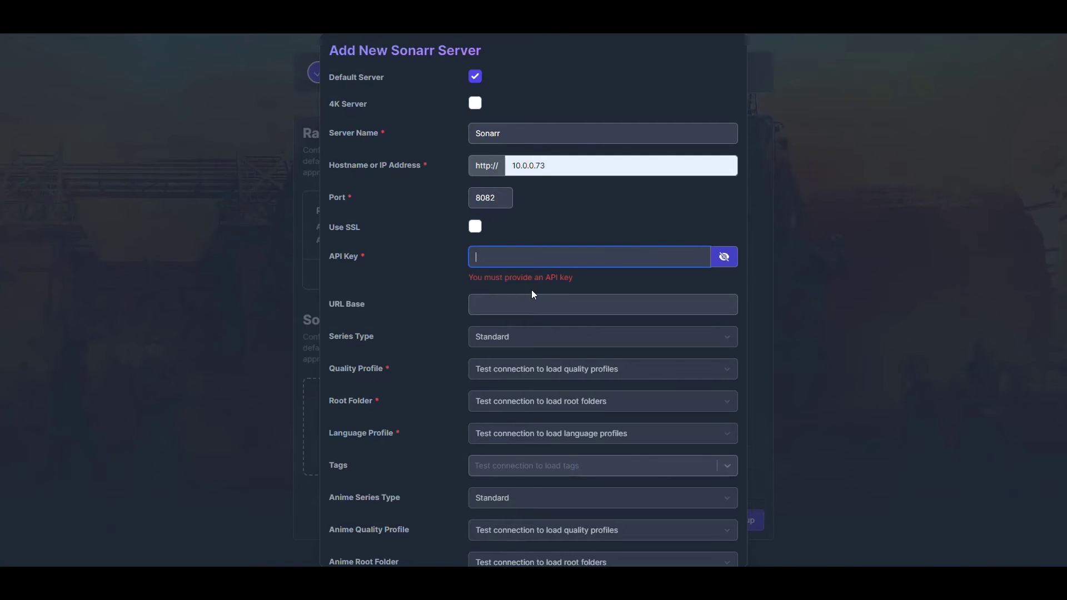
Paste the Sonarr API key and test the connection.
key("ctrl+v")
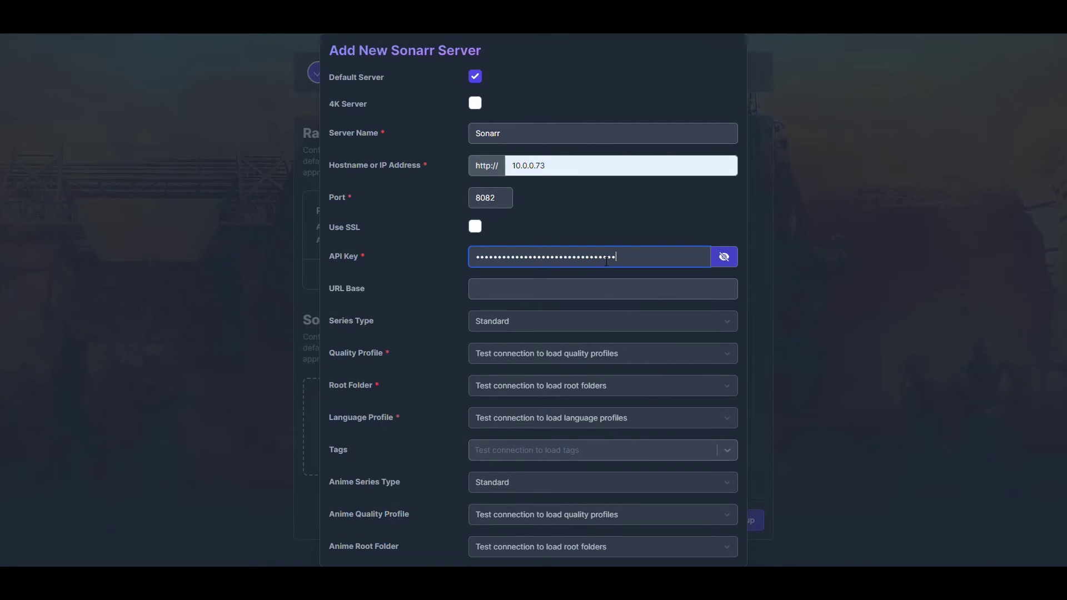
scroll(607, 261, "down", 2)
scroll(615, 284, "down", 3)
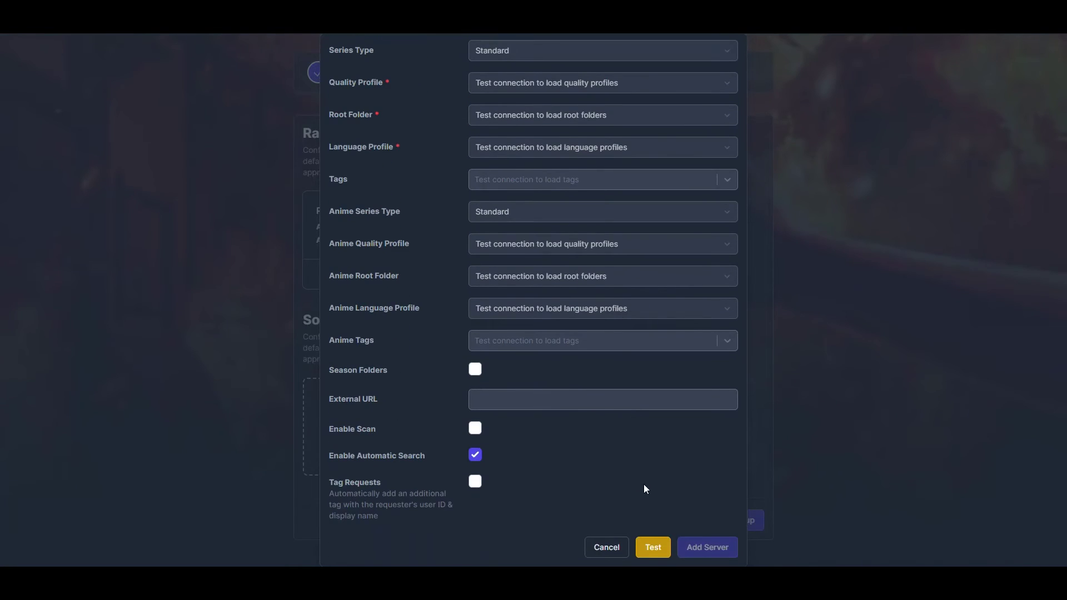
left_click(652, 547)
scroll(544, 370, "up", 5)
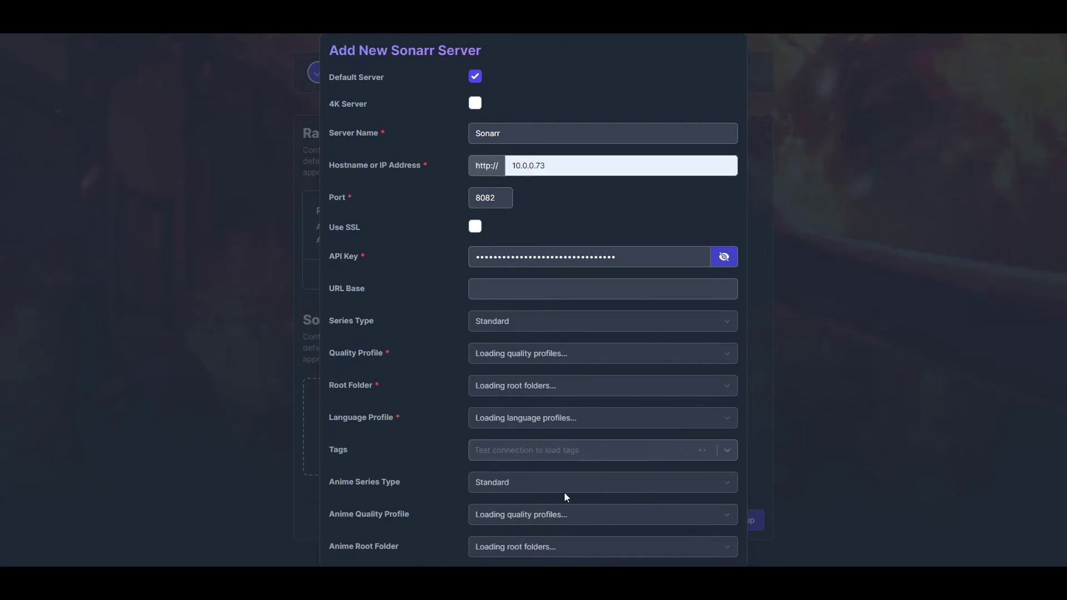
scroll(564, 492, "down", 2)
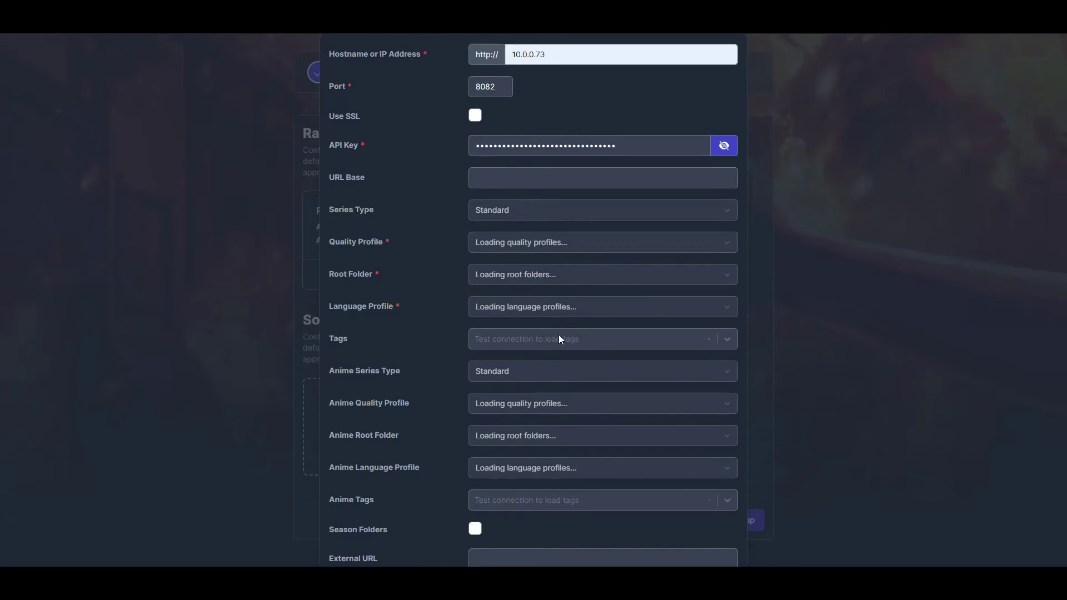
scroll(559, 334, "down", 1)
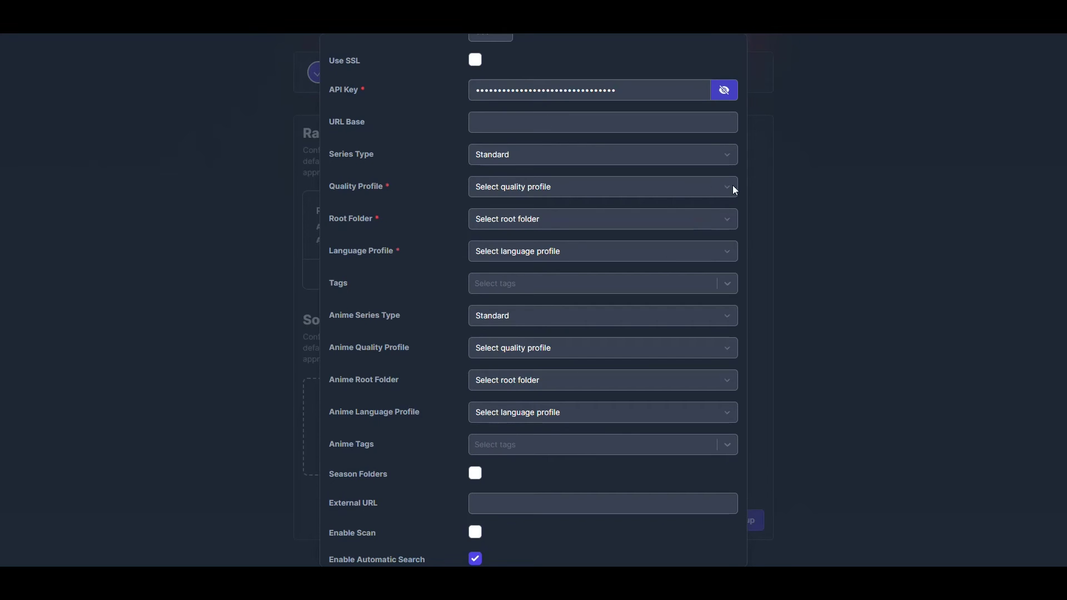
Set Standard series type, HD-720p, /HTPC/Media/TV root folder and English language.
left_click(503, 154)
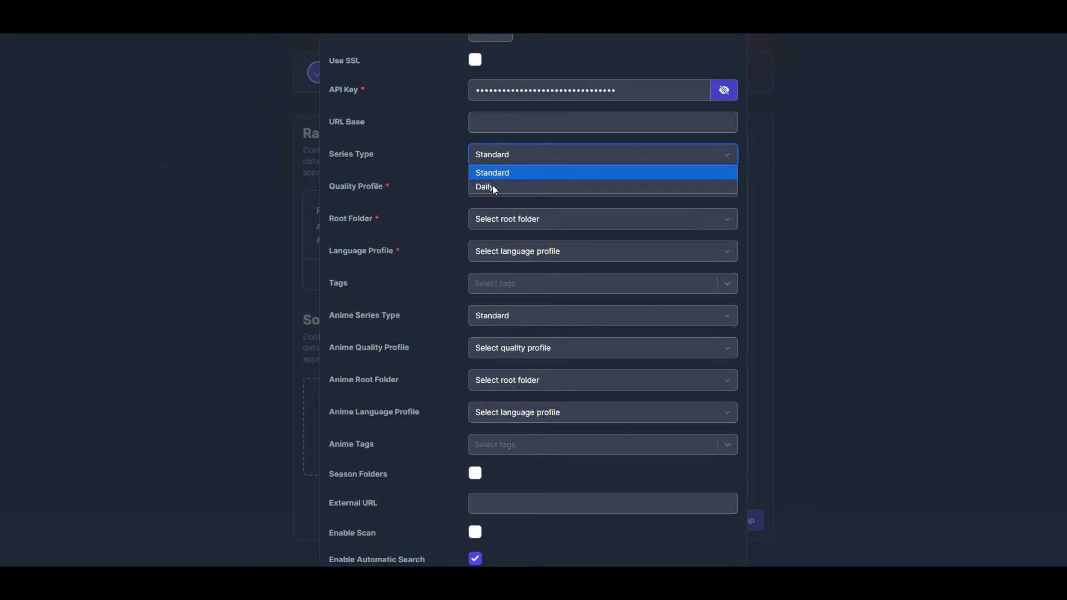
left_click(489, 173)
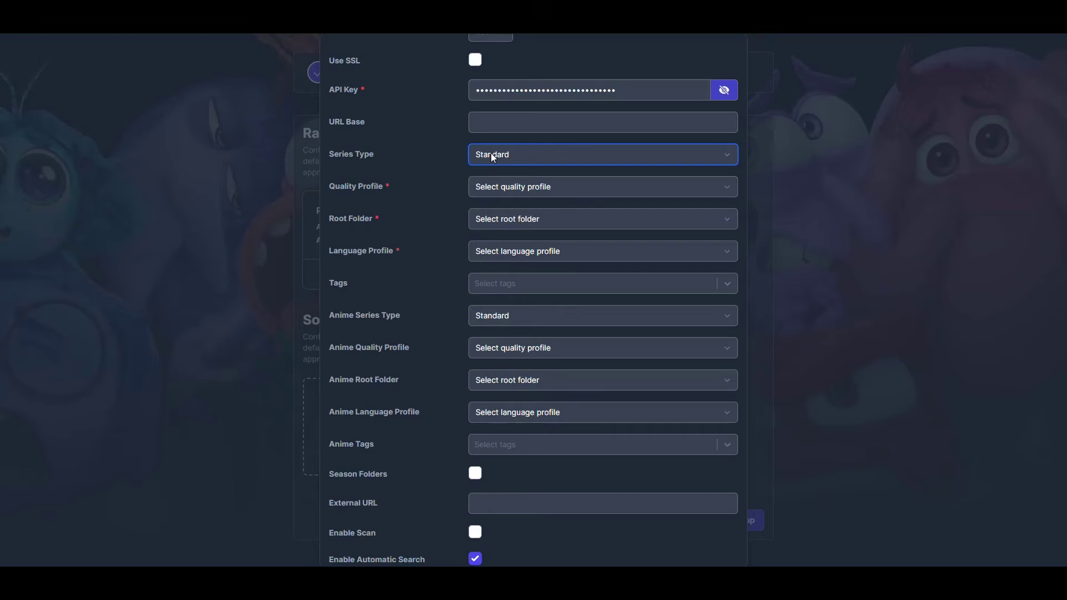
left_click(499, 186)
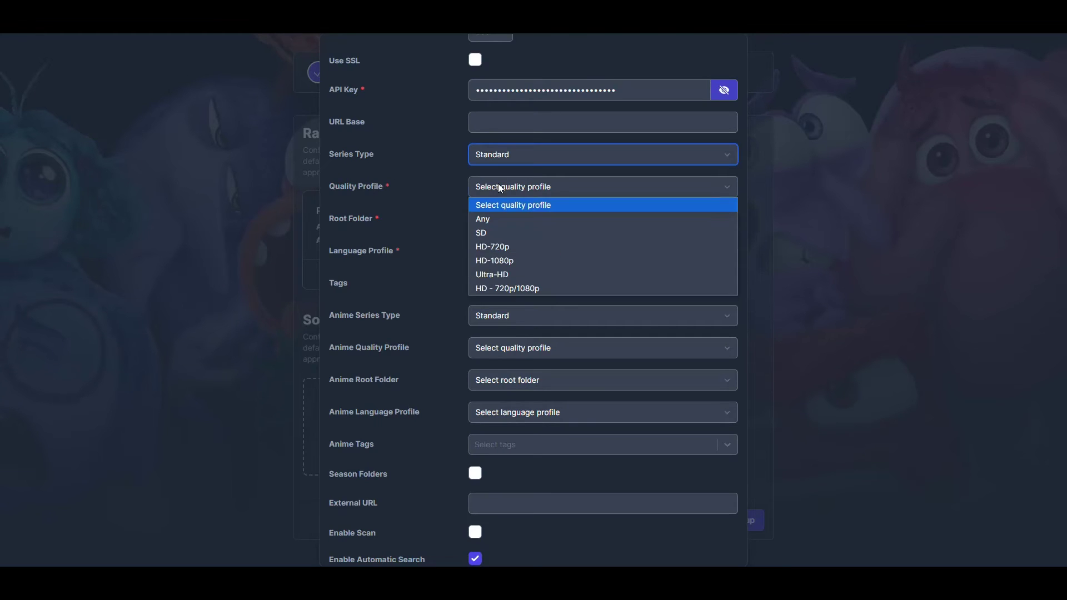
left_click(500, 245)
left_click(506, 220)
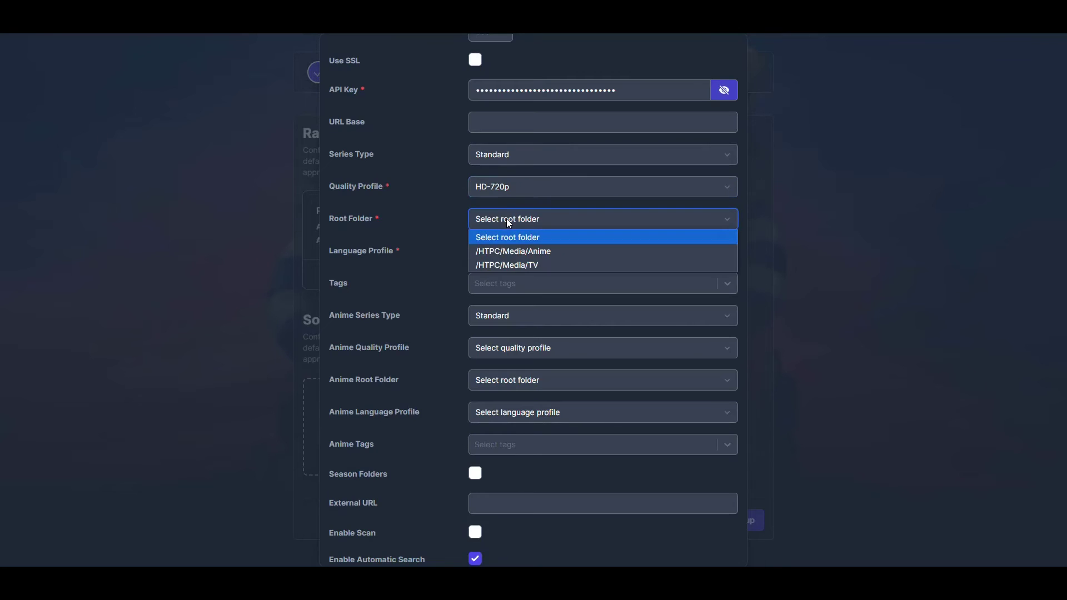
left_click(528, 266)
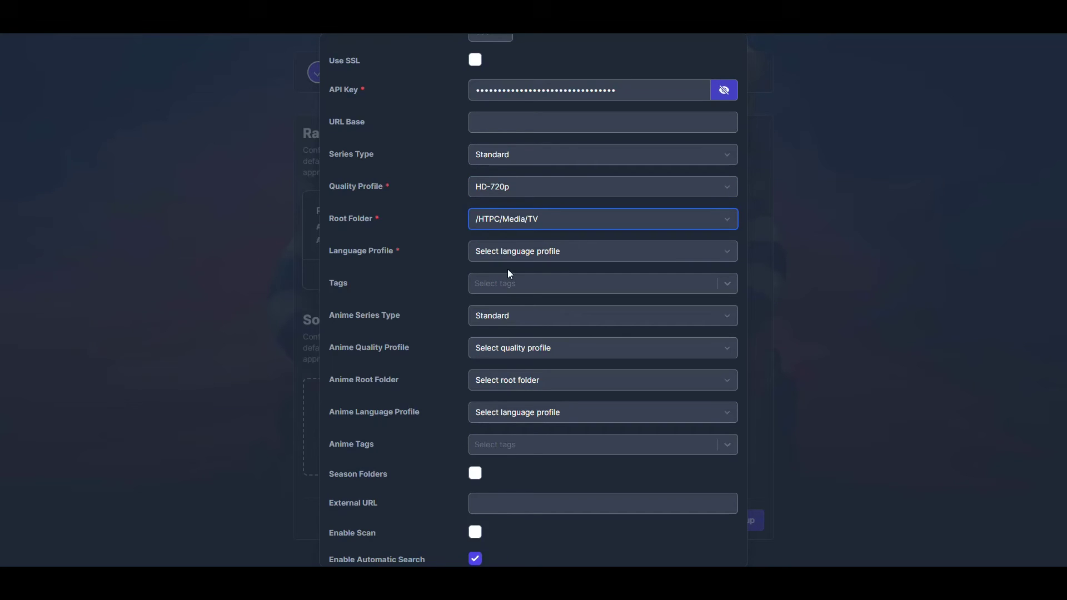
left_click(516, 259)
left_click(510, 286)
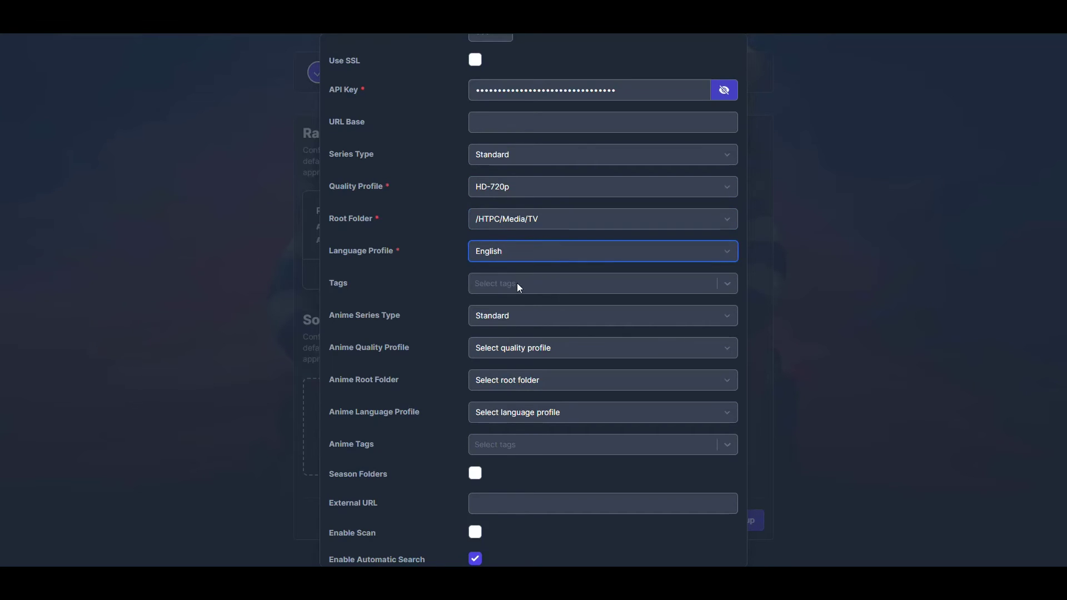
Set anime to type Anime, HD-720p, /HTPC/Media/Anime folder and English language.
left_click(490, 315)
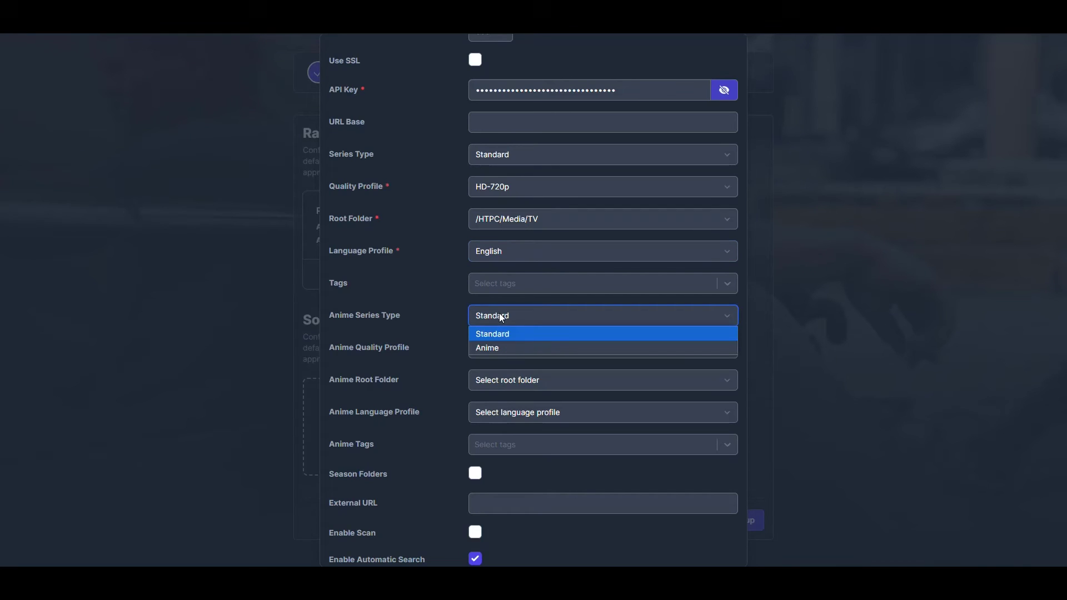
left_click(495, 350)
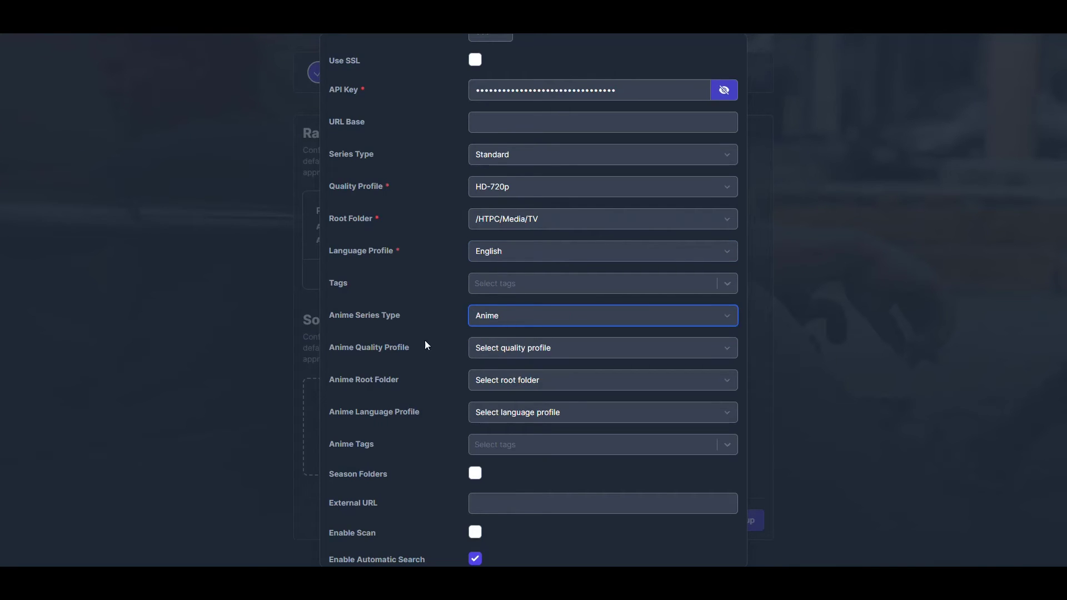
left_click(493, 349)
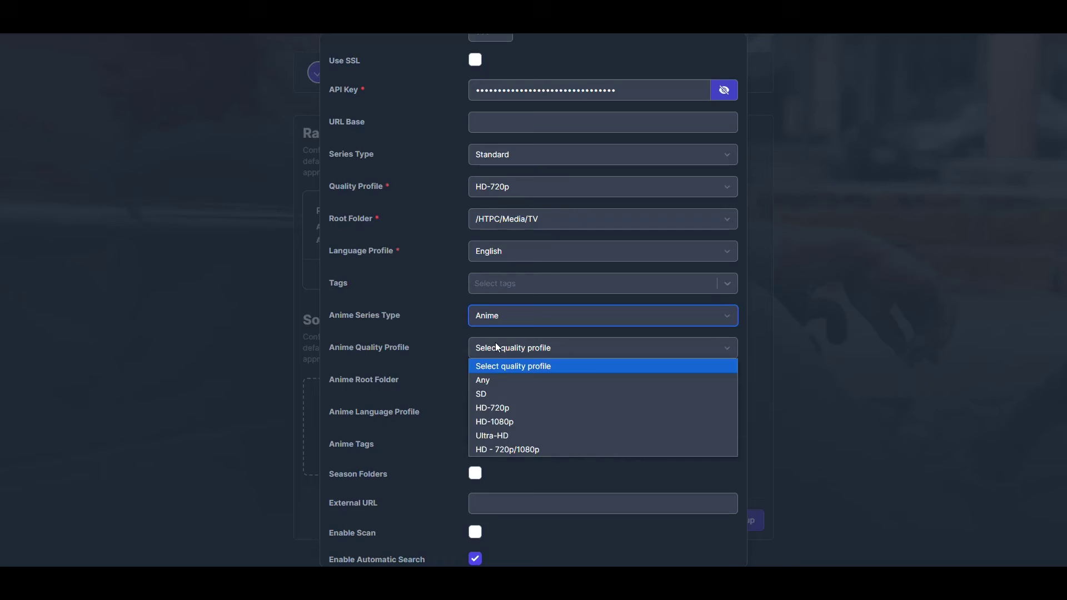
left_click(497, 407)
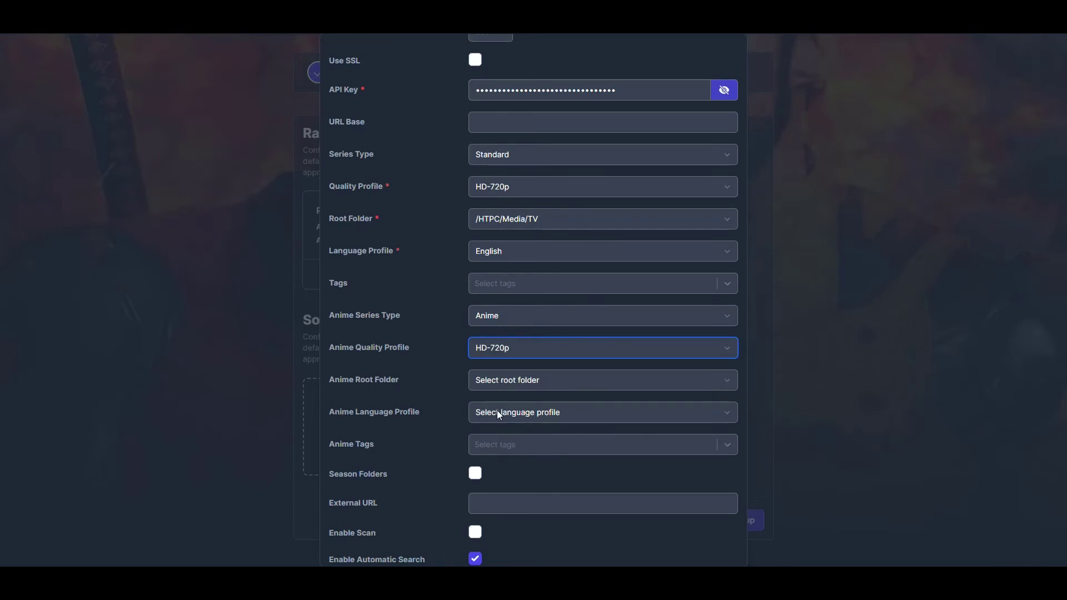
left_click(512, 379)
left_click(544, 411)
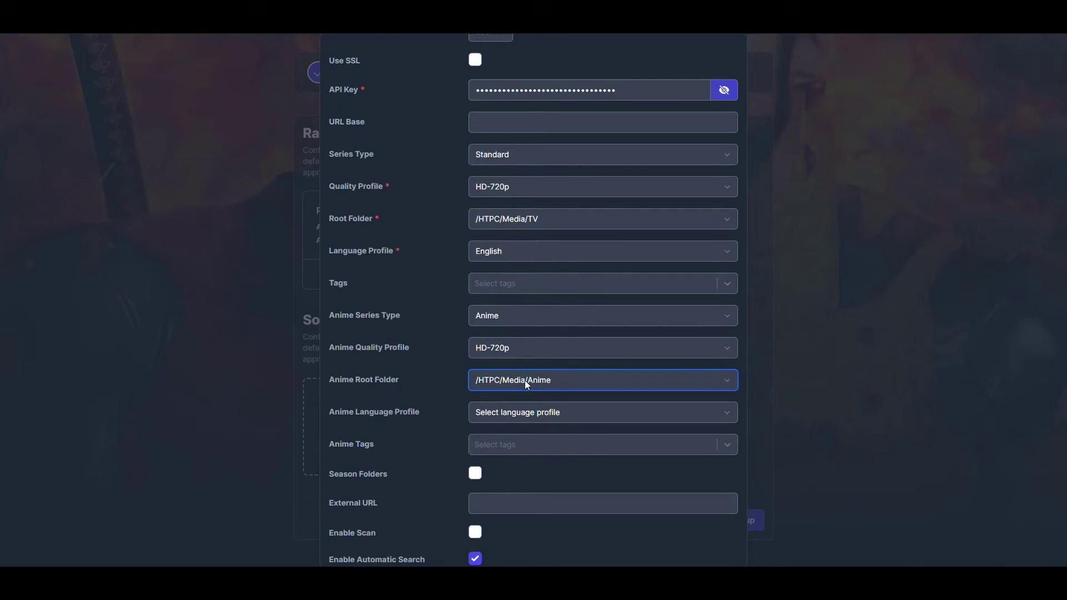
left_click(525, 412)
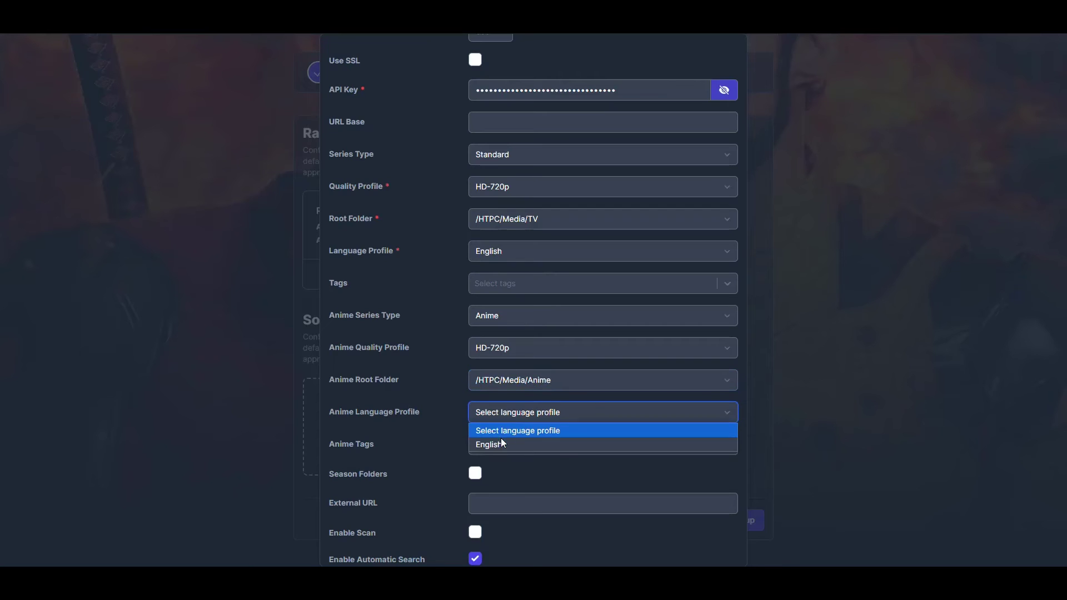
left_click(503, 443)
Enable season folders and scanning, then add the Sonarr server.
scroll(403, 426, "down", 2)
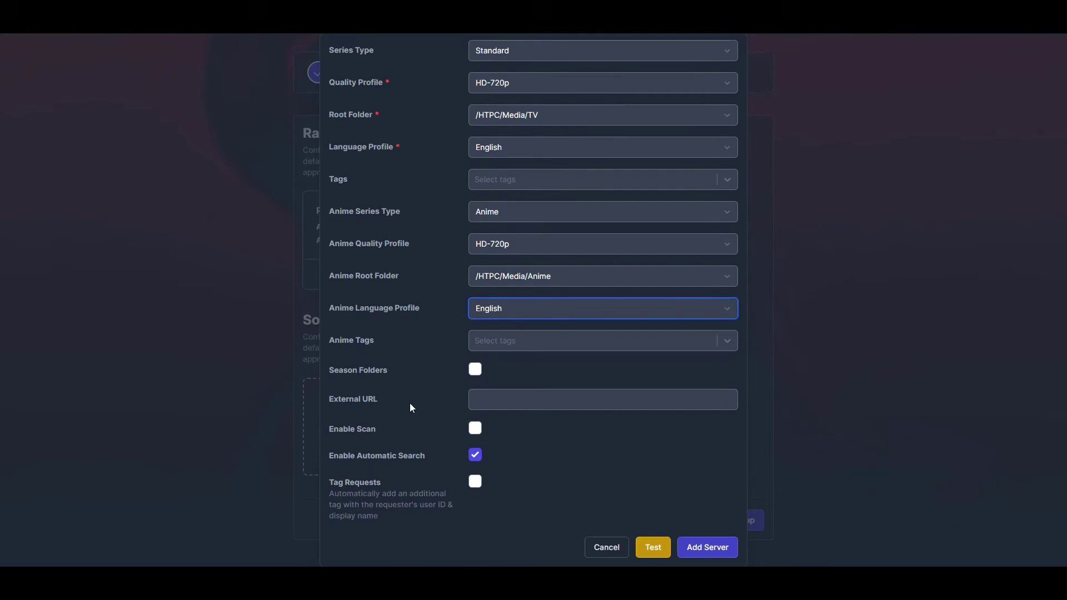
left_click(476, 370)
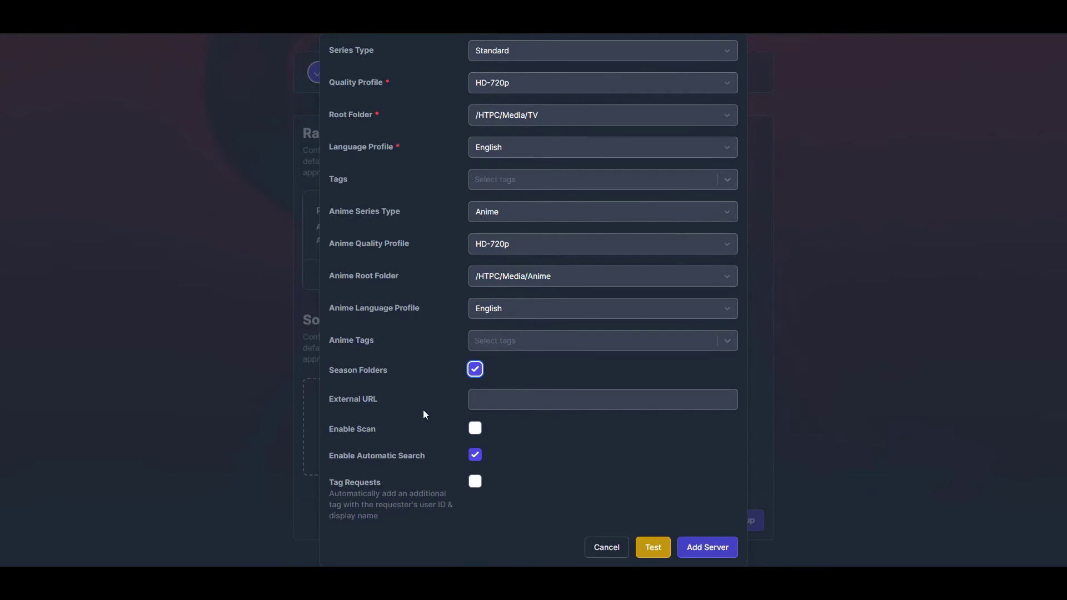
left_click(419, 432)
scroll(420, 429, "up", 5)
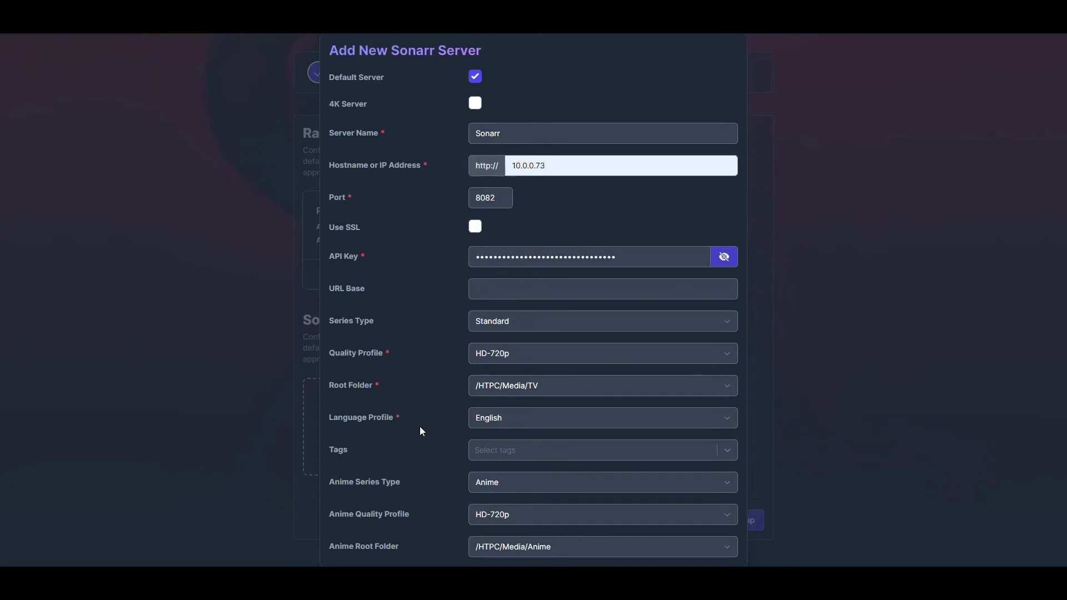
scroll(420, 429, "down", 5)
left_click(715, 544)
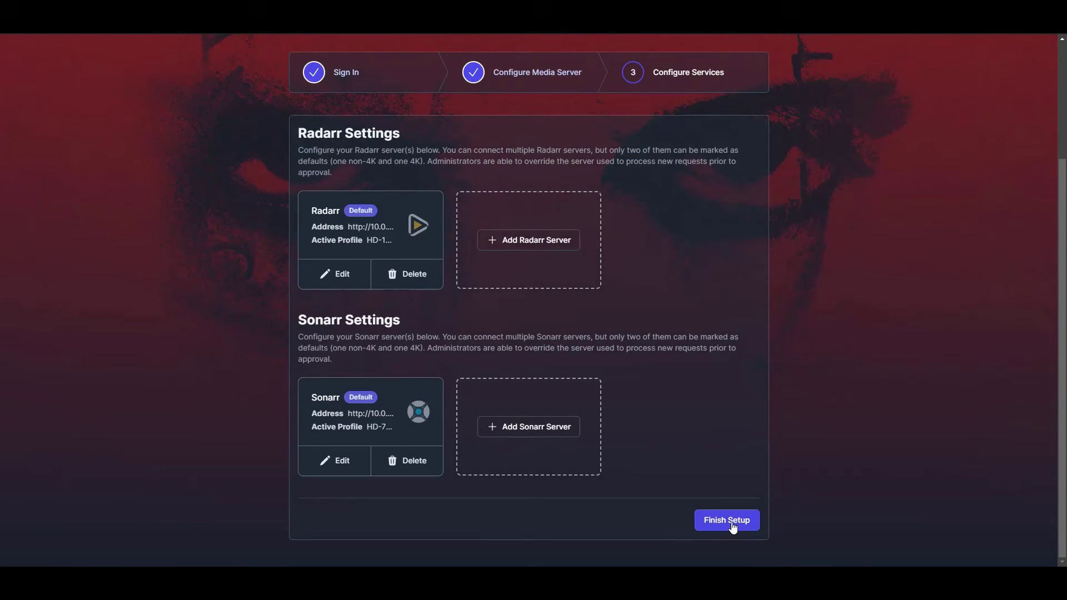
Finish the Jellyseerr setup and browse the Discover page's Trending, Popular Movies and Genres rows.
left_click(731, 520)
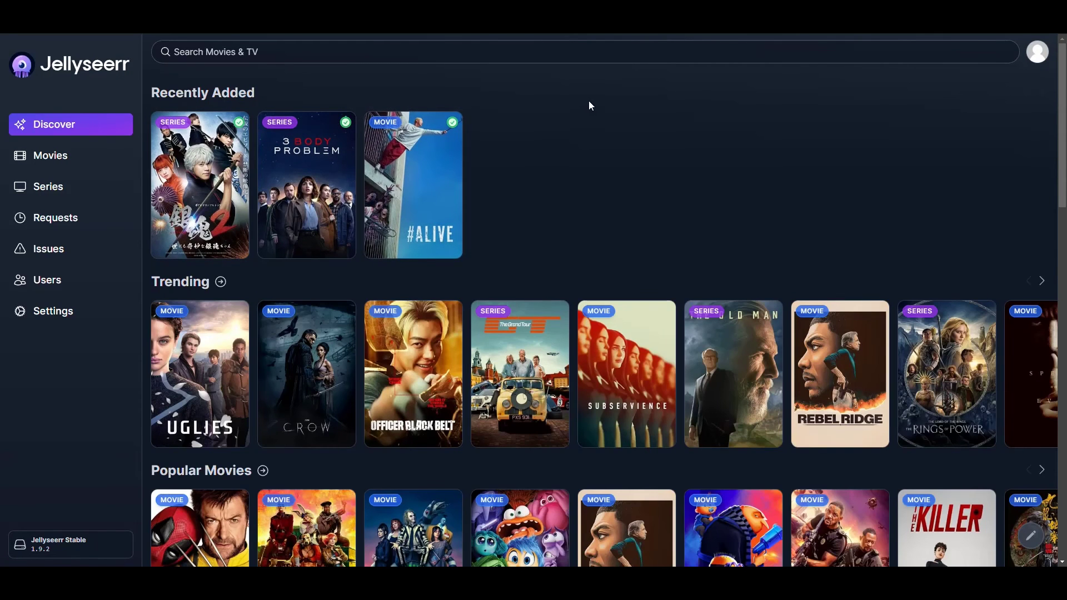
scroll(591, 99, "down", 2)
scroll(593, 89, "down", 1)
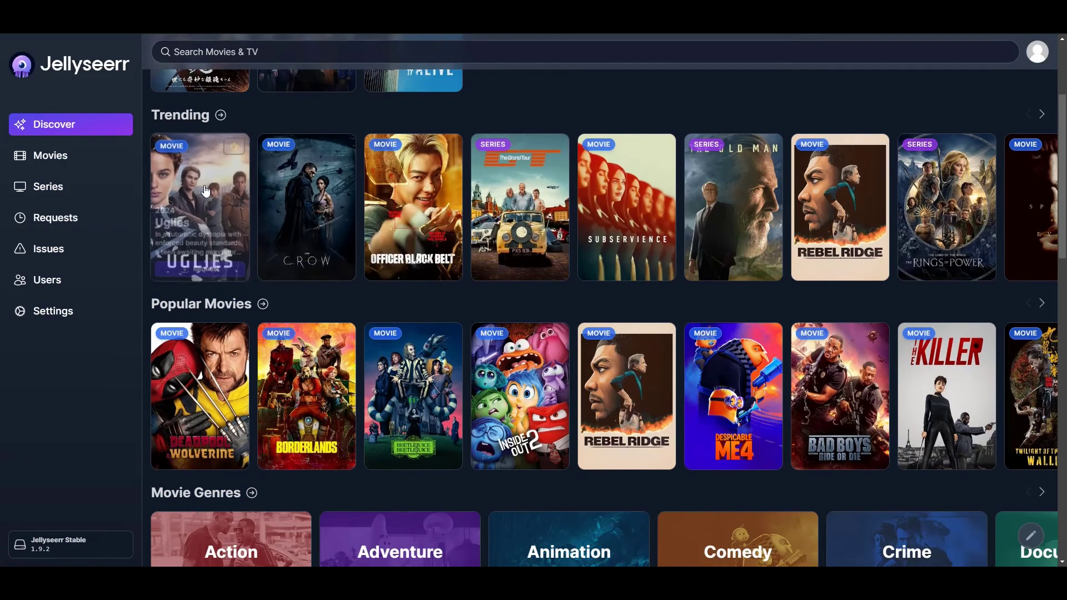
mouse_move(267, 202)
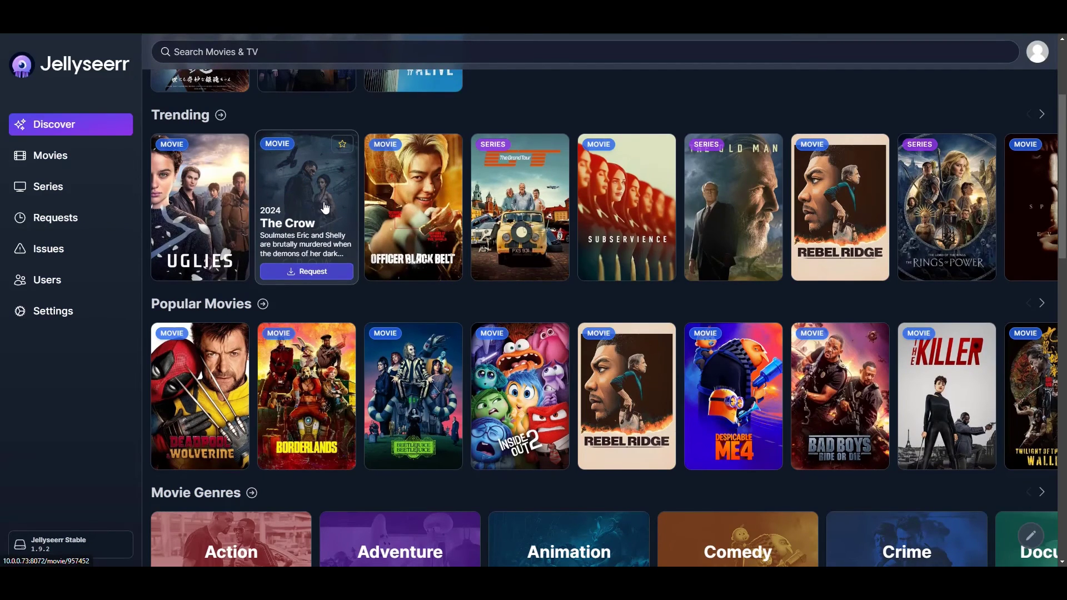
scroll(318, 217, "up", 2)
scroll(318, 224, "down", 2)
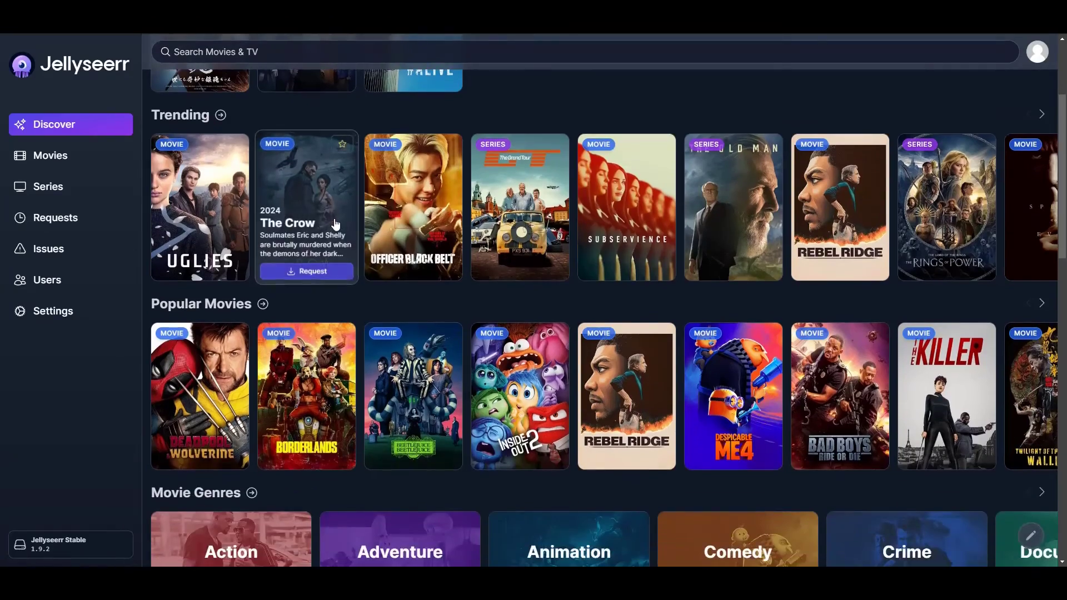
scroll(311, 334, "down", 1)
scroll(594, 255, "up", 2)
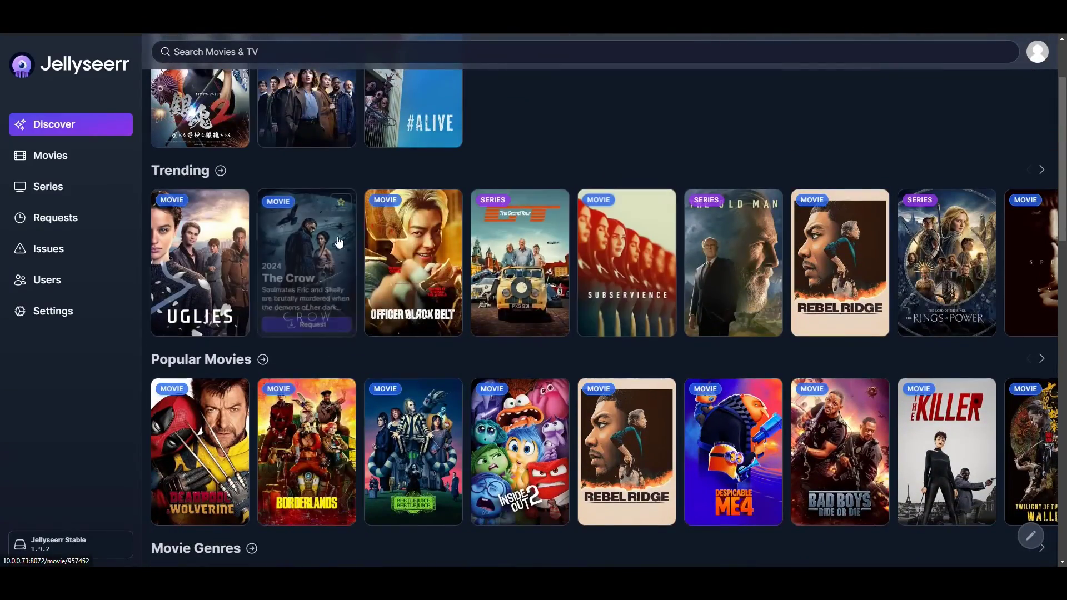
scroll(520, 256, "down", 4)
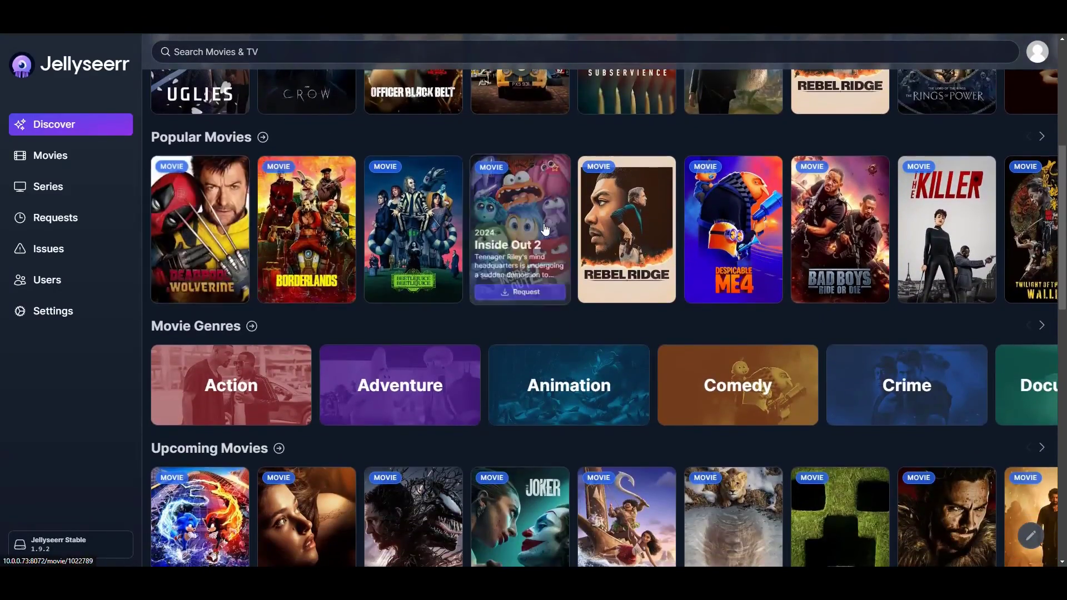
scroll(511, 230, "down", 2)
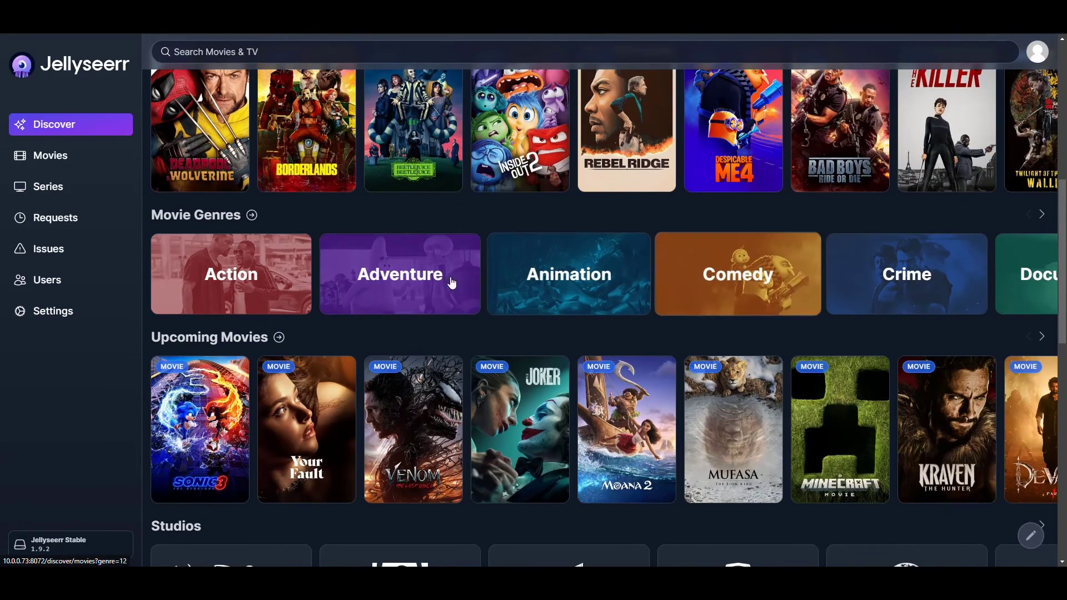
scroll(670, 255, "down", 2)
scroll(670, 248, "down", 1)
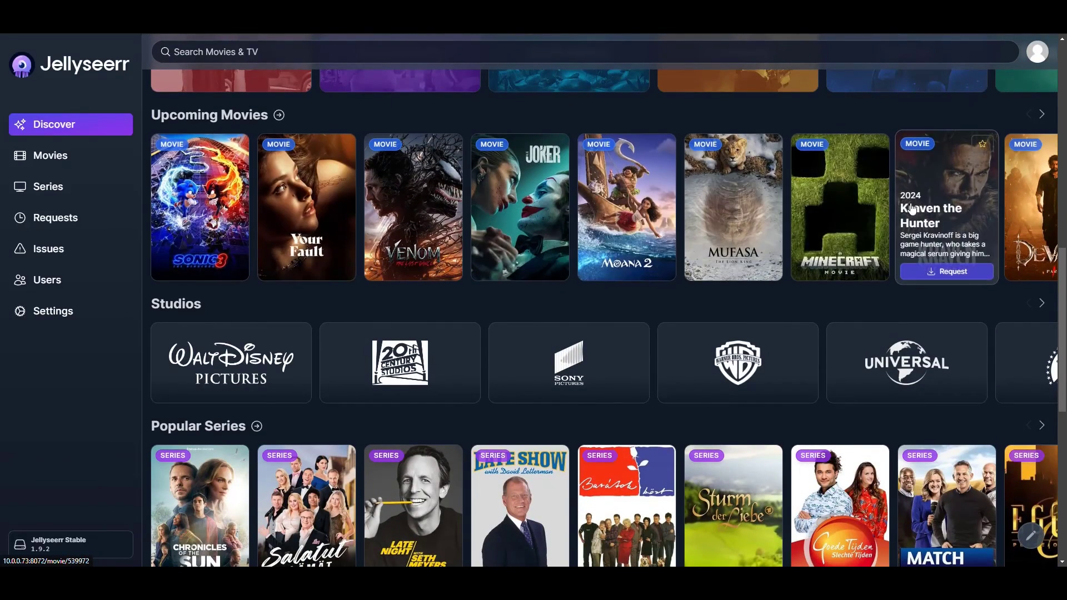
scroll(555, 194, "down", 2)
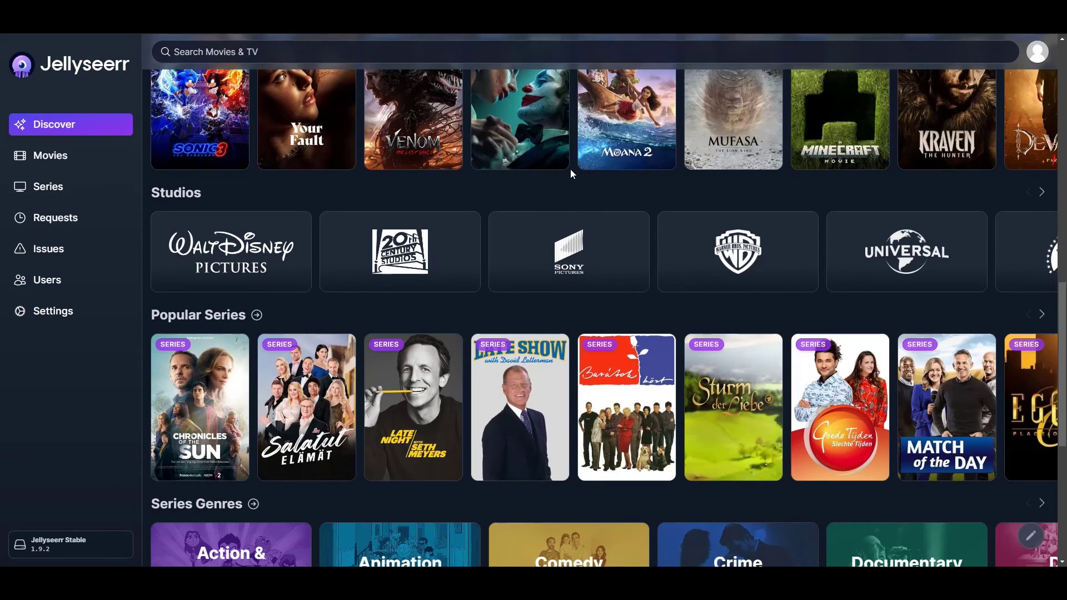
scroll(570, 174, "down", 4)
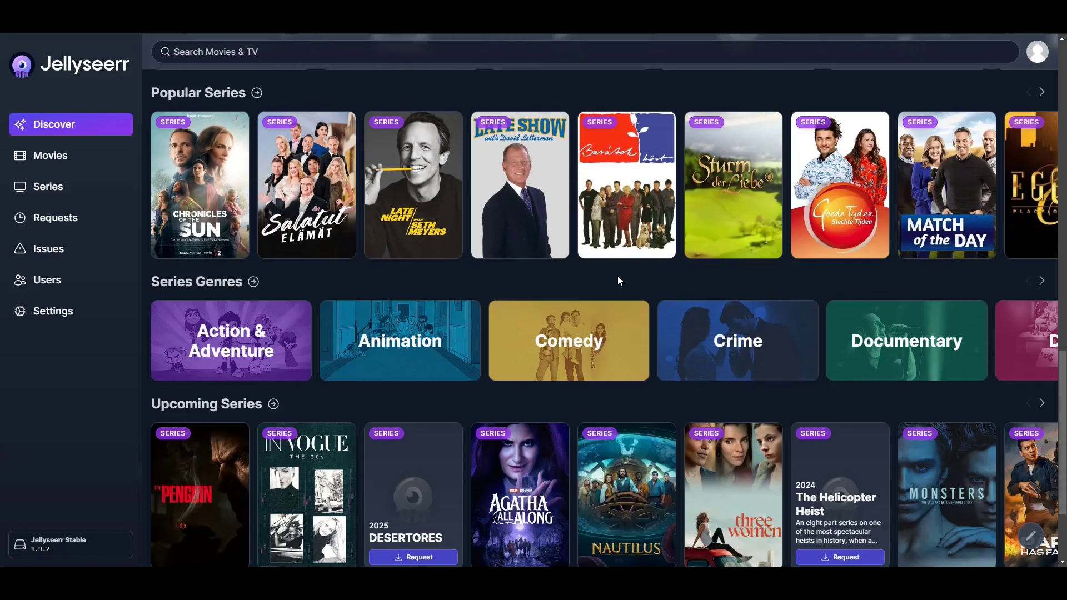
scroll(225, 183, "down", 2)
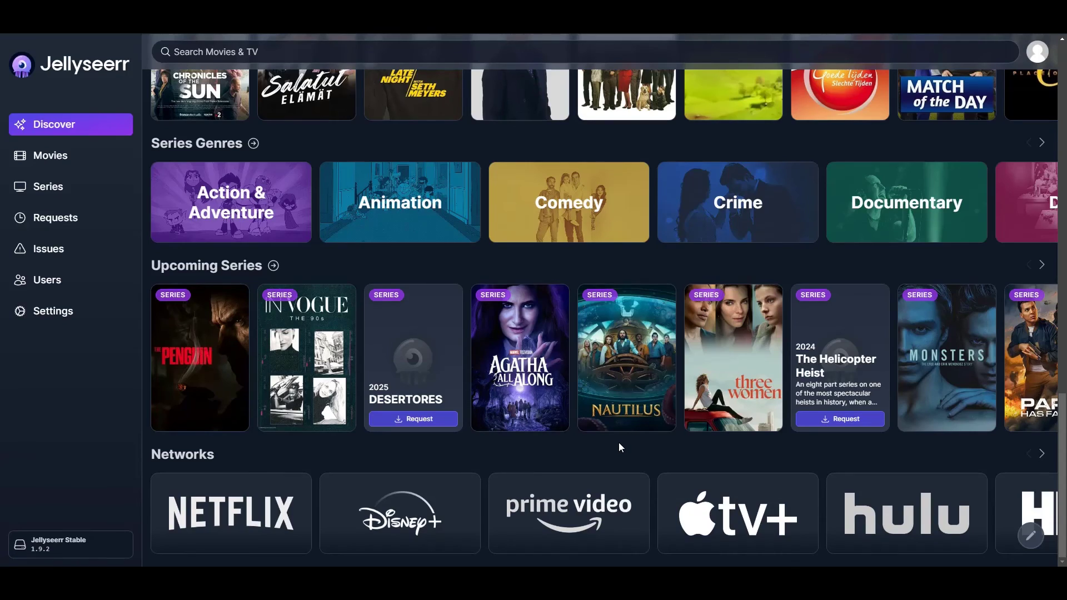
scroll(612, 451, "up", 12)
scroll(616, 378, "down", 3)
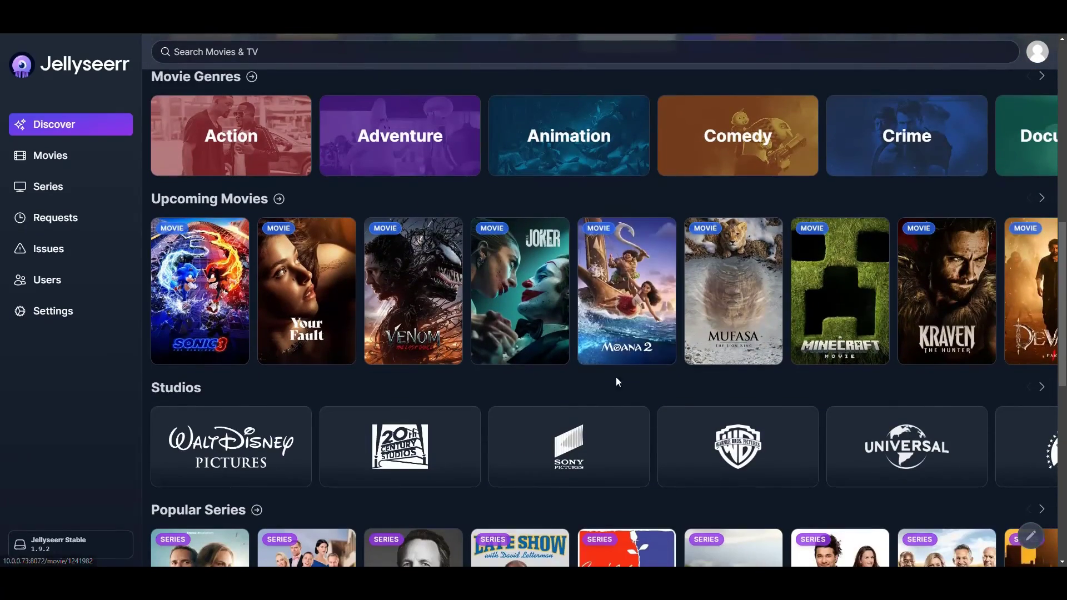
mouse_move(626, 294)
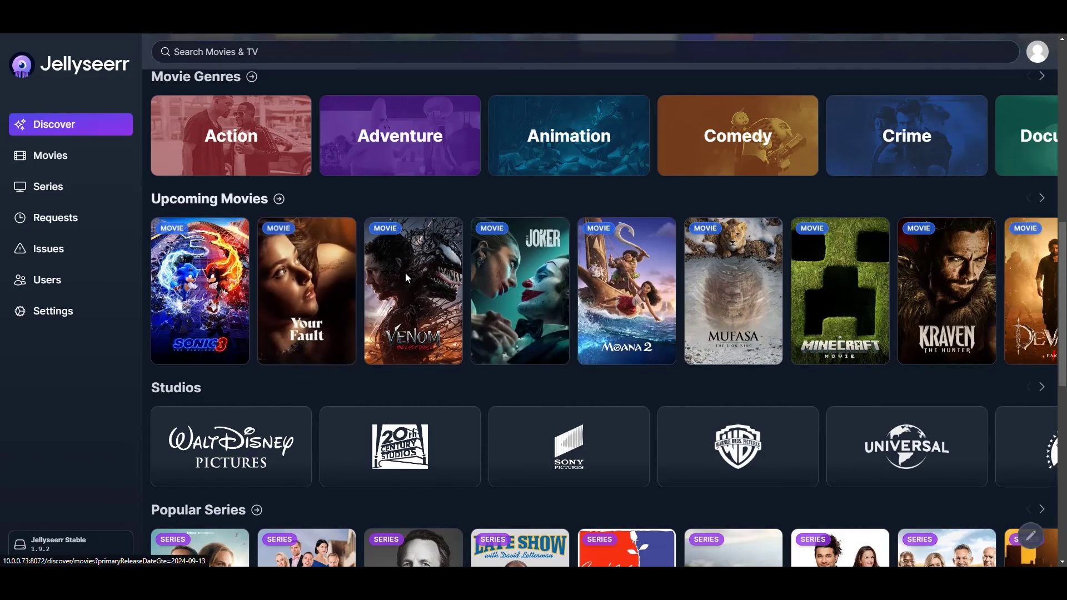
mouse_move(287, 224)
mouse_move(643, 312)
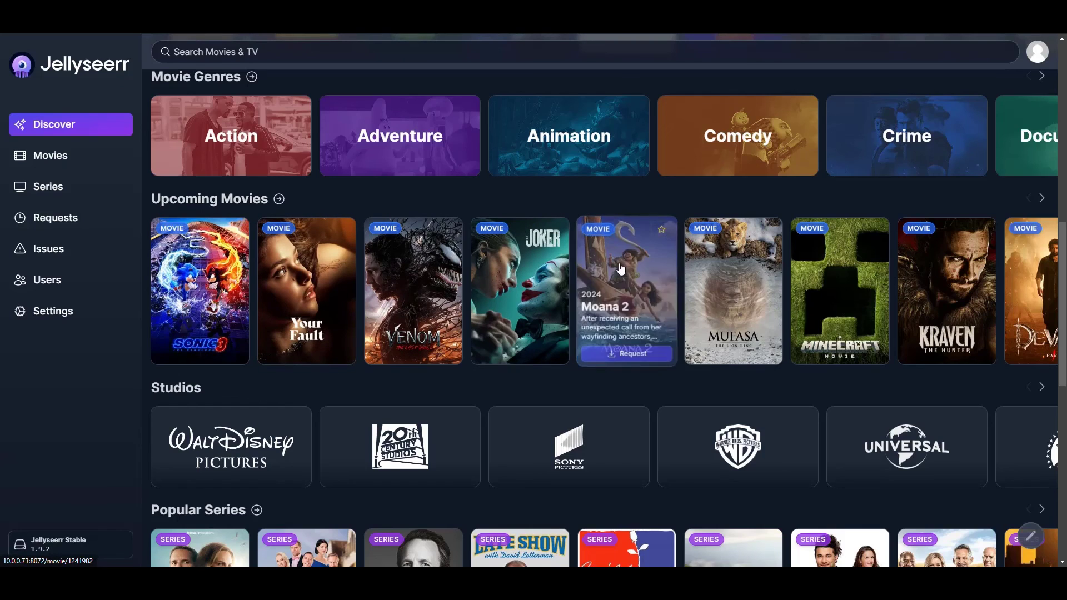